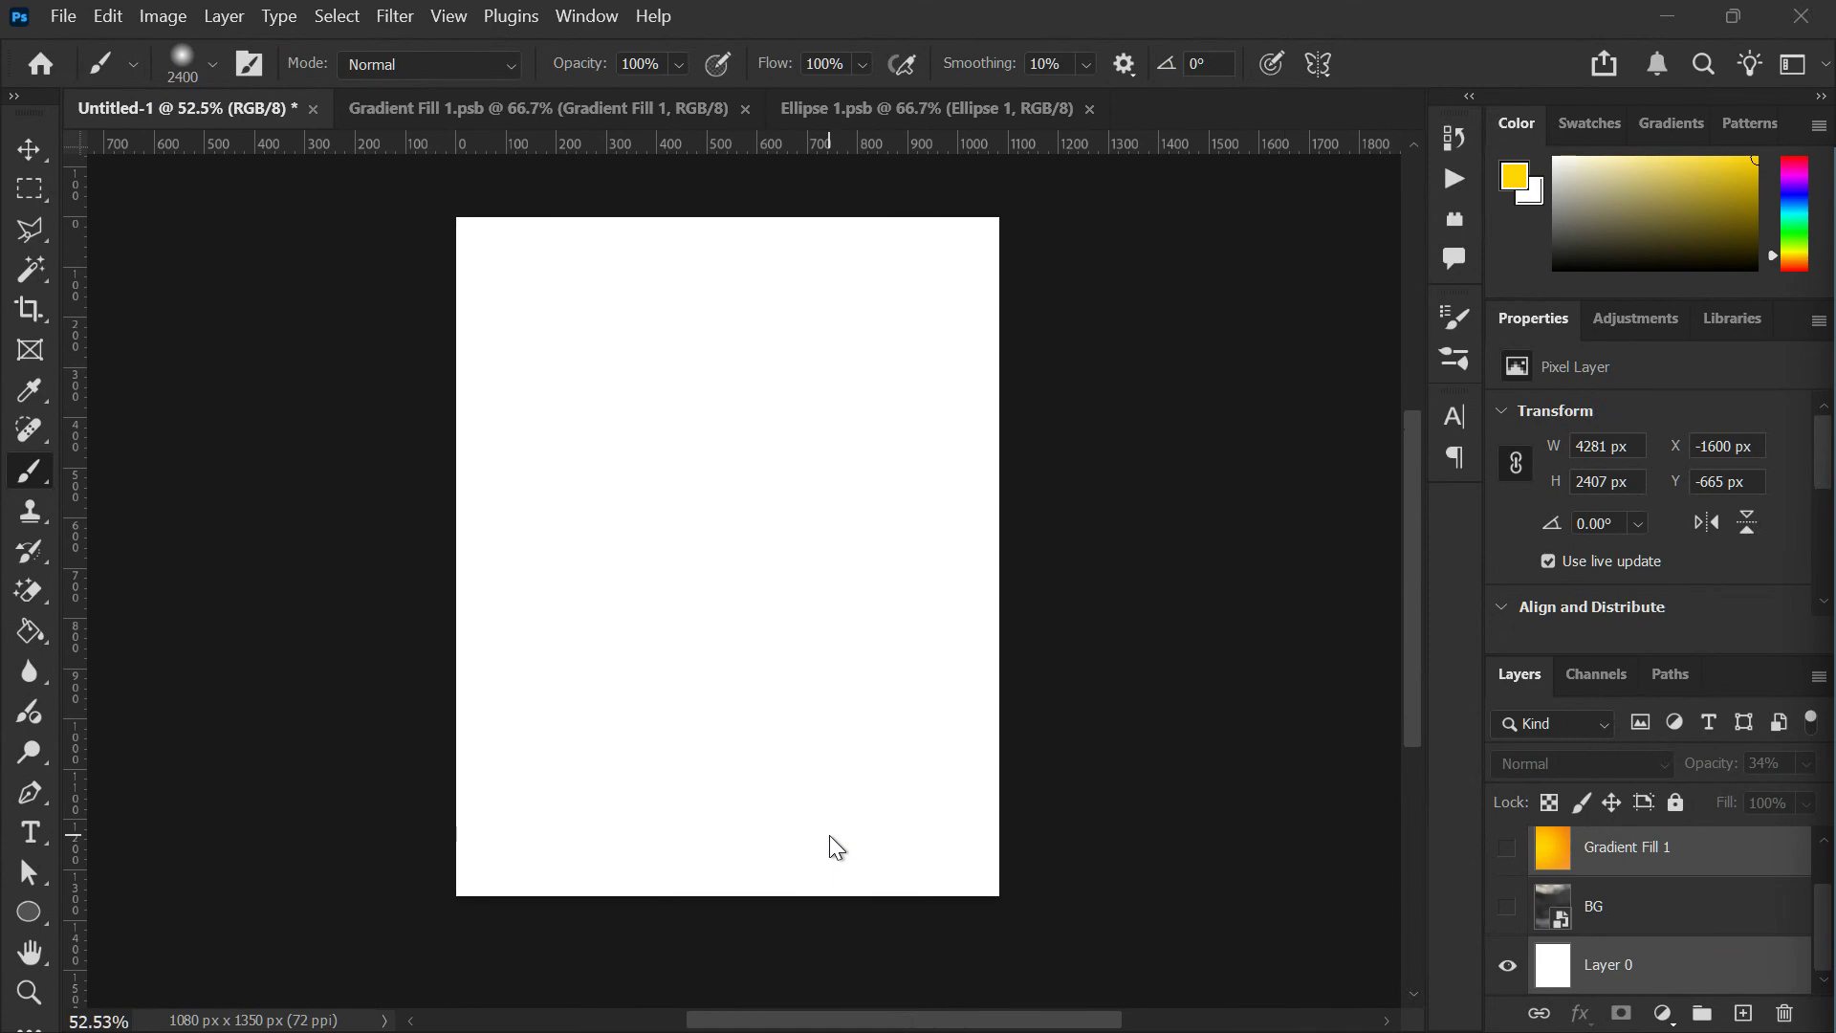
# Set a new document's size to 1080 × 1350 pixels and close the setup without creating the document
pyautogui.click(65, 15)
pyautogui.click(75, 43)
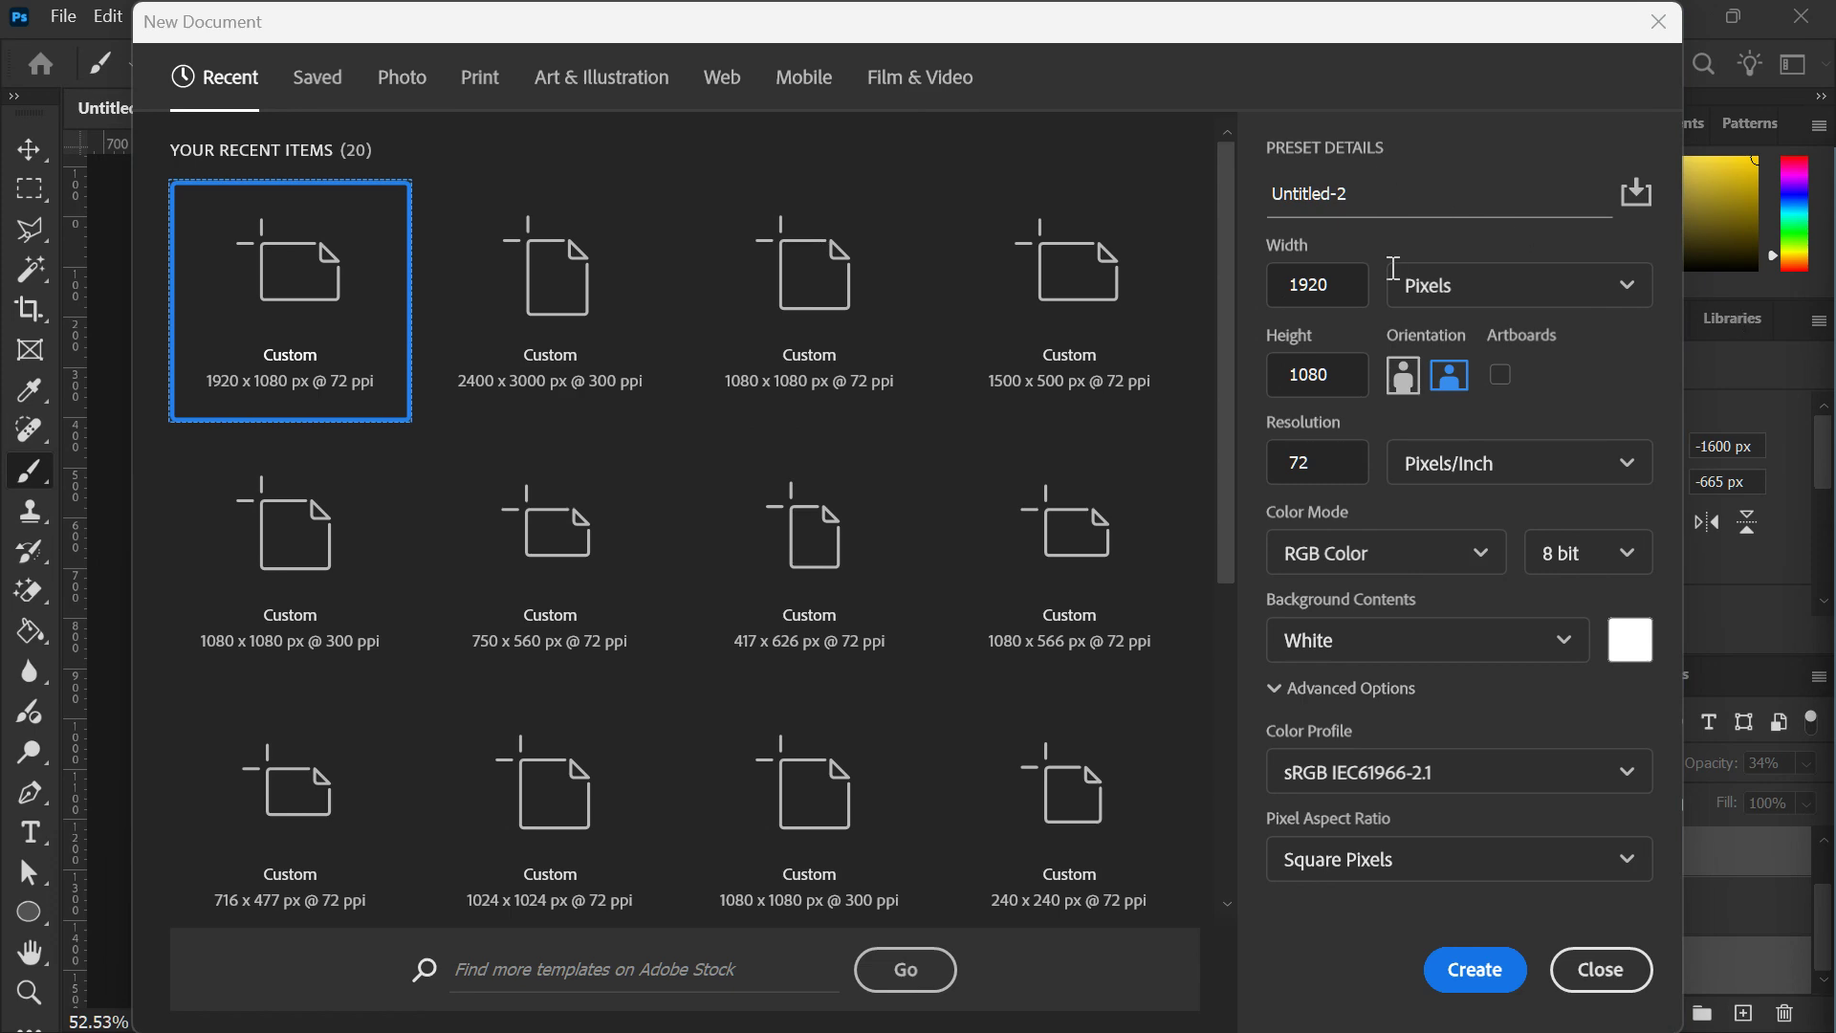
pyautogui.click(1317, 287)
pyautogui.doubleClick(1317, 286)
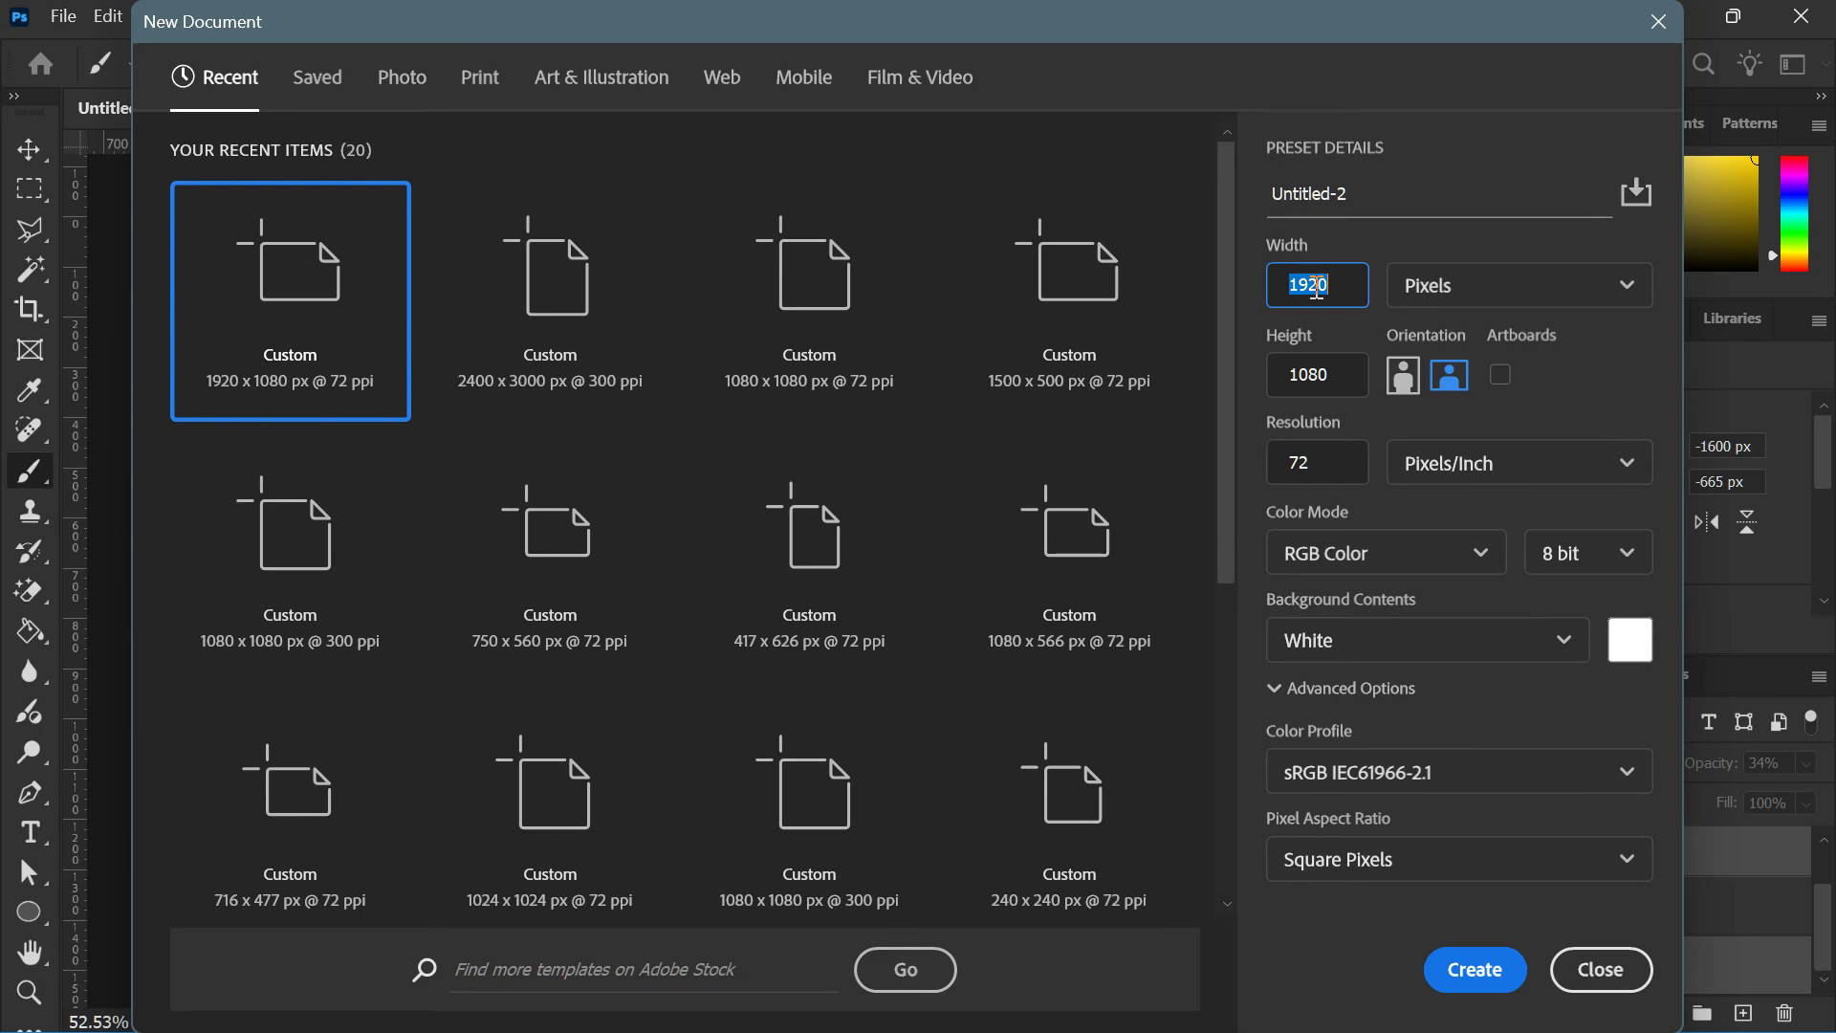
pyautogui.write('1080')
pyautogui.doubleClick(1319, 375)
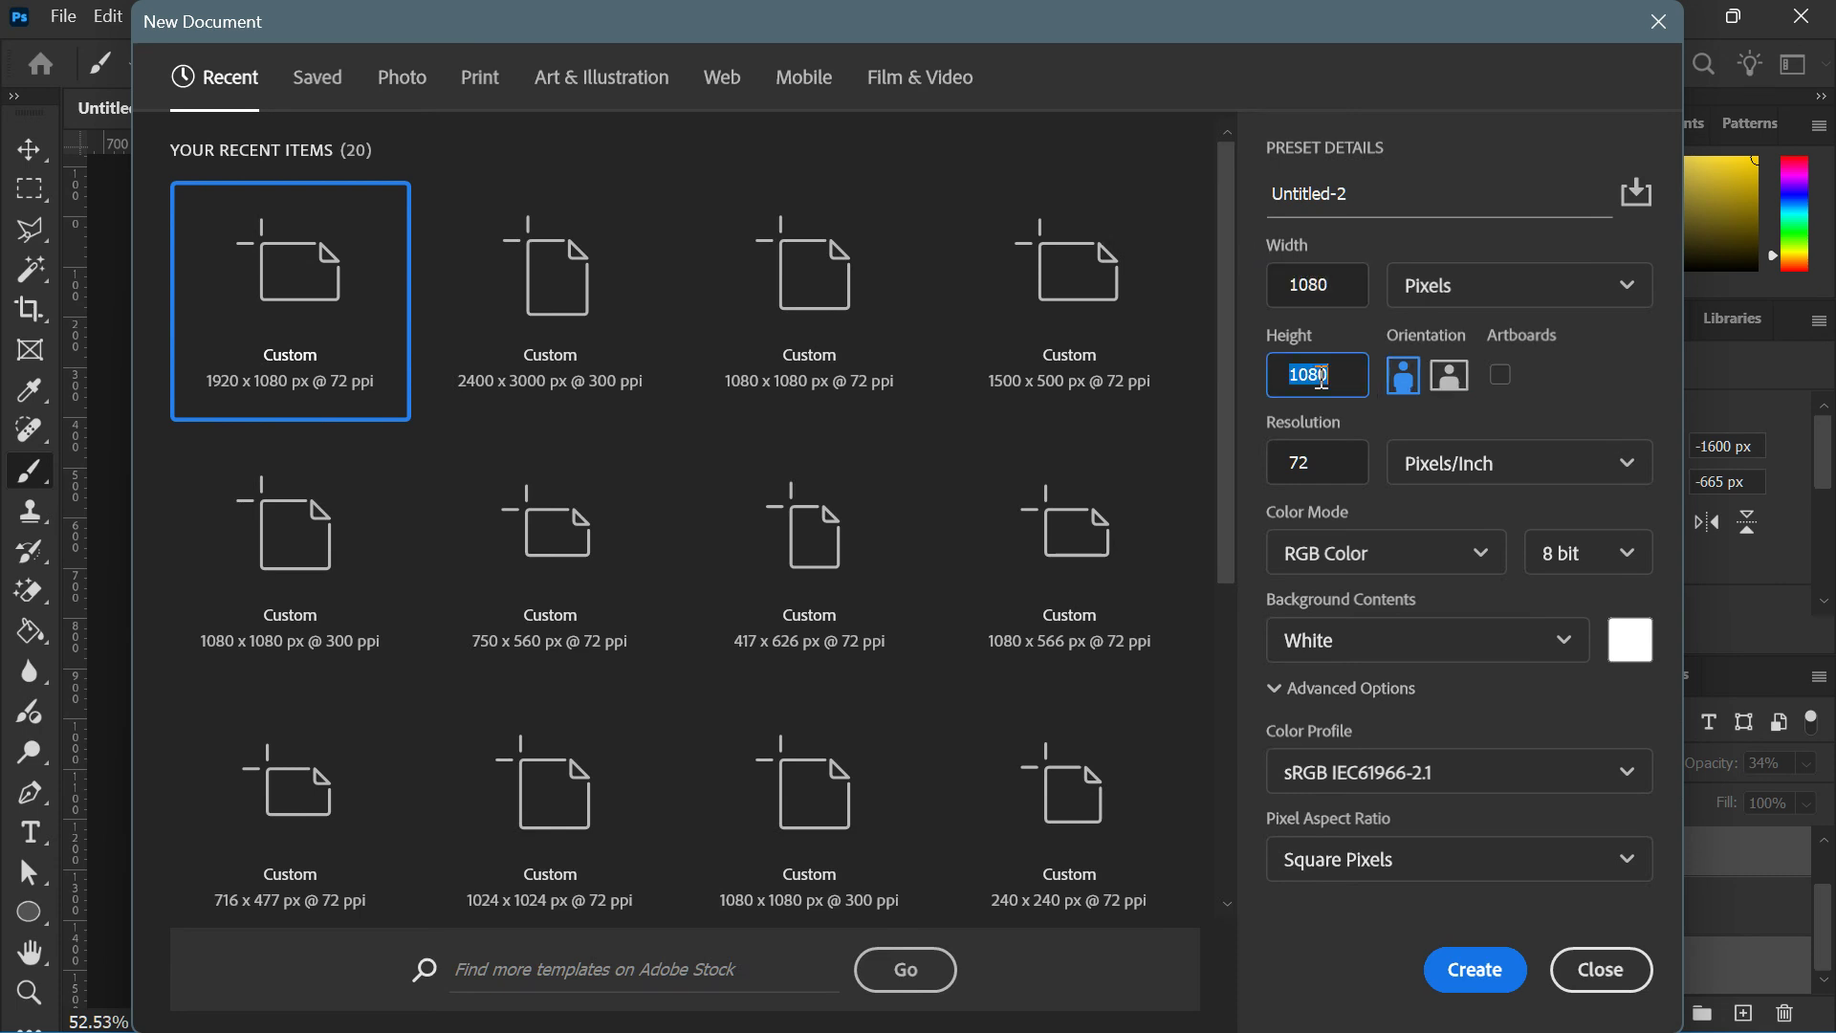
pyautogui.write('1350')
pyautogui.click(1567, 397)
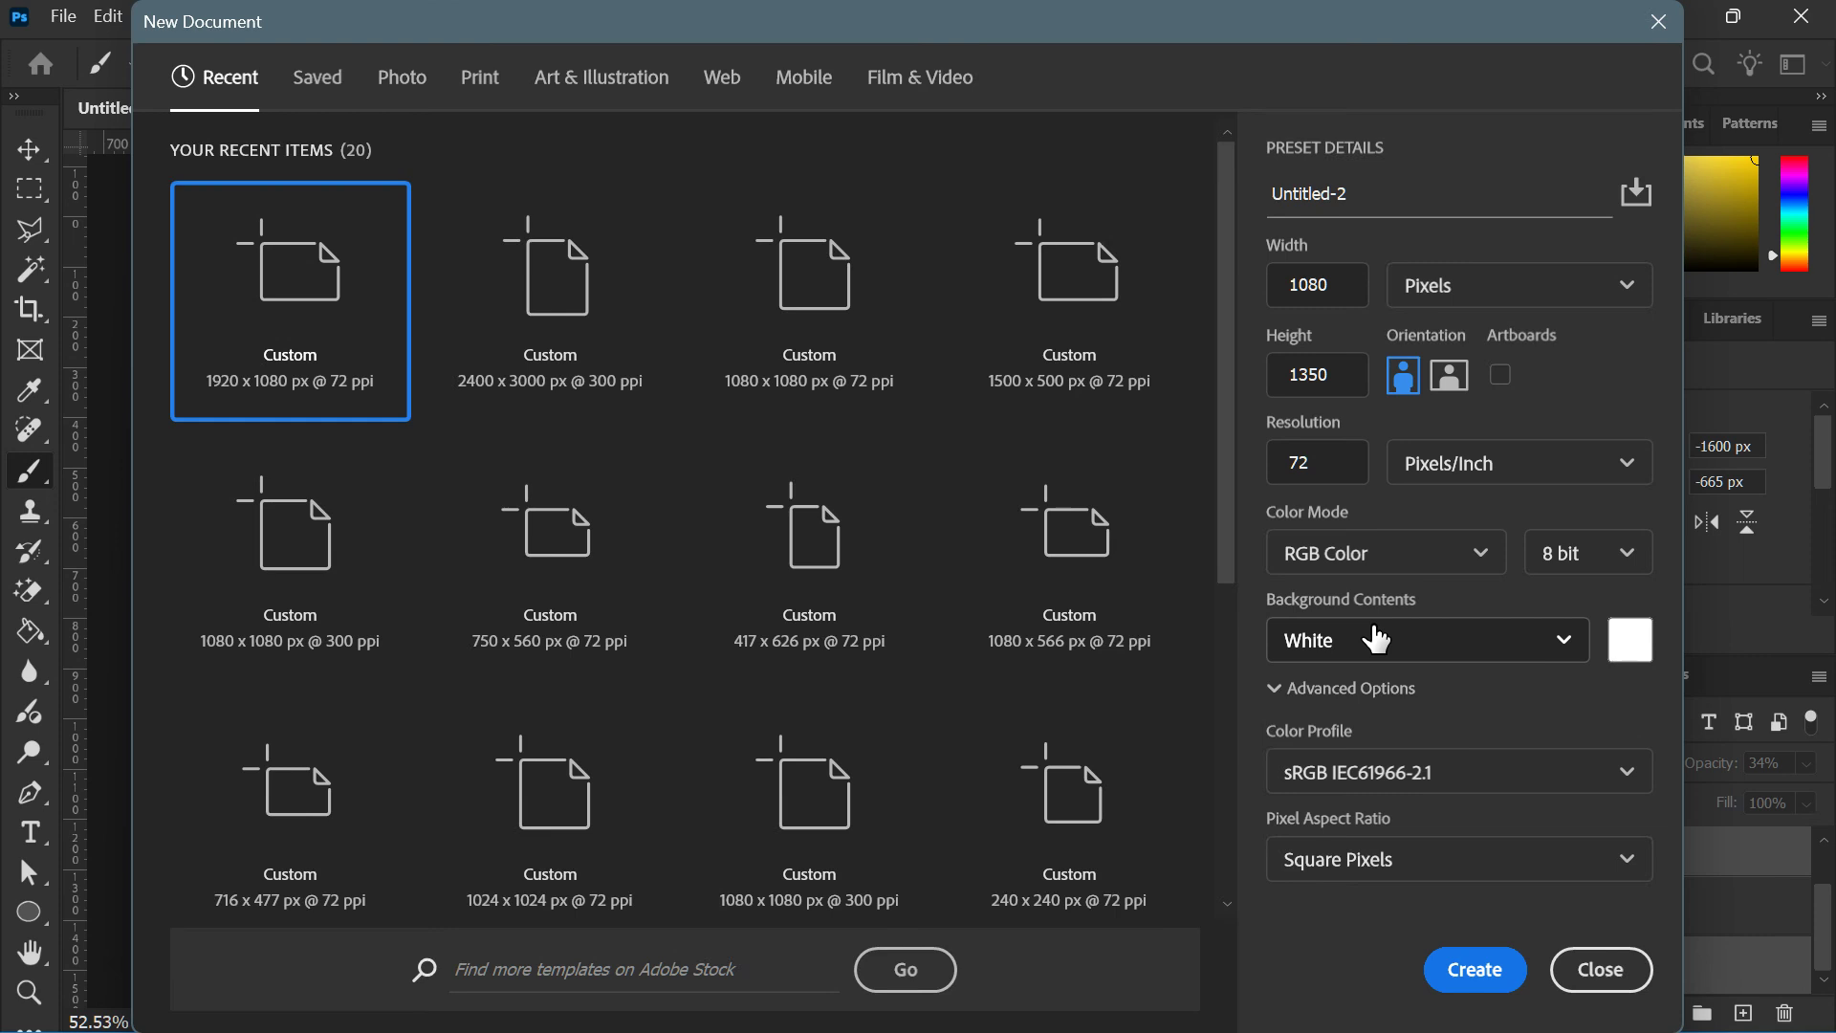
pyautogui.press('Escape')
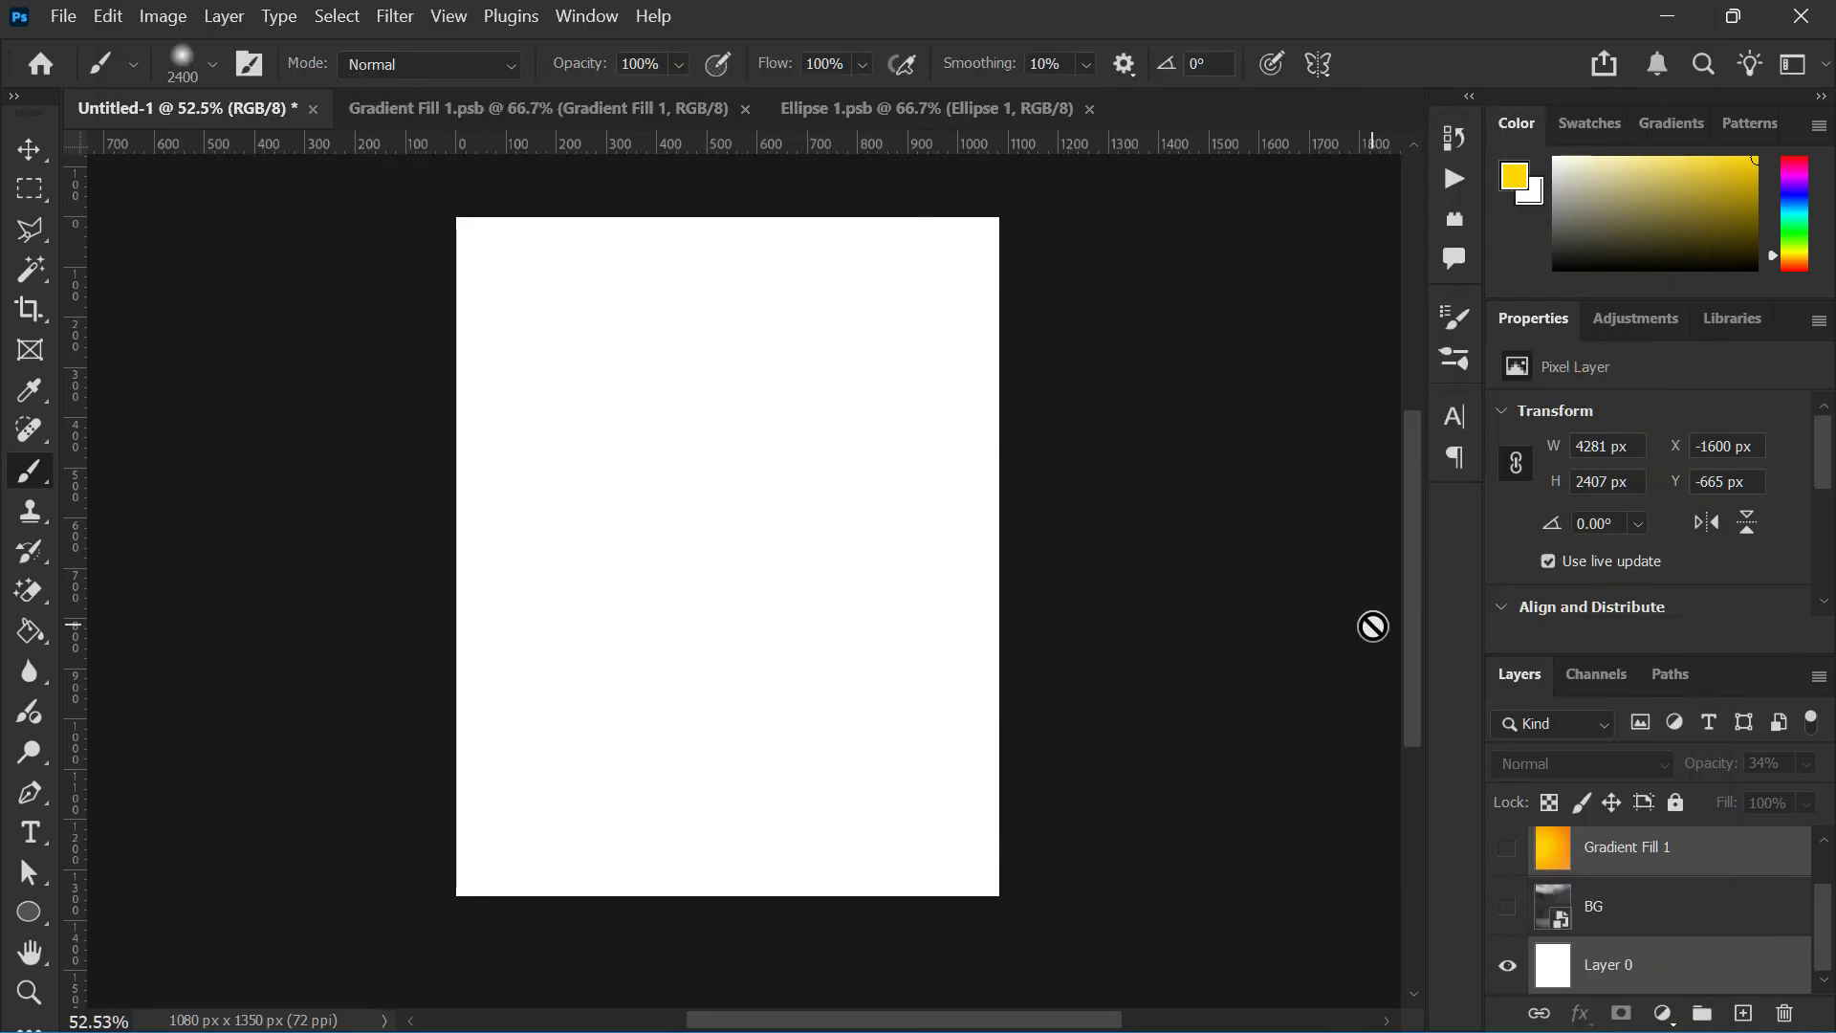
# Show the wolf photo layer, select its layer mask, and check the mask's options and the layer's visibility
pyautogui.moveTo(1372, 625); pyautogui.dragTo(1631, 909)
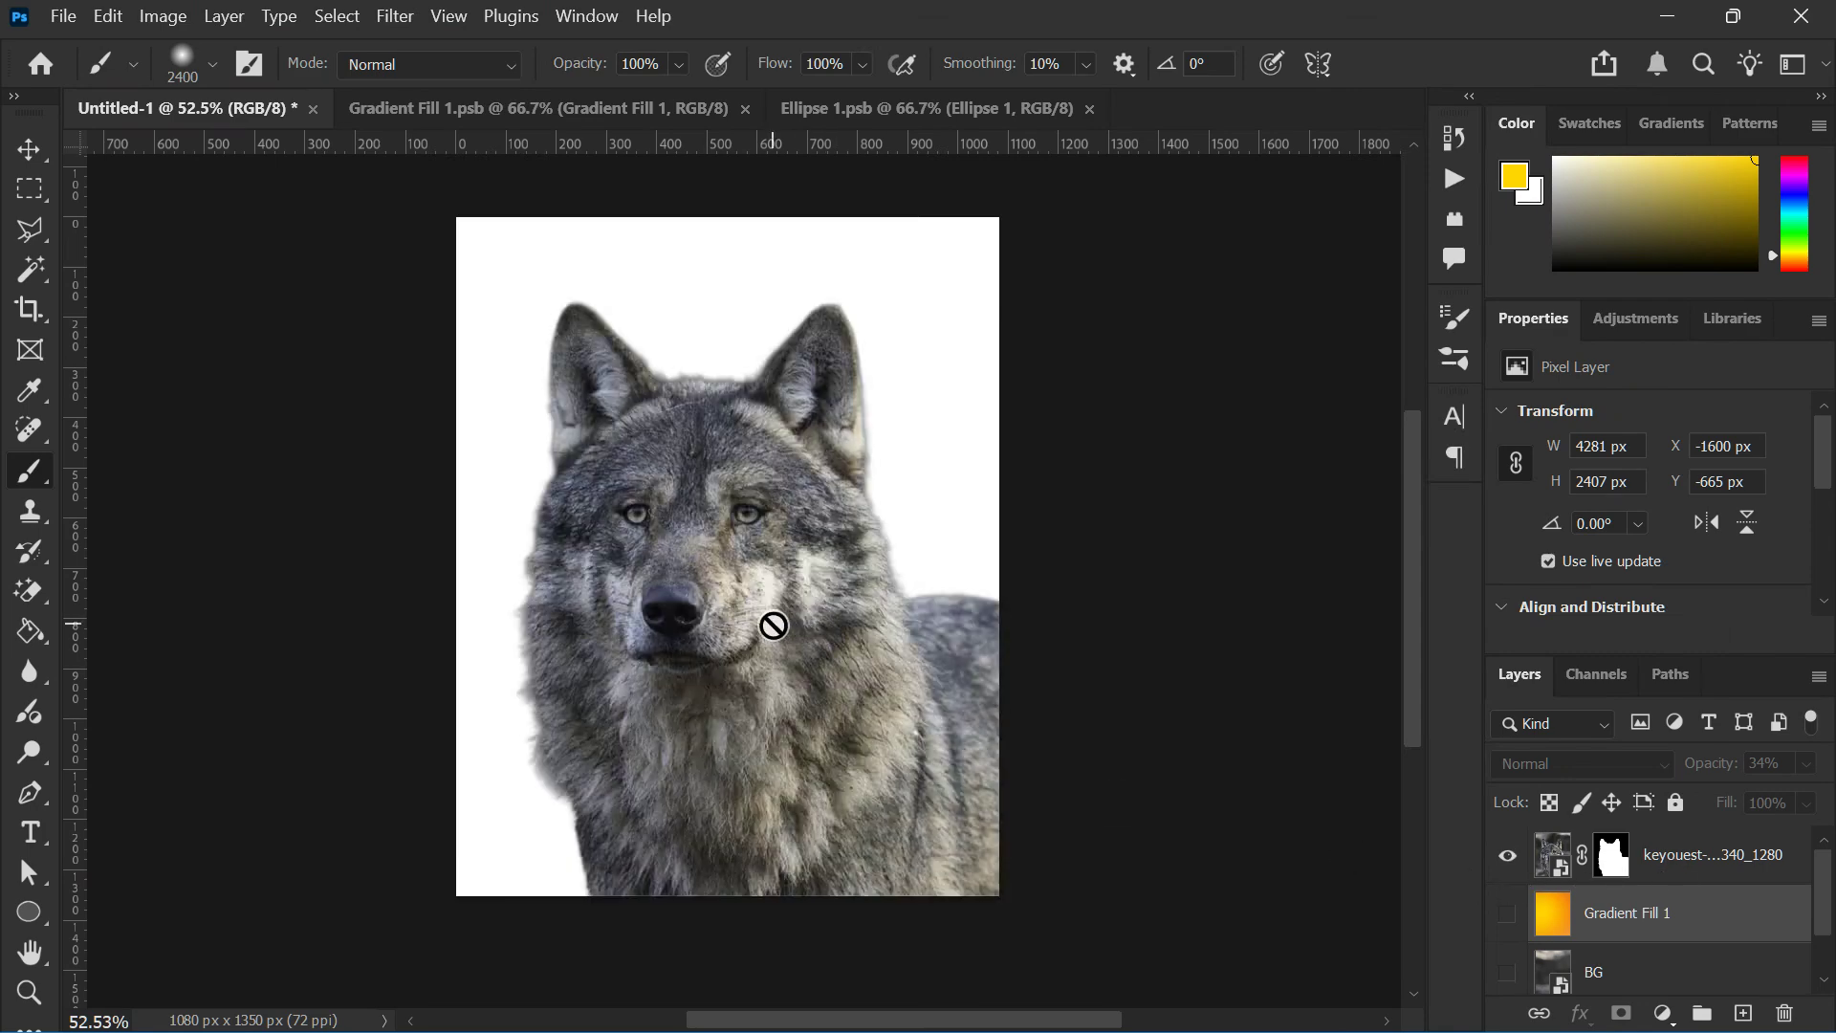
pyautogui.press('v')
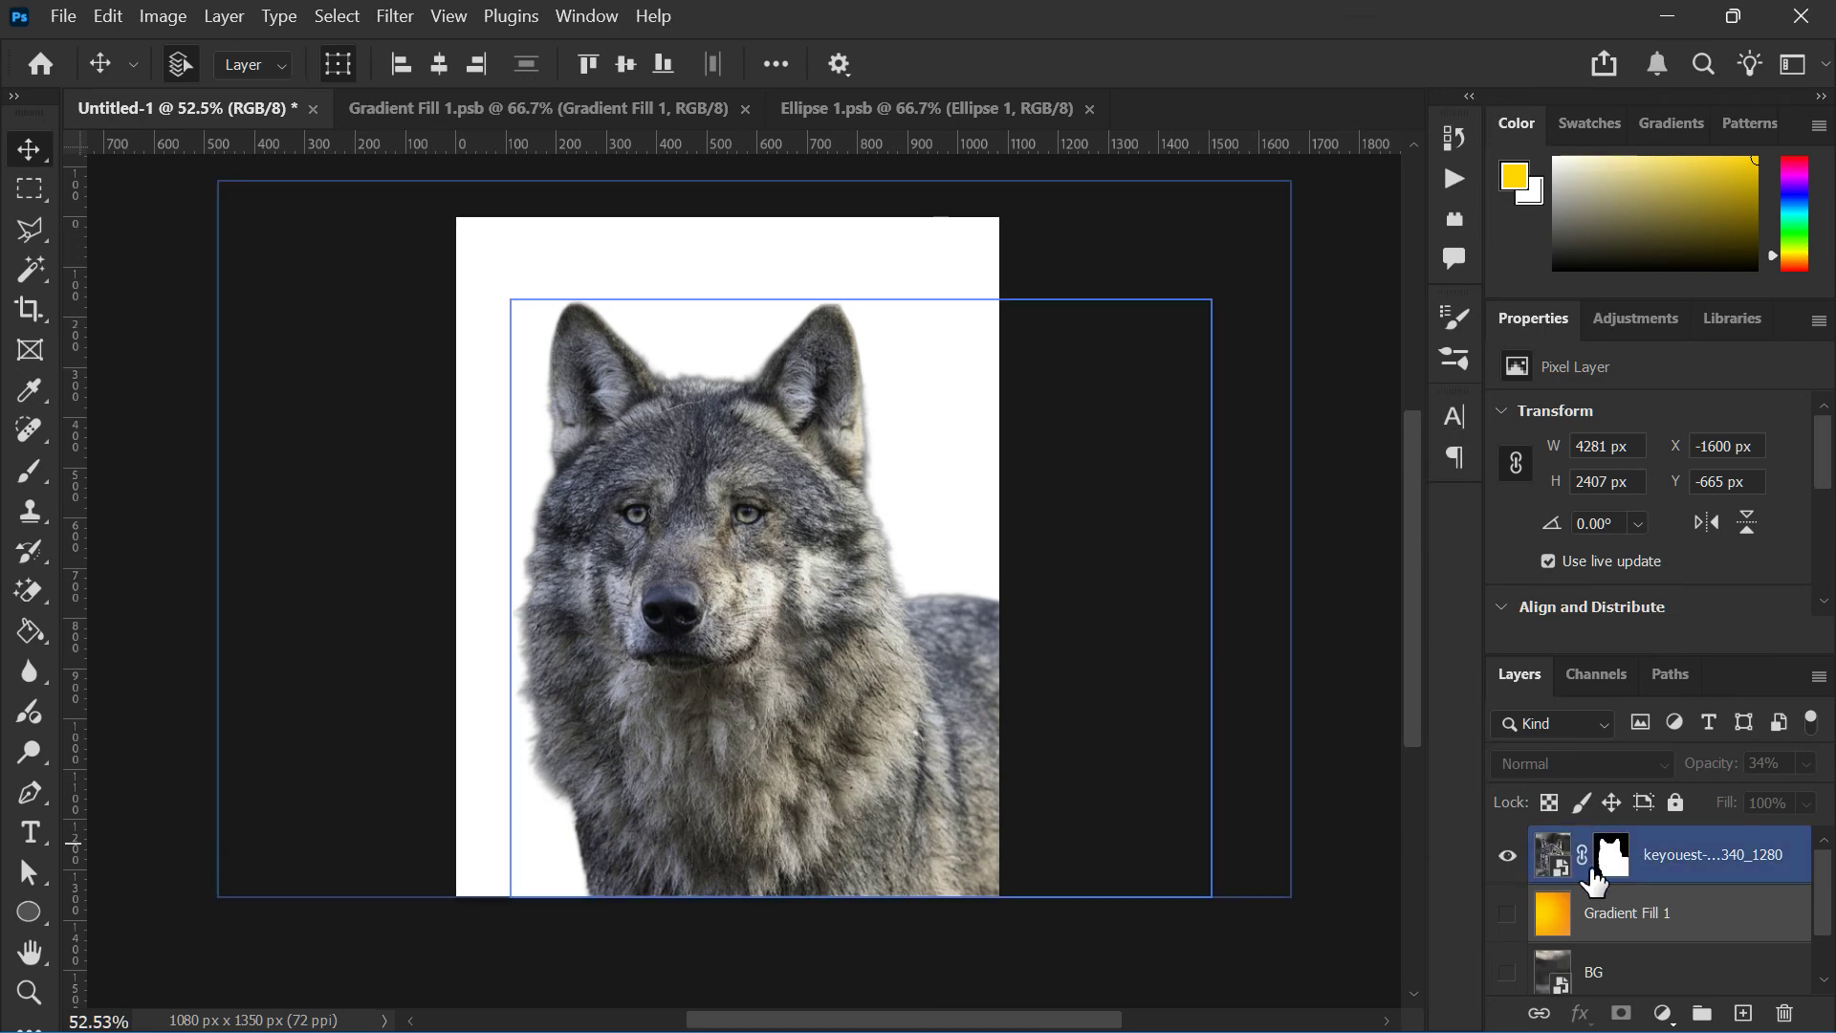
pyautogui.click(1612, 861)
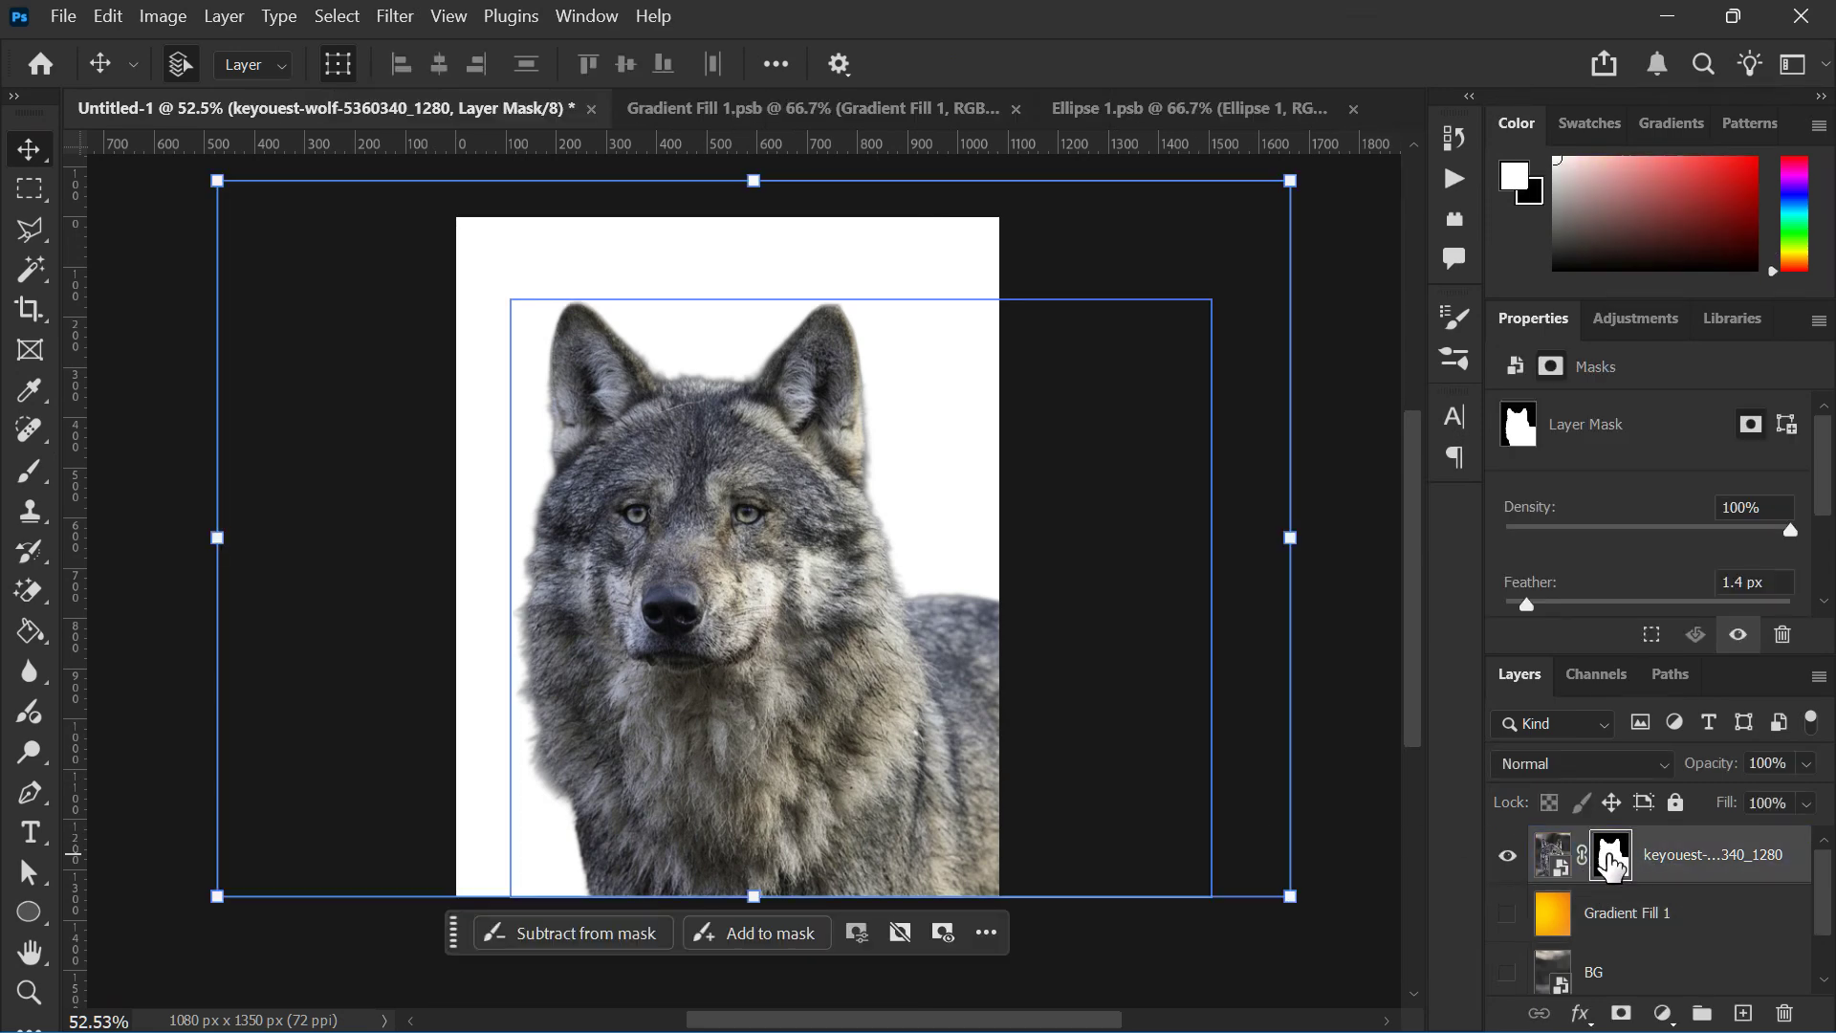
pyautogui.rightClick(1610, 860)
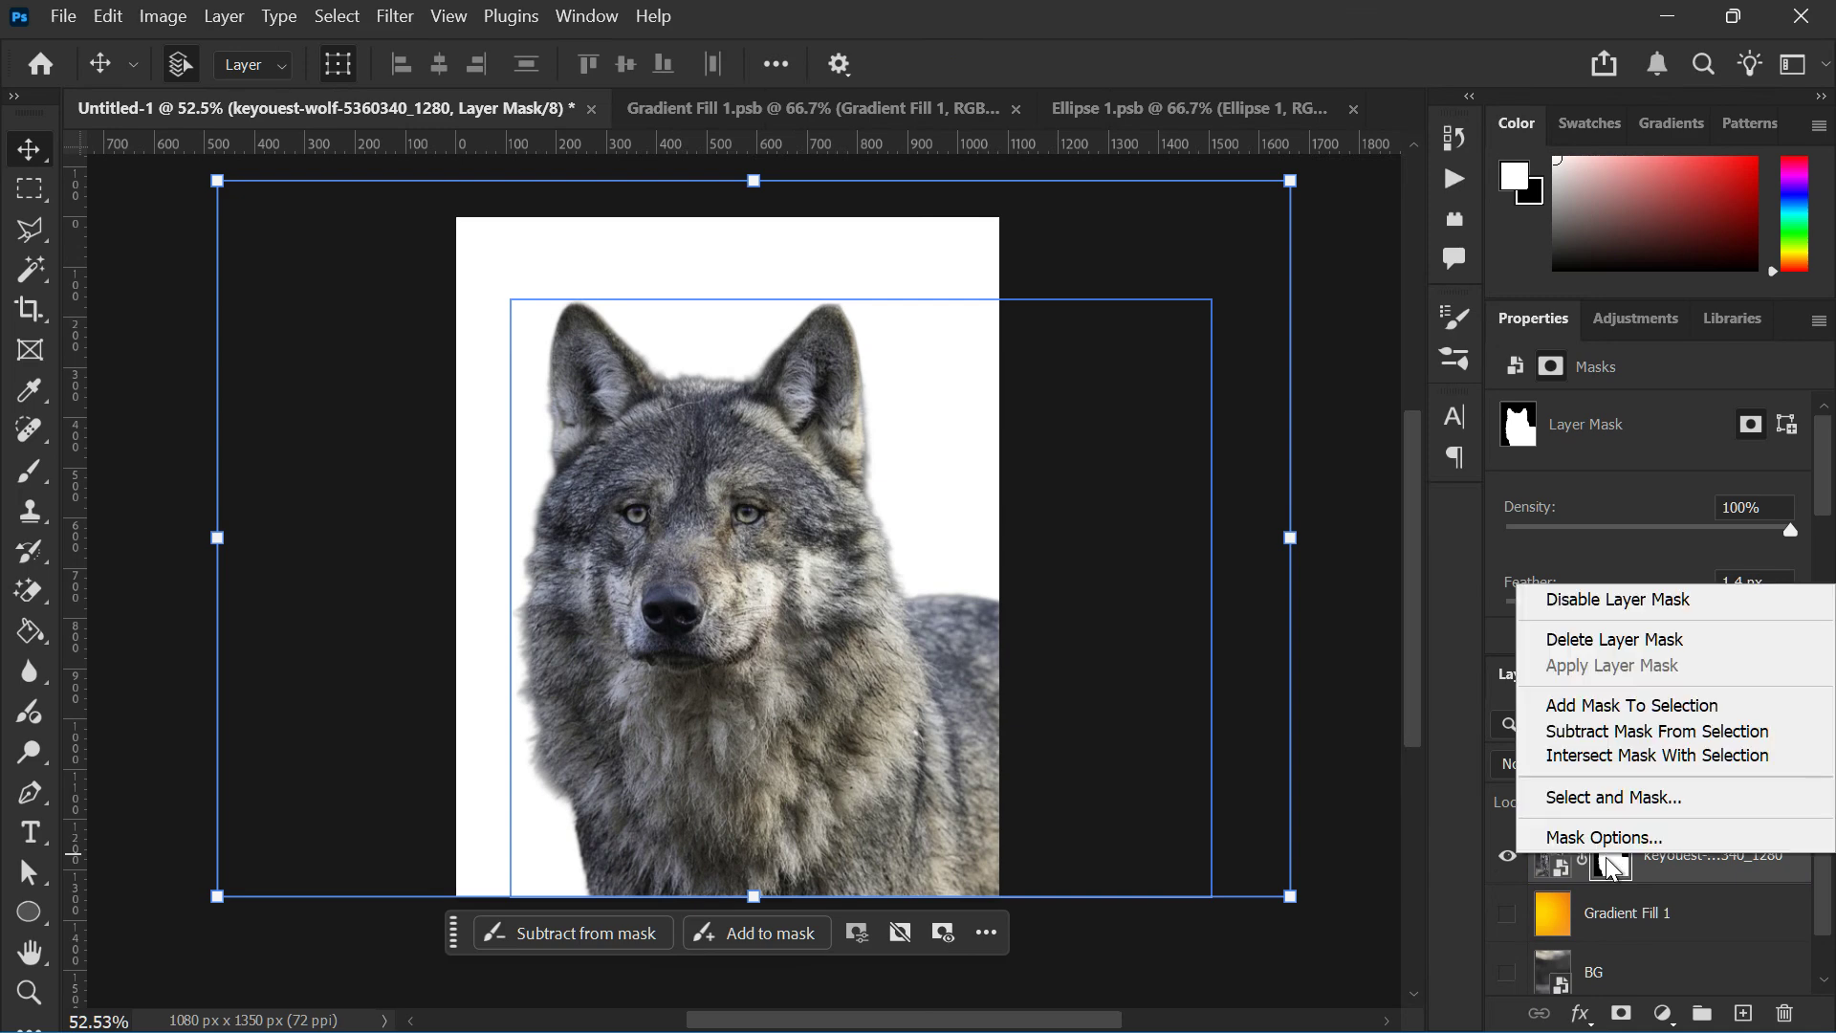
pyautogui.press('Escape')
pyautogui.scroll(-2, 1643, 549)
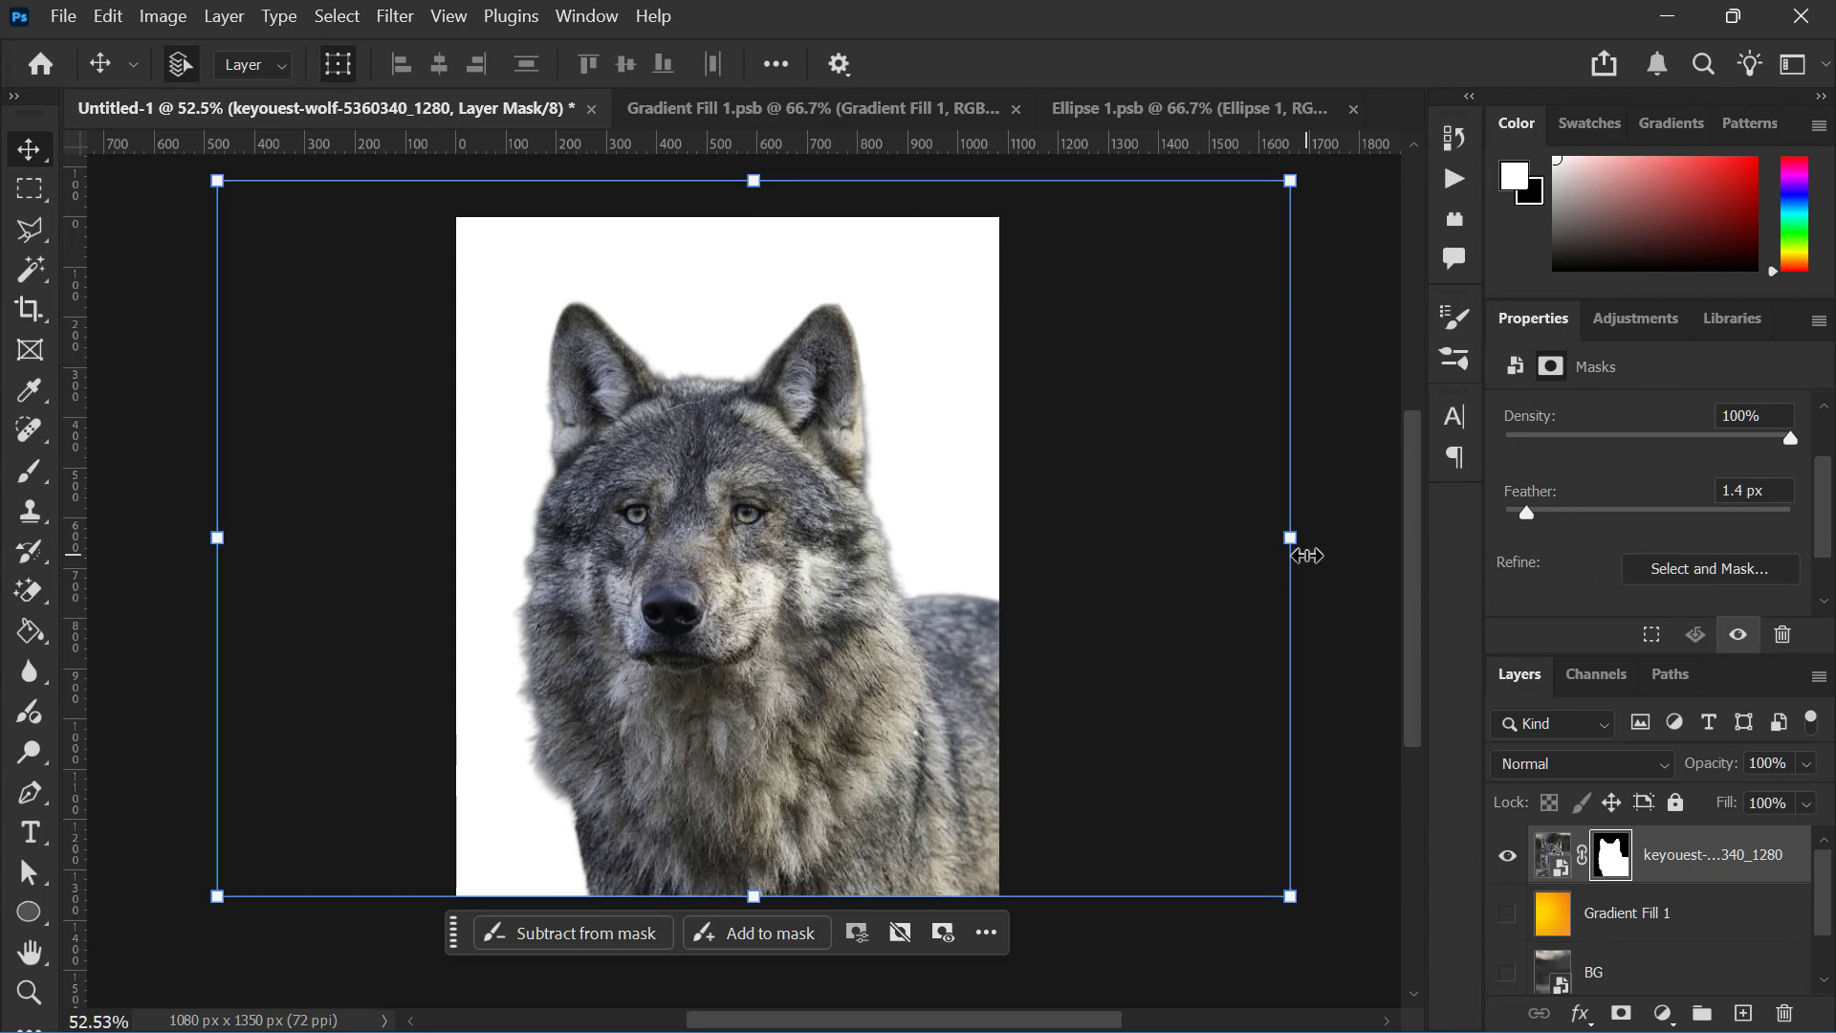
pyautogui.click(1508, 856)
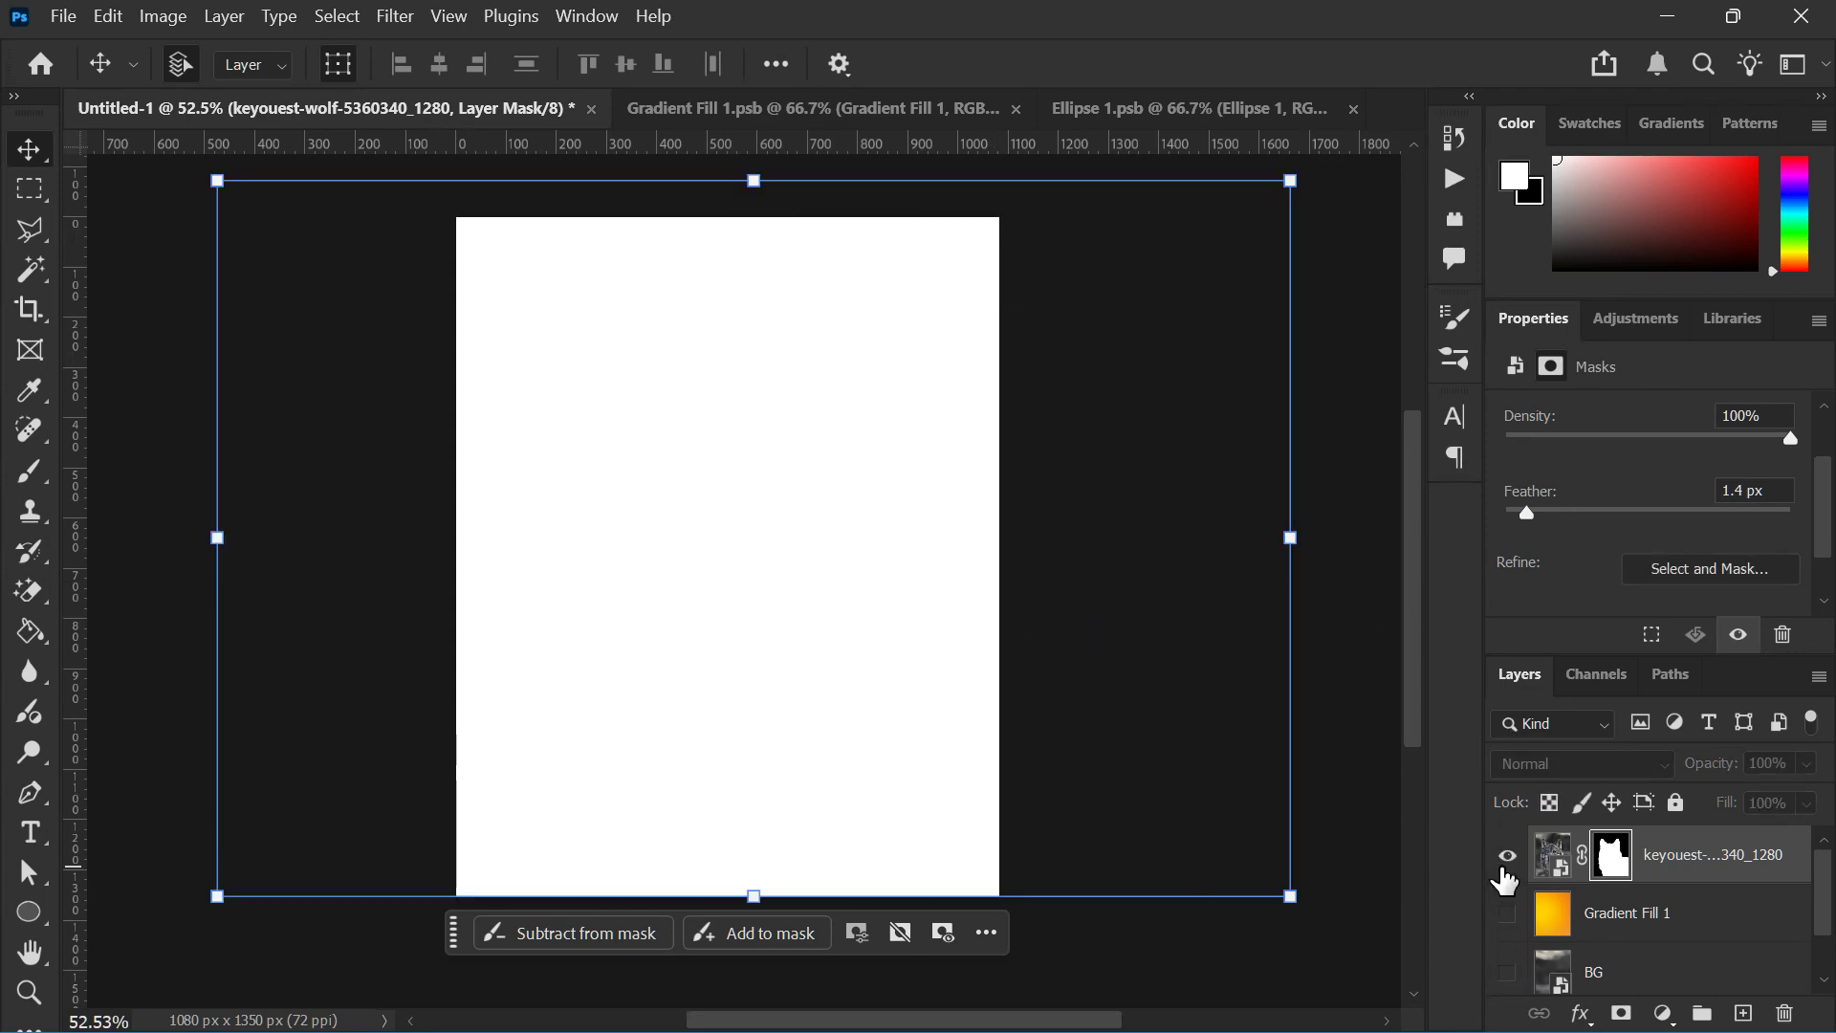
pyautogui.click(1503, 866)
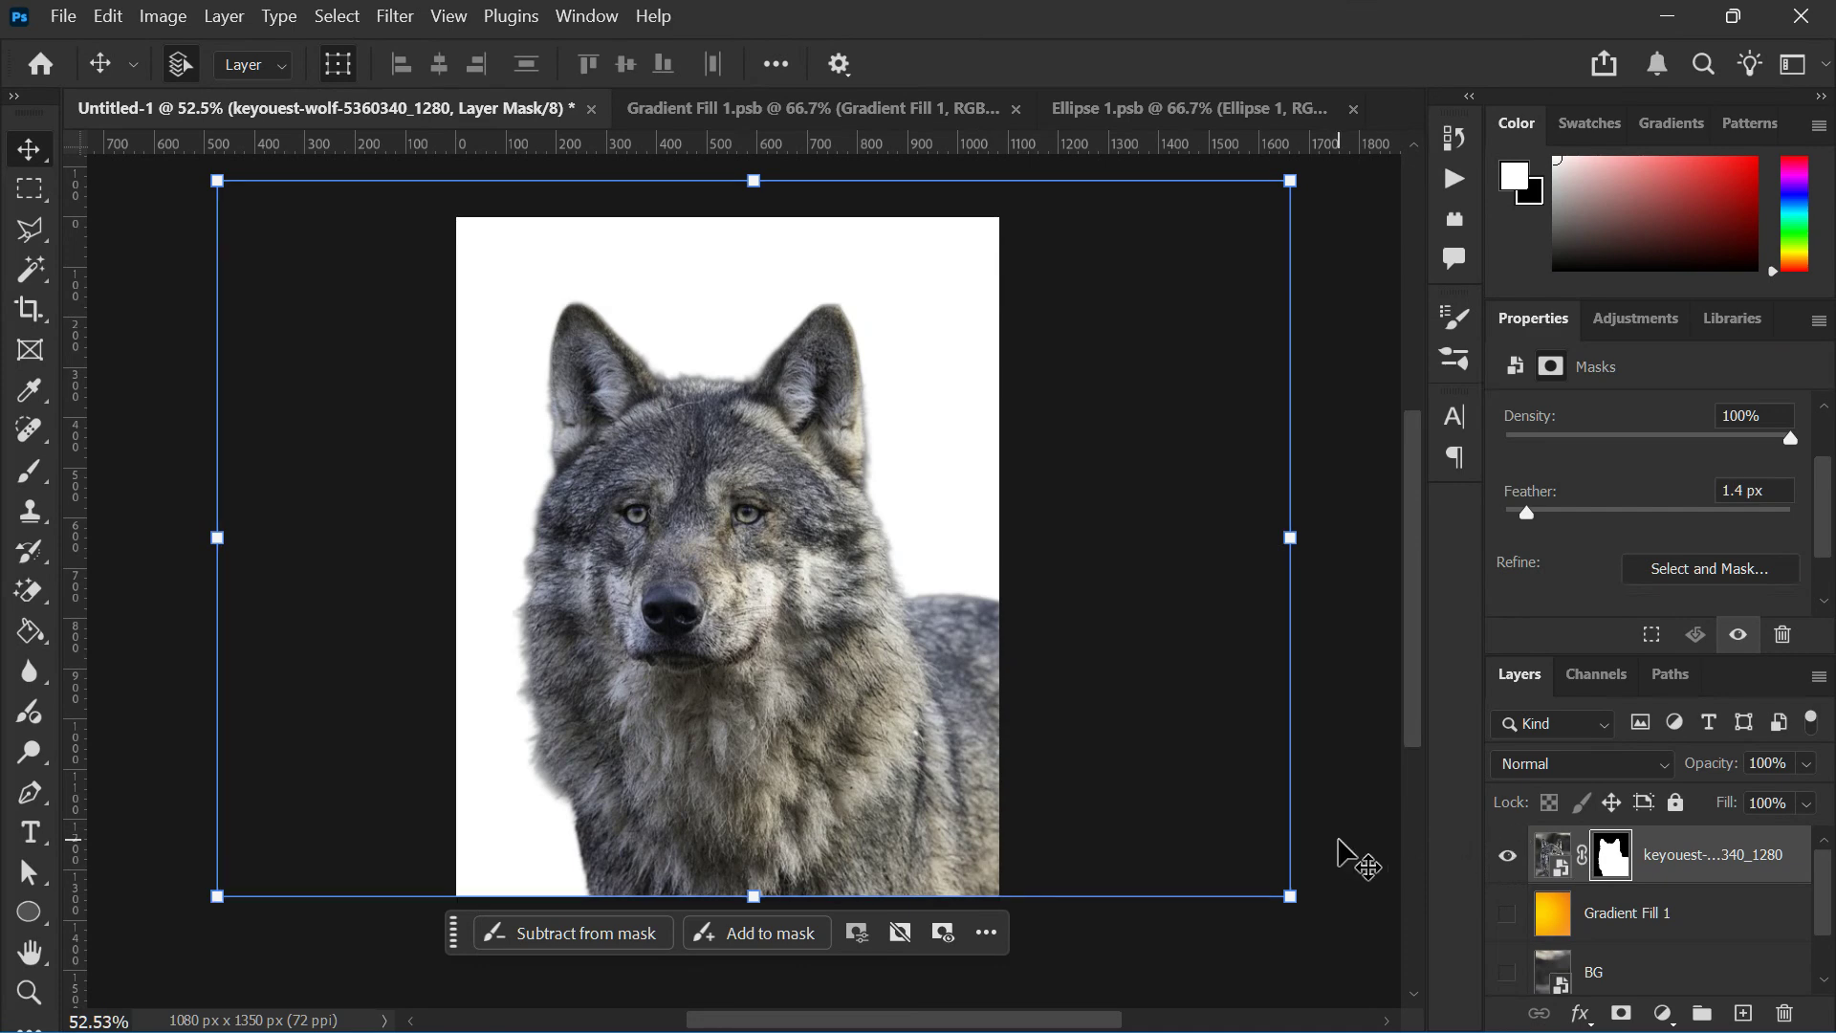
# Show the Gradient Fill 1 and BG layers behind the wolf, comparing the background with and without the gradient
pyautogui.click(1507, 913)
pyautogui.click(1643, 914)
pyautogui.click(1556, 980)
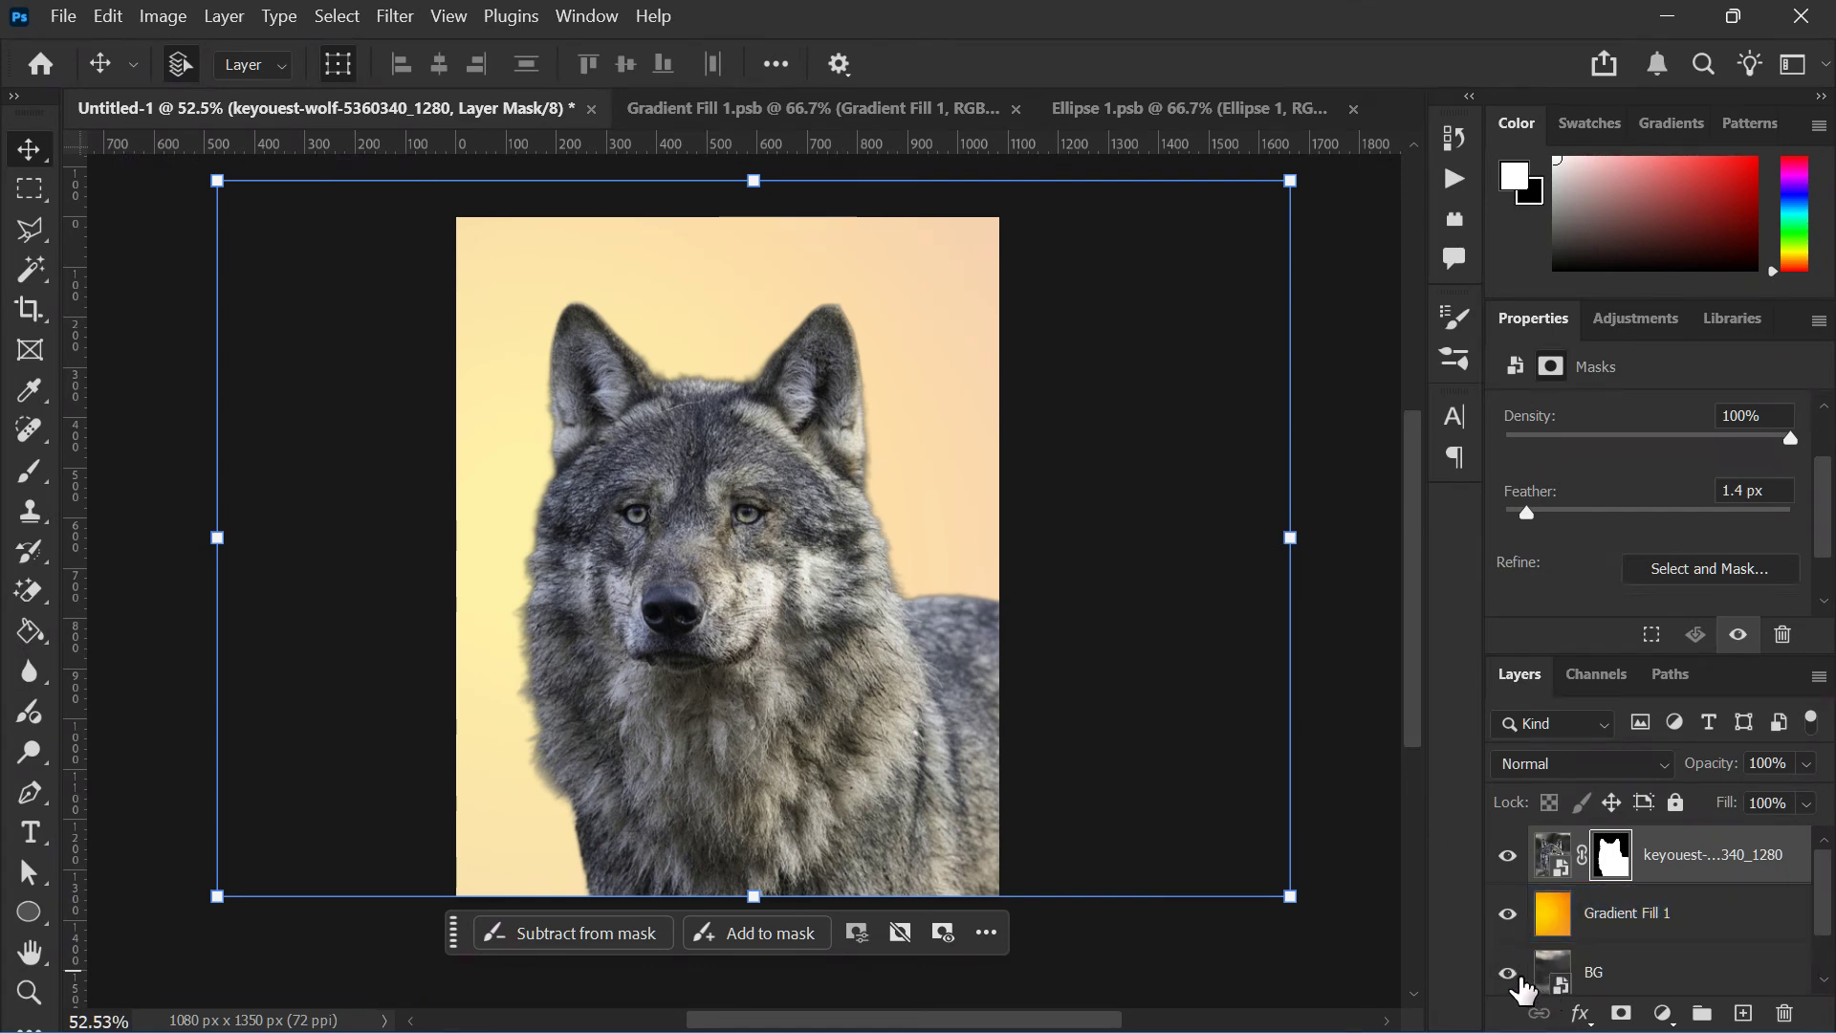
pyautogui.click(1508, 972)
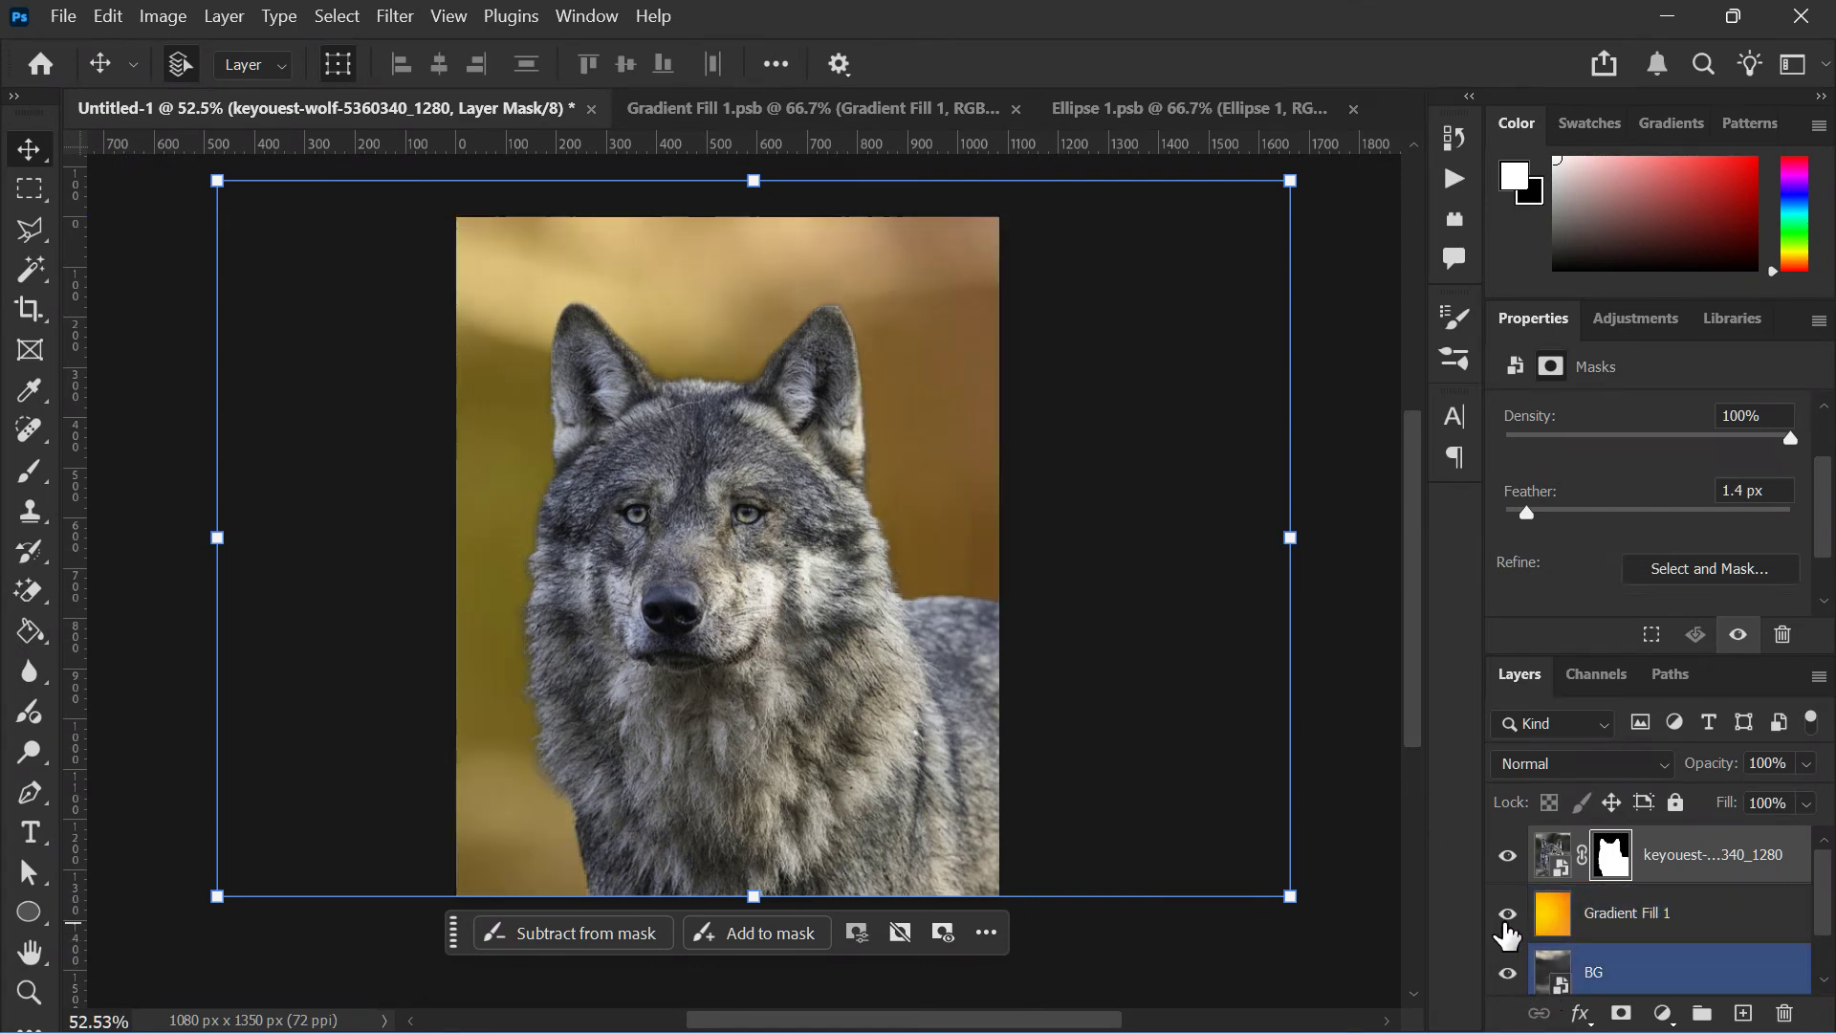
pyautogui.click(1507, 916)
pyautogui.click(1507, 915)
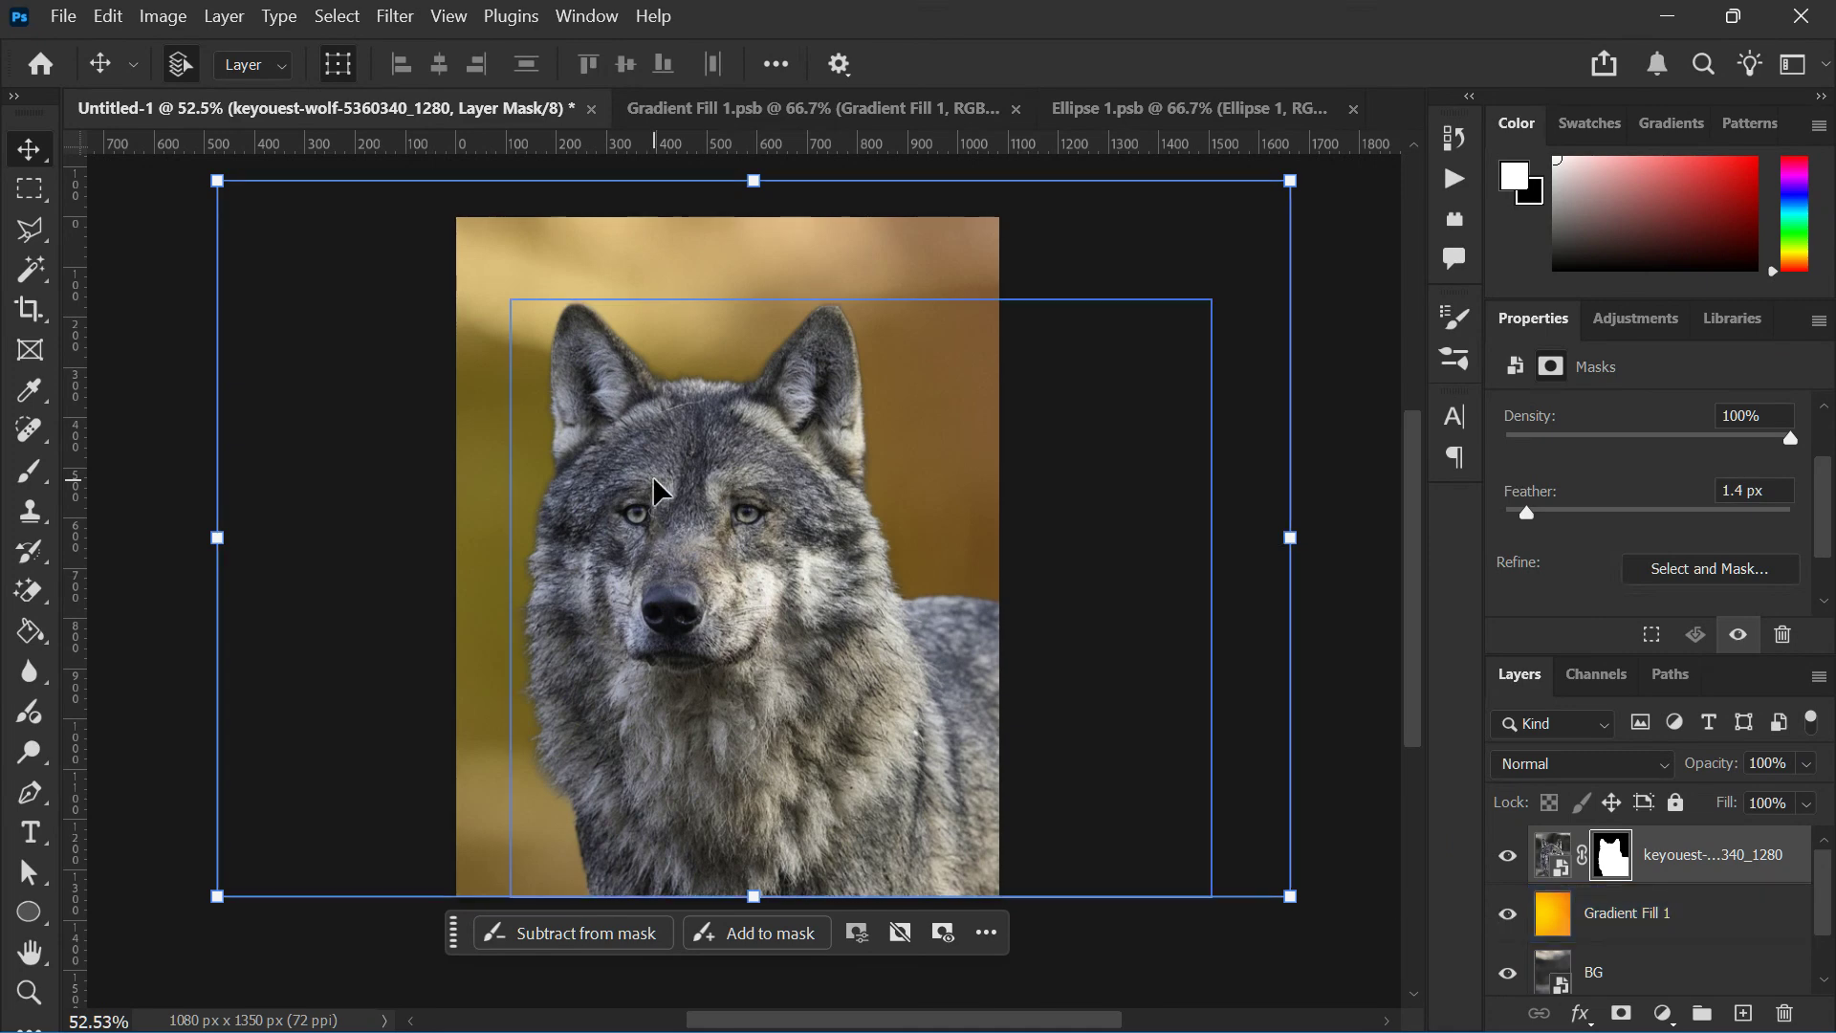
# Paint purple over the upper-right background on the Gradient Fill 1 layer with the 2400 px soft brush
pyautogui.click(1523, 937)
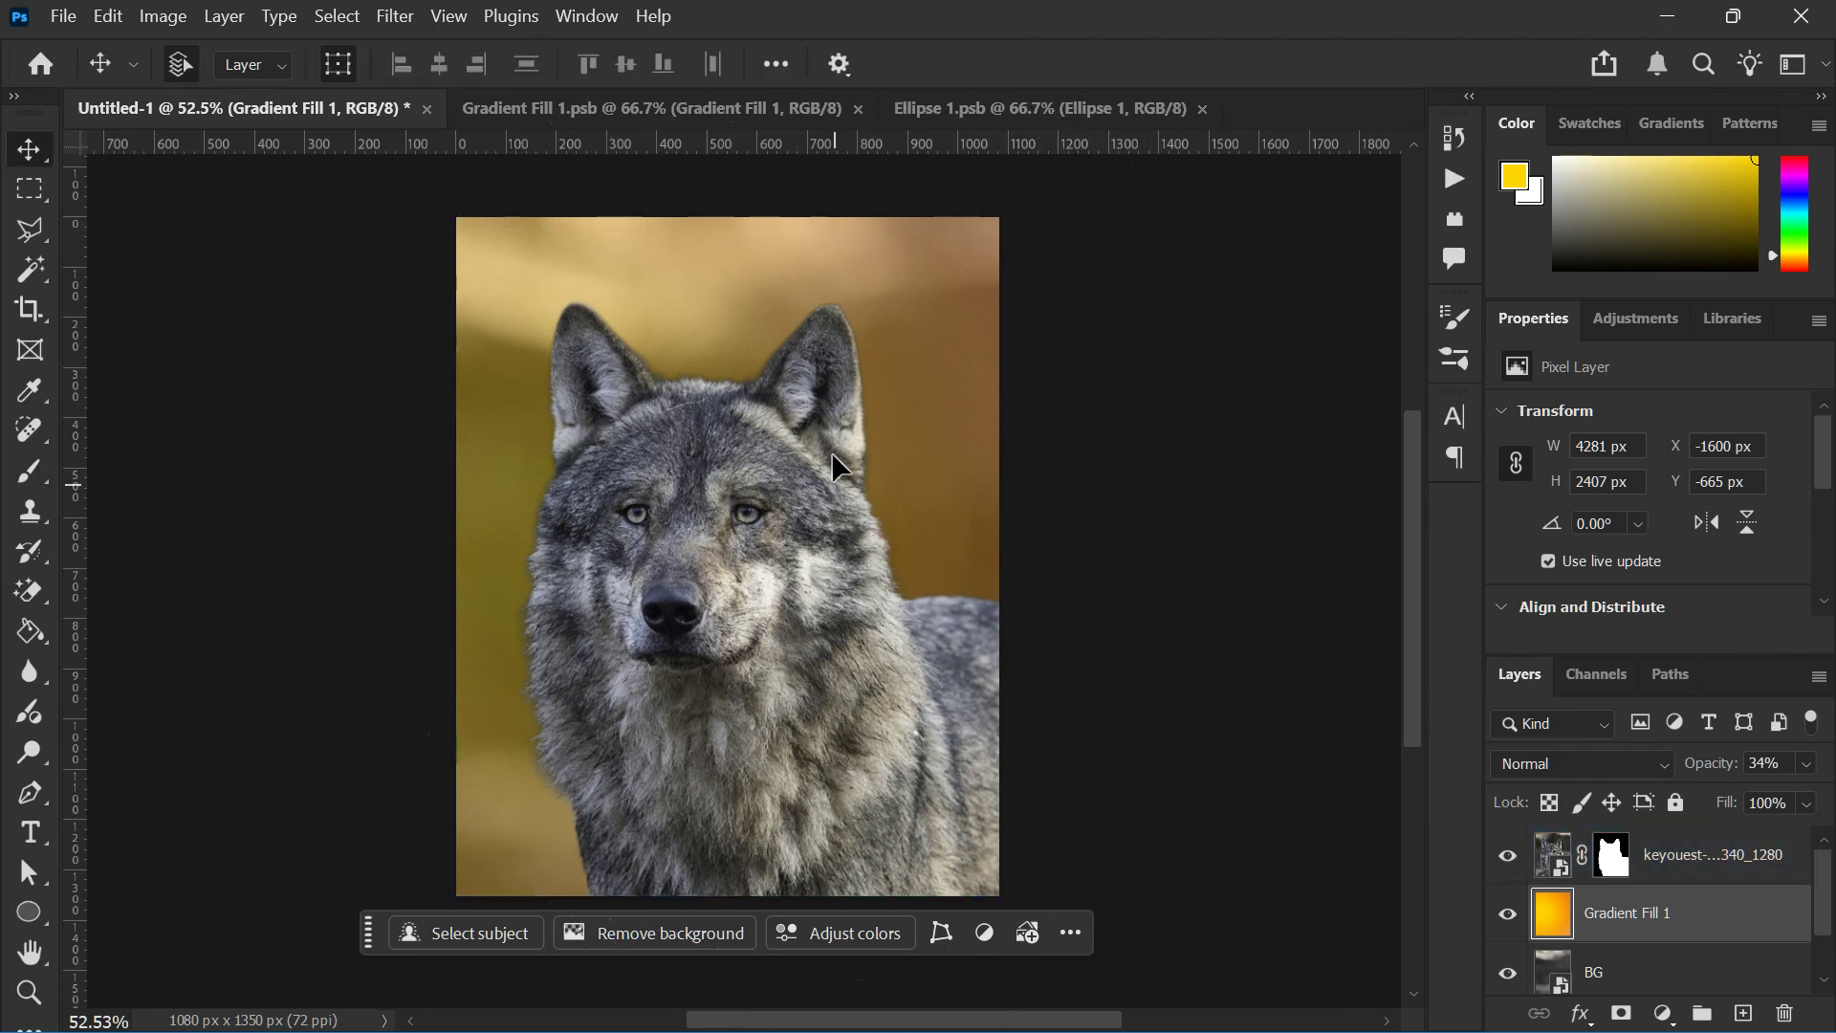
pyautogui.click(1792, 187)
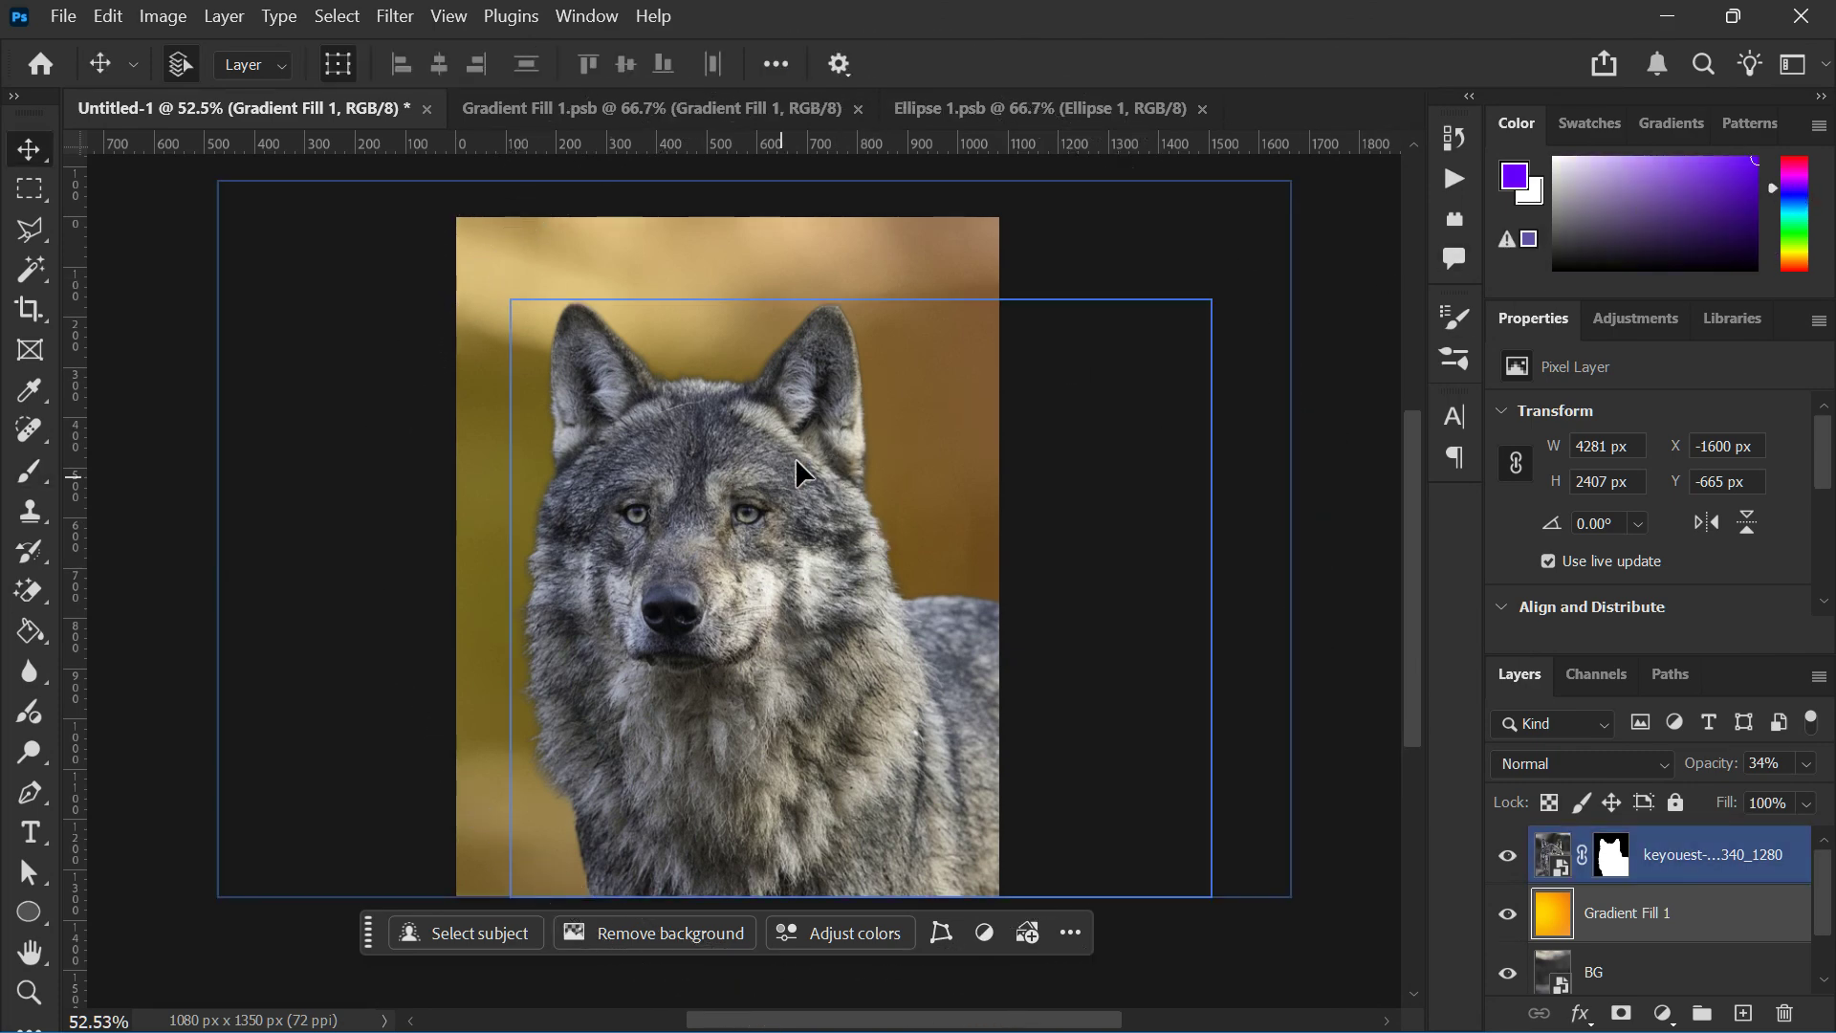
pyautogui.scroll(-2, 849, 480)
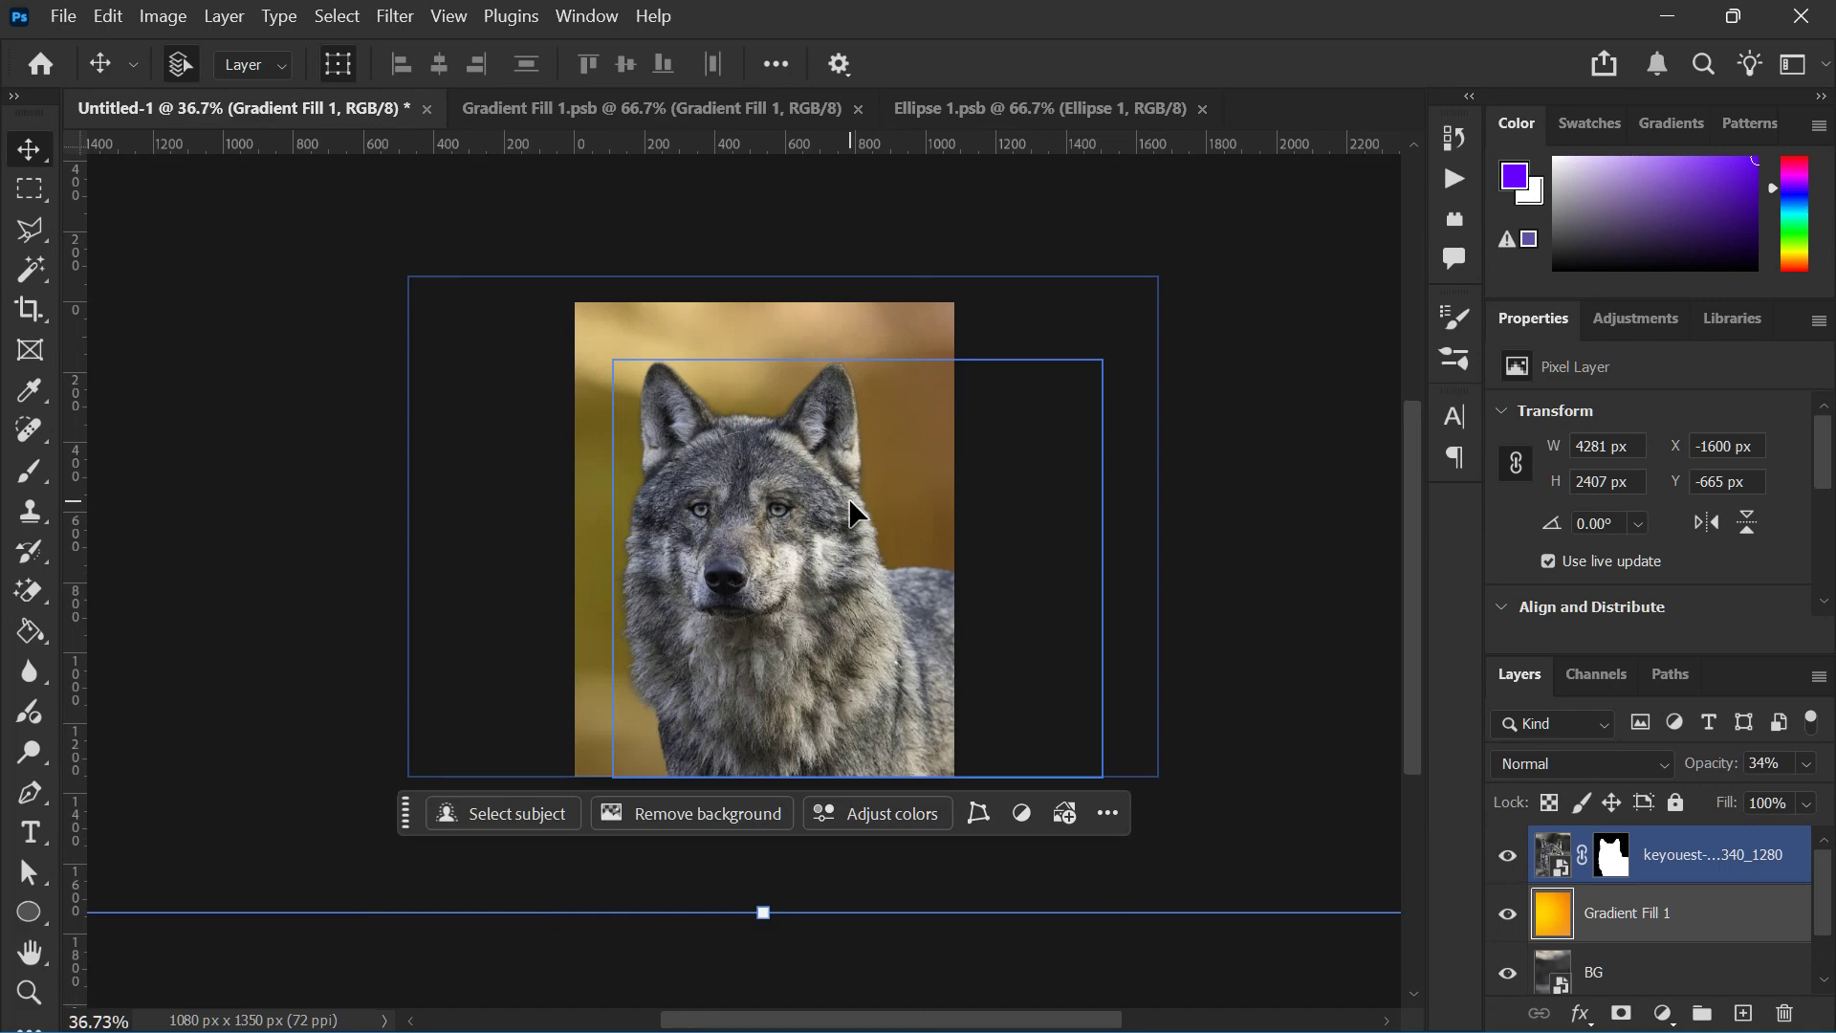
pyautogui.press('b')
pyautogui.moveTo(963, 431)
pyautogui.mouseDown()
pyautogui.moveTo(914, 464)
pyautogui.moveTo(786, 469)
pyautogui.moveTo(847, 411)
pyautogui.moveTo(972, 361)
pyautogui.mouseUp()
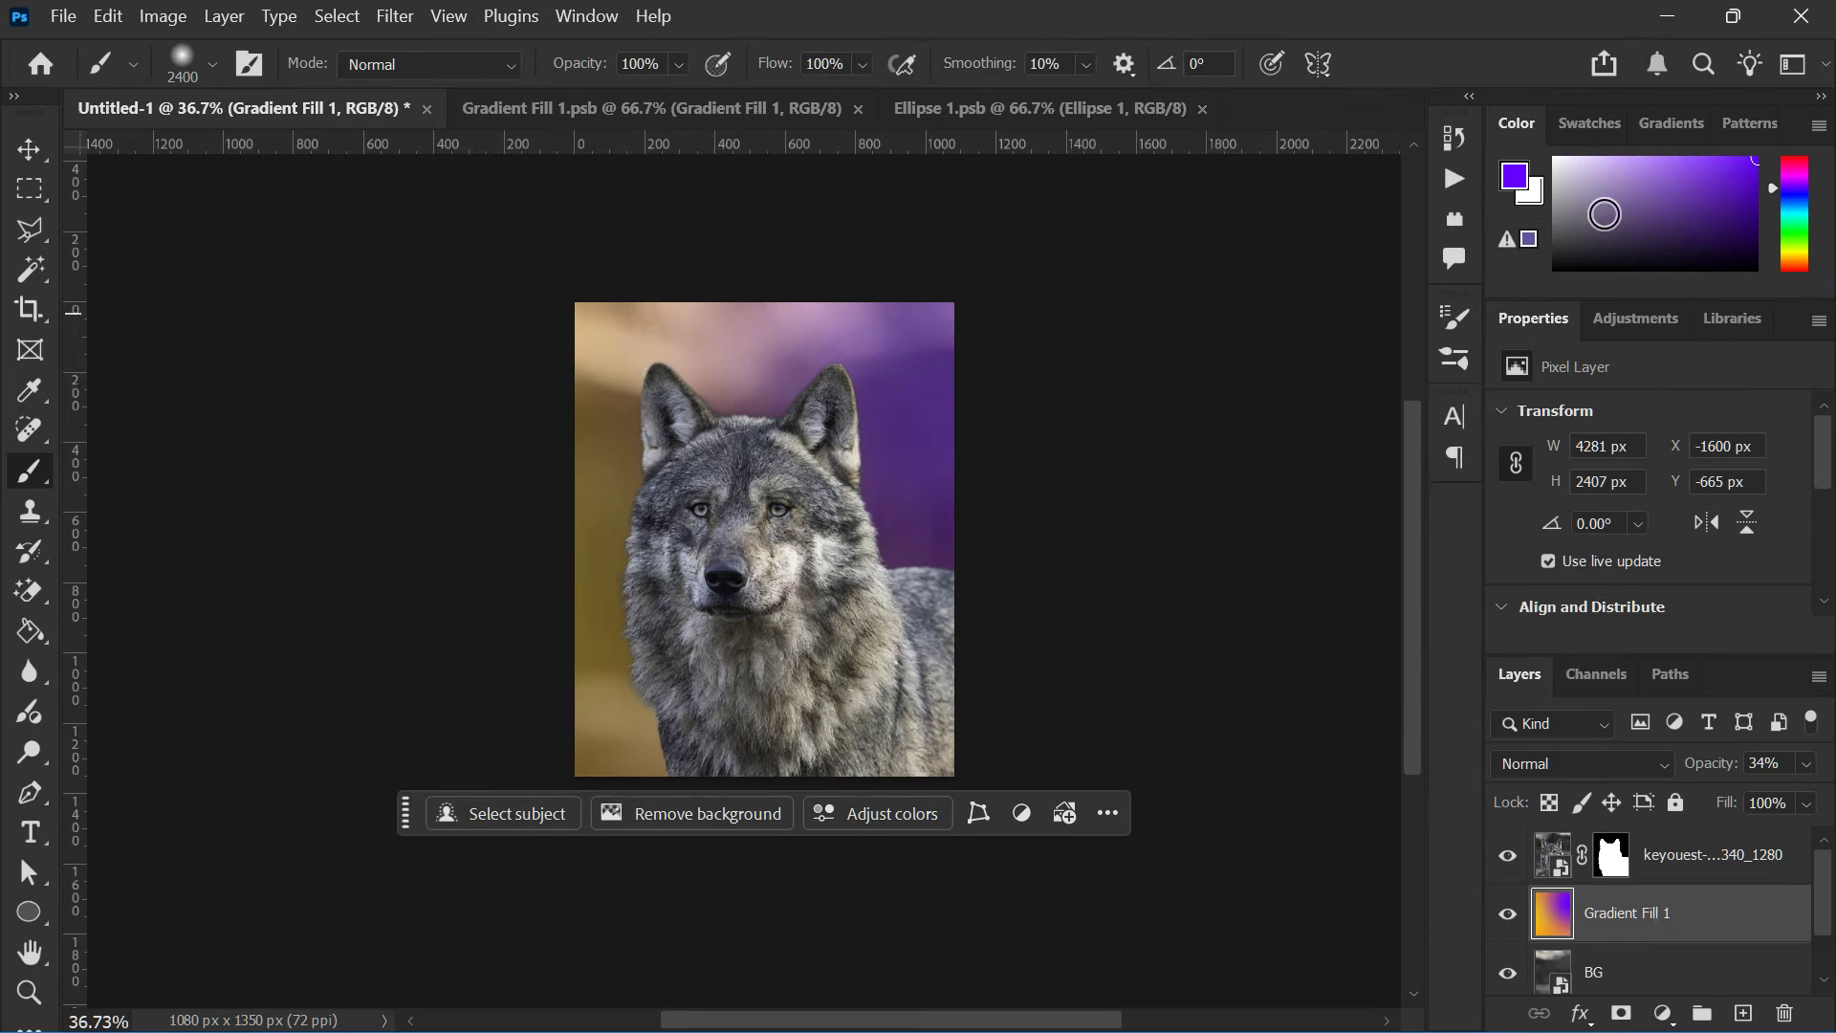
# Paint muted teal over the upper background and muted red over the lower background on the Gradient Fill 1 layer
pyautogui.click(1530, 241)
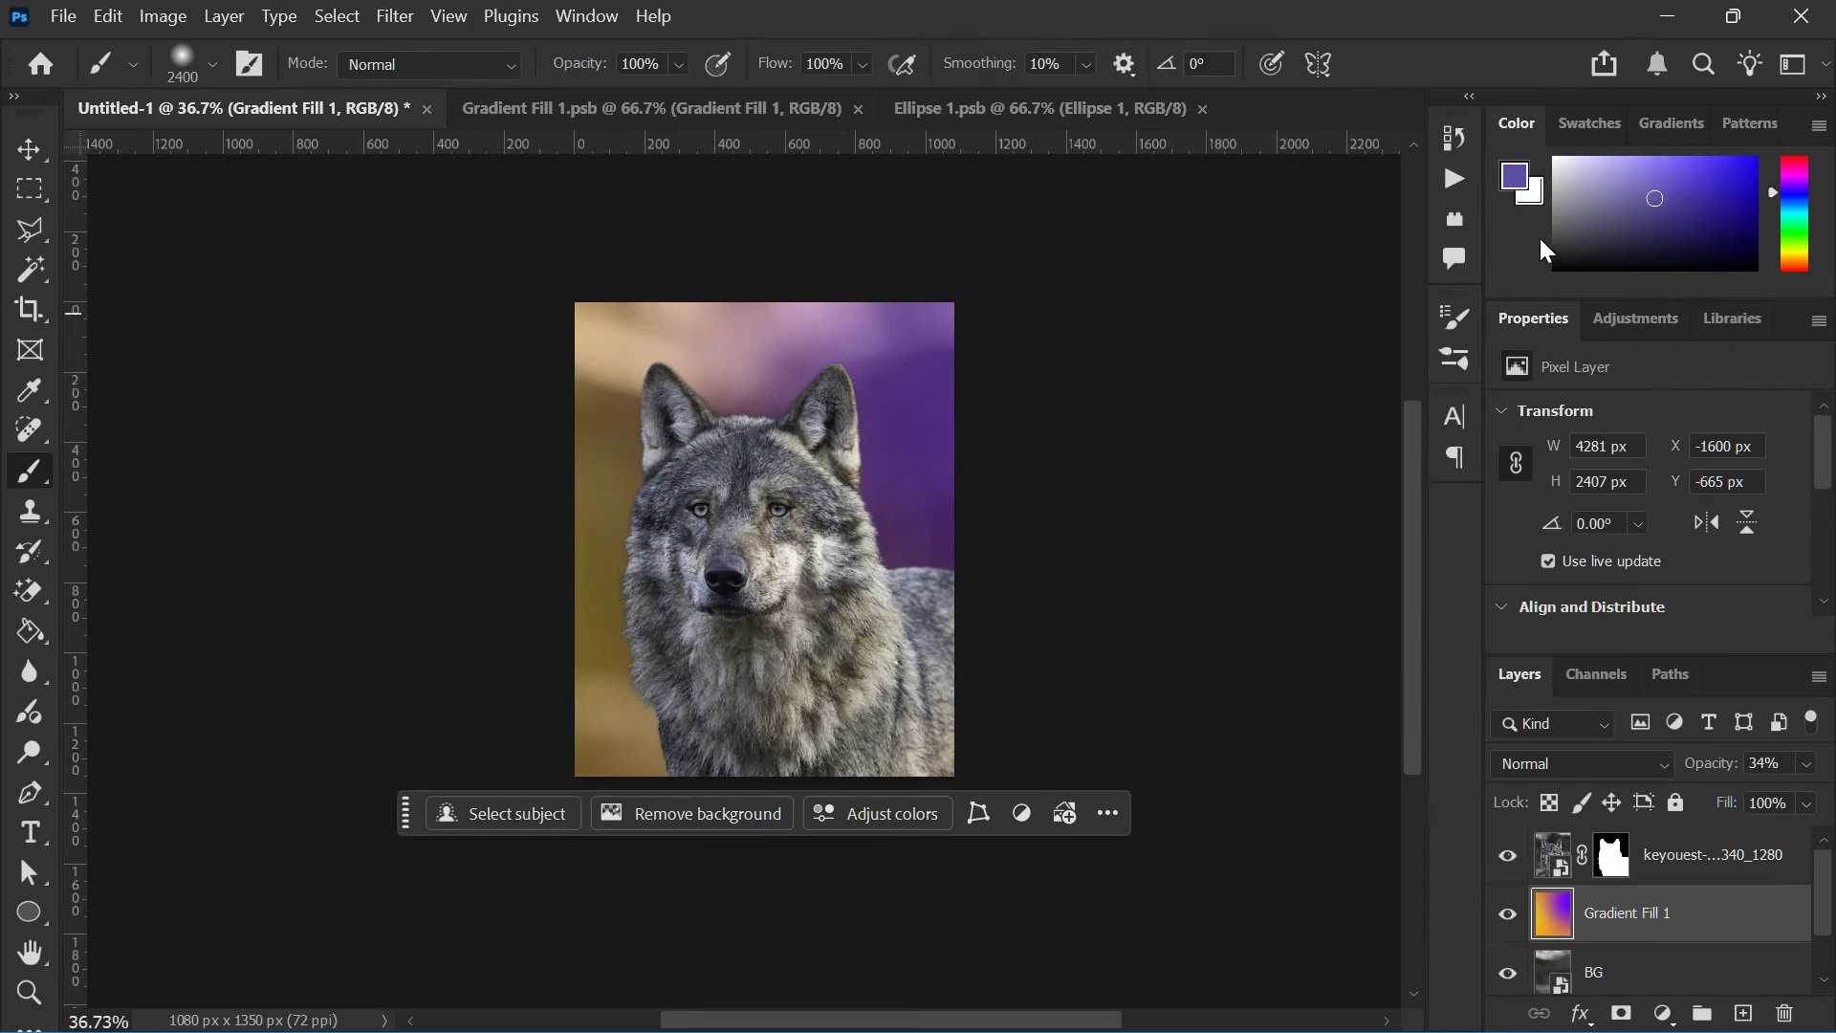
pyautogui.click(1795, 211)
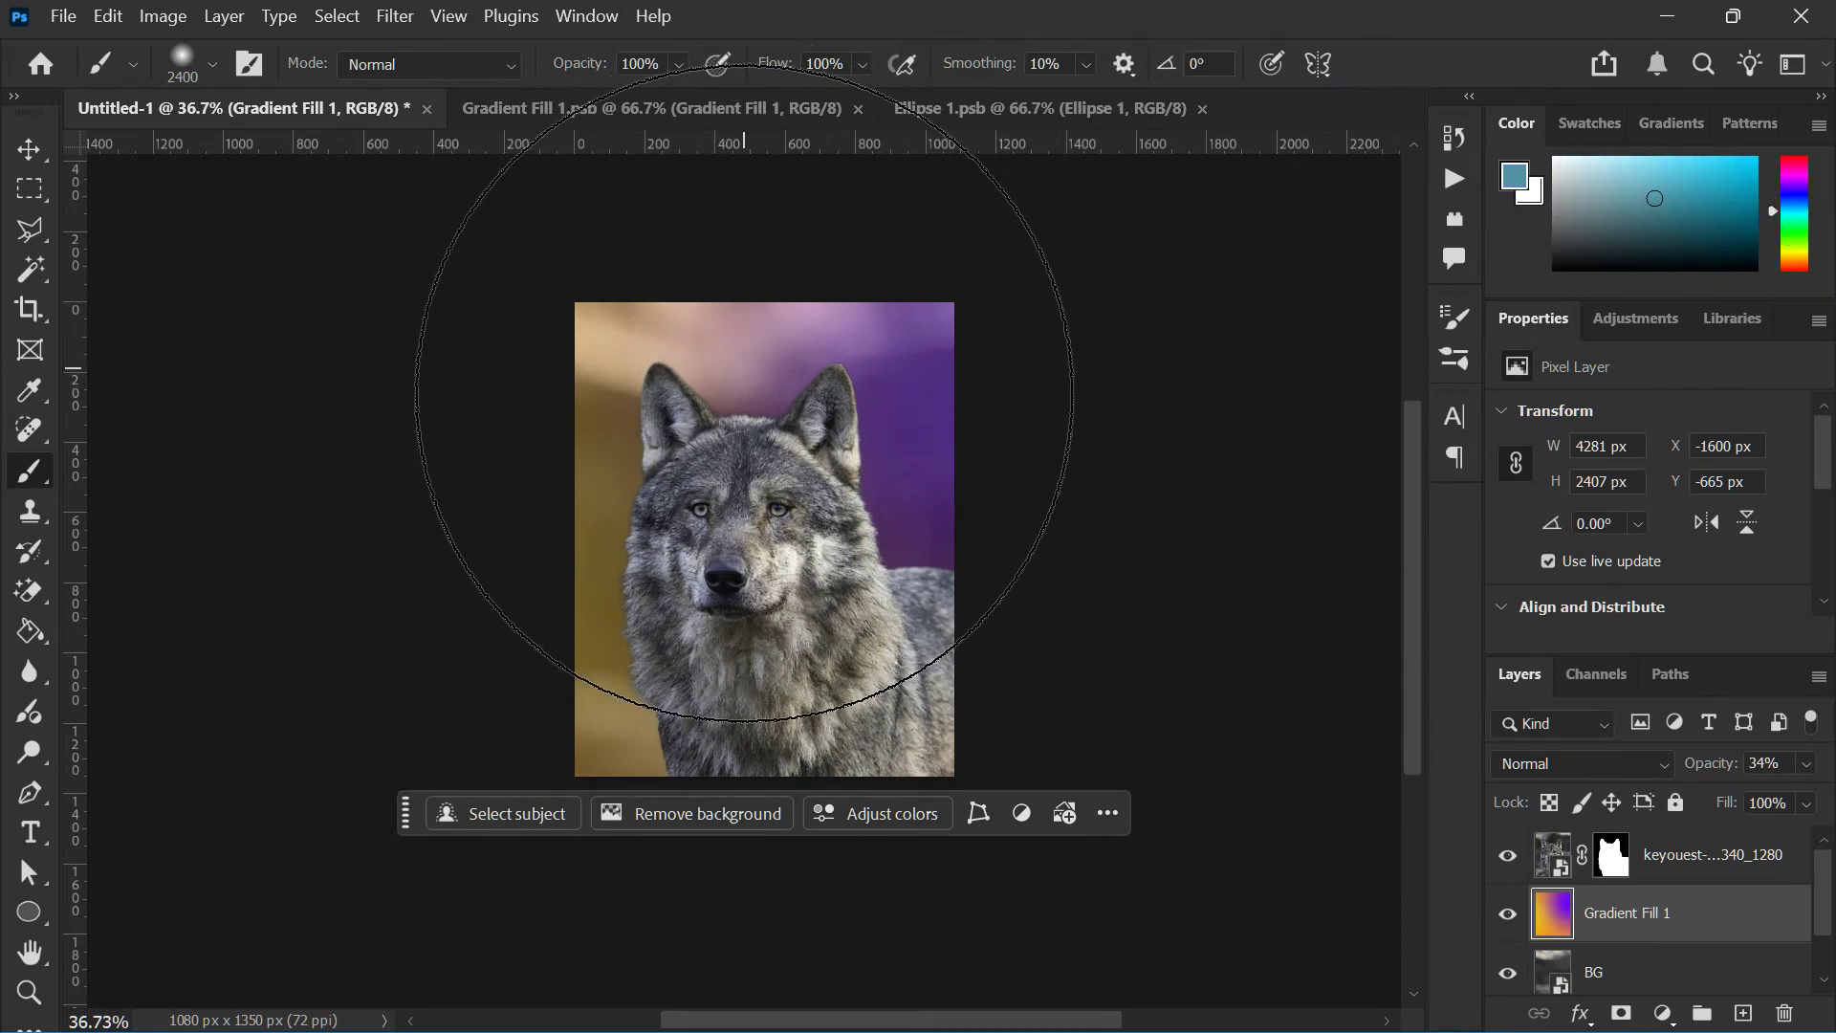
pyautogui.moveTo(758, 554); pyautogui.dragTo(779, 533)
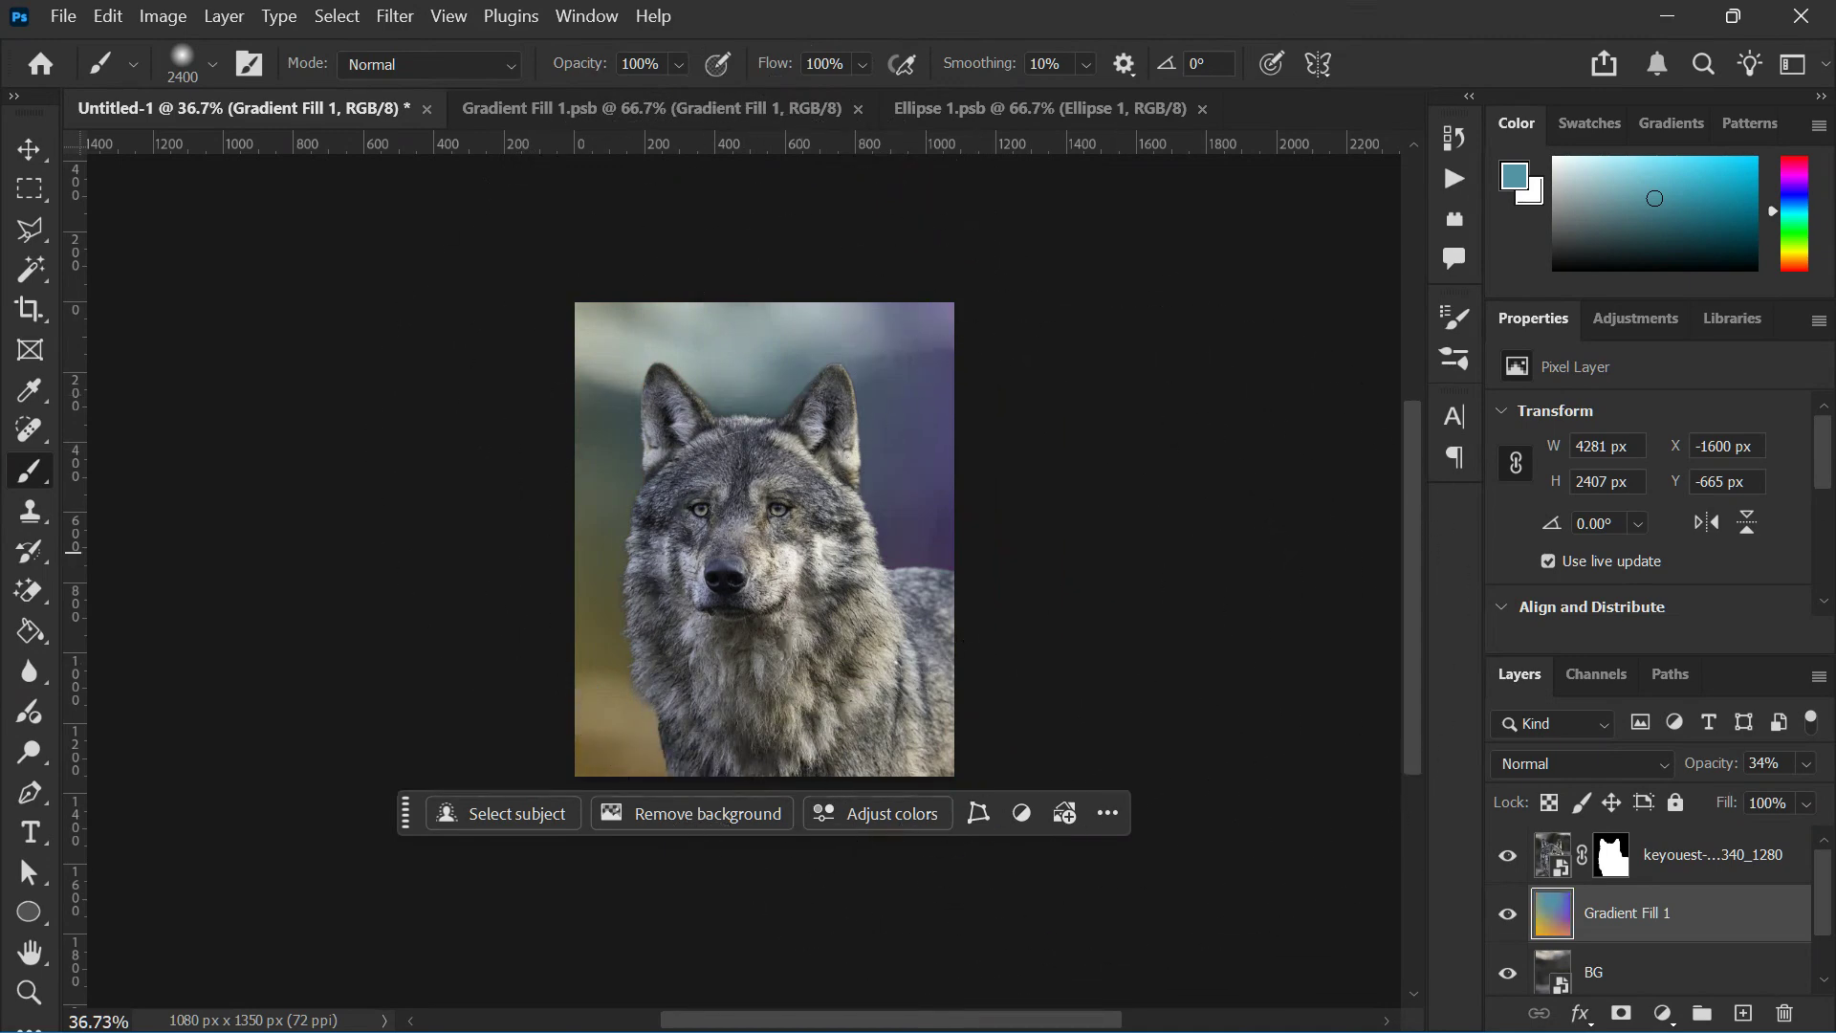
pyautogui.moveTo(1798, 213); pyautogui.dragTo(1796, 159)
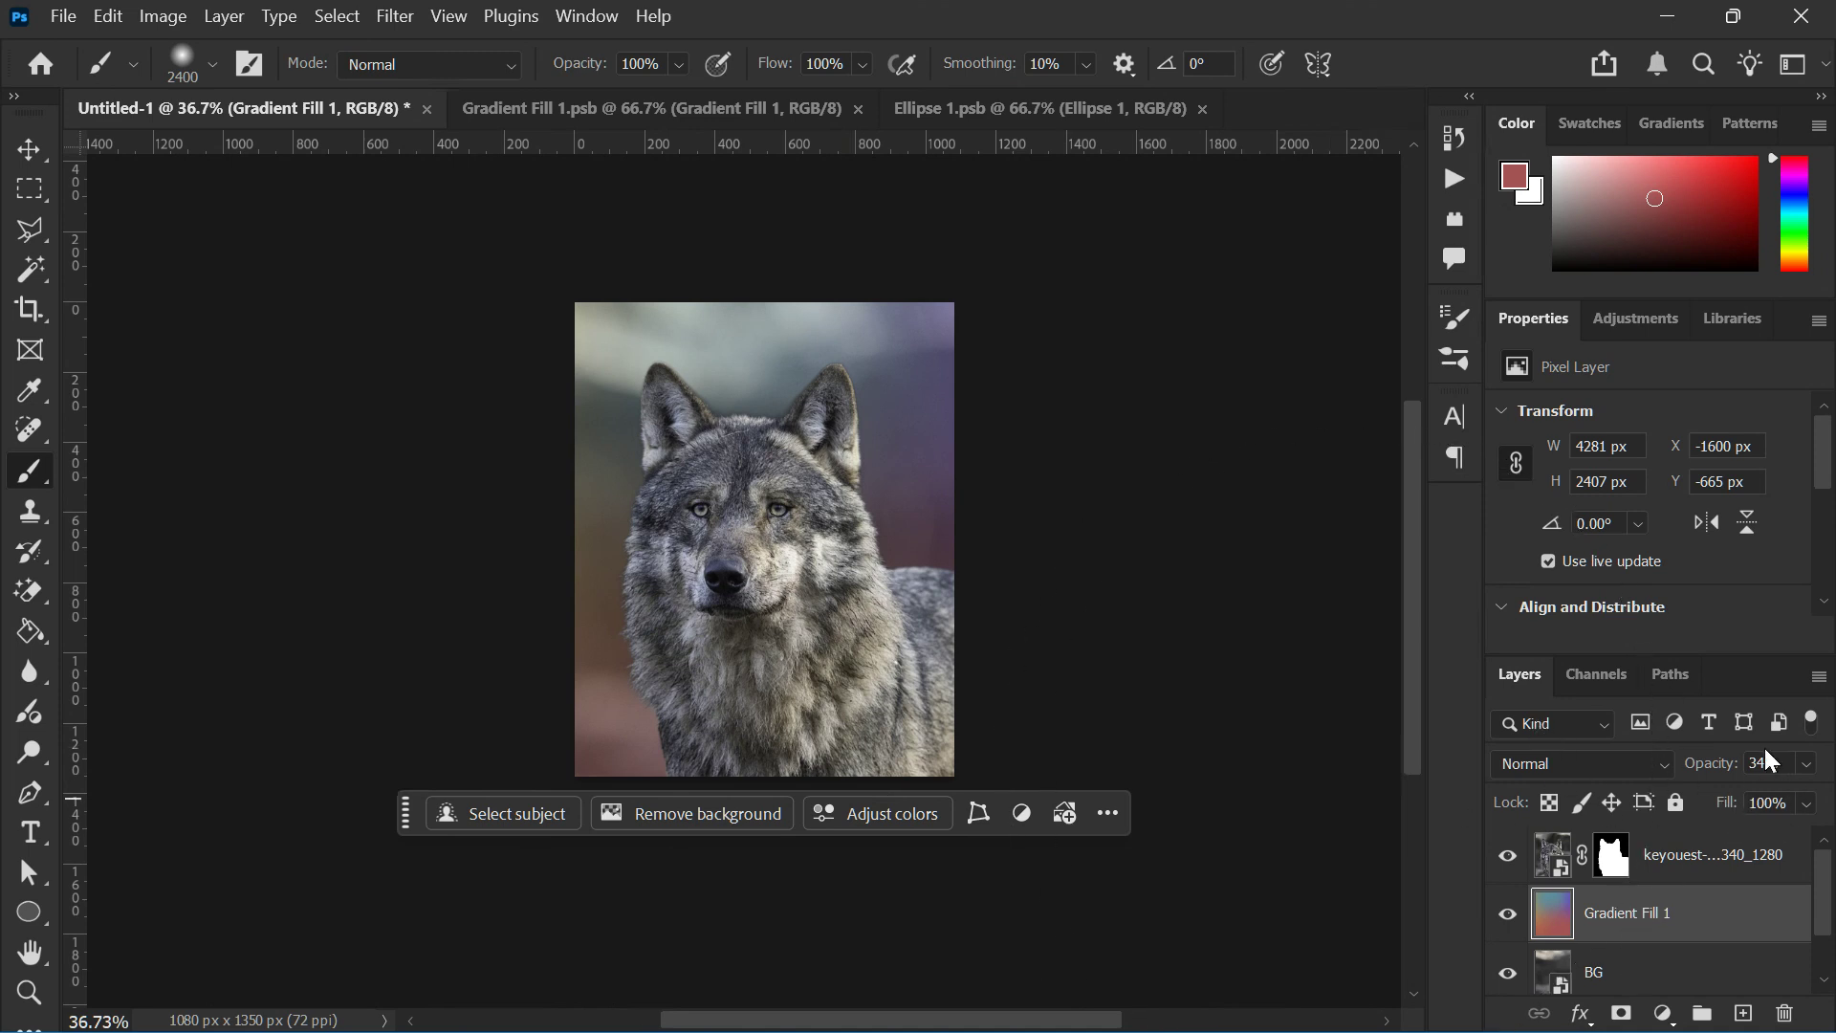
# Set the Gradient Fill 1 layer's opacity to 36%, trying a stronger 58% first
pyautogui.click(1806, 763)
pyautogui.moveTo(1738, 794)
pyautogui.mouseDown()
pyautogui.moveTo(1763, 795)
pyautogui.moveTo(1730, 767)
pyautogui.moveTo(1758, 788)
pyautogui.mouseUp()
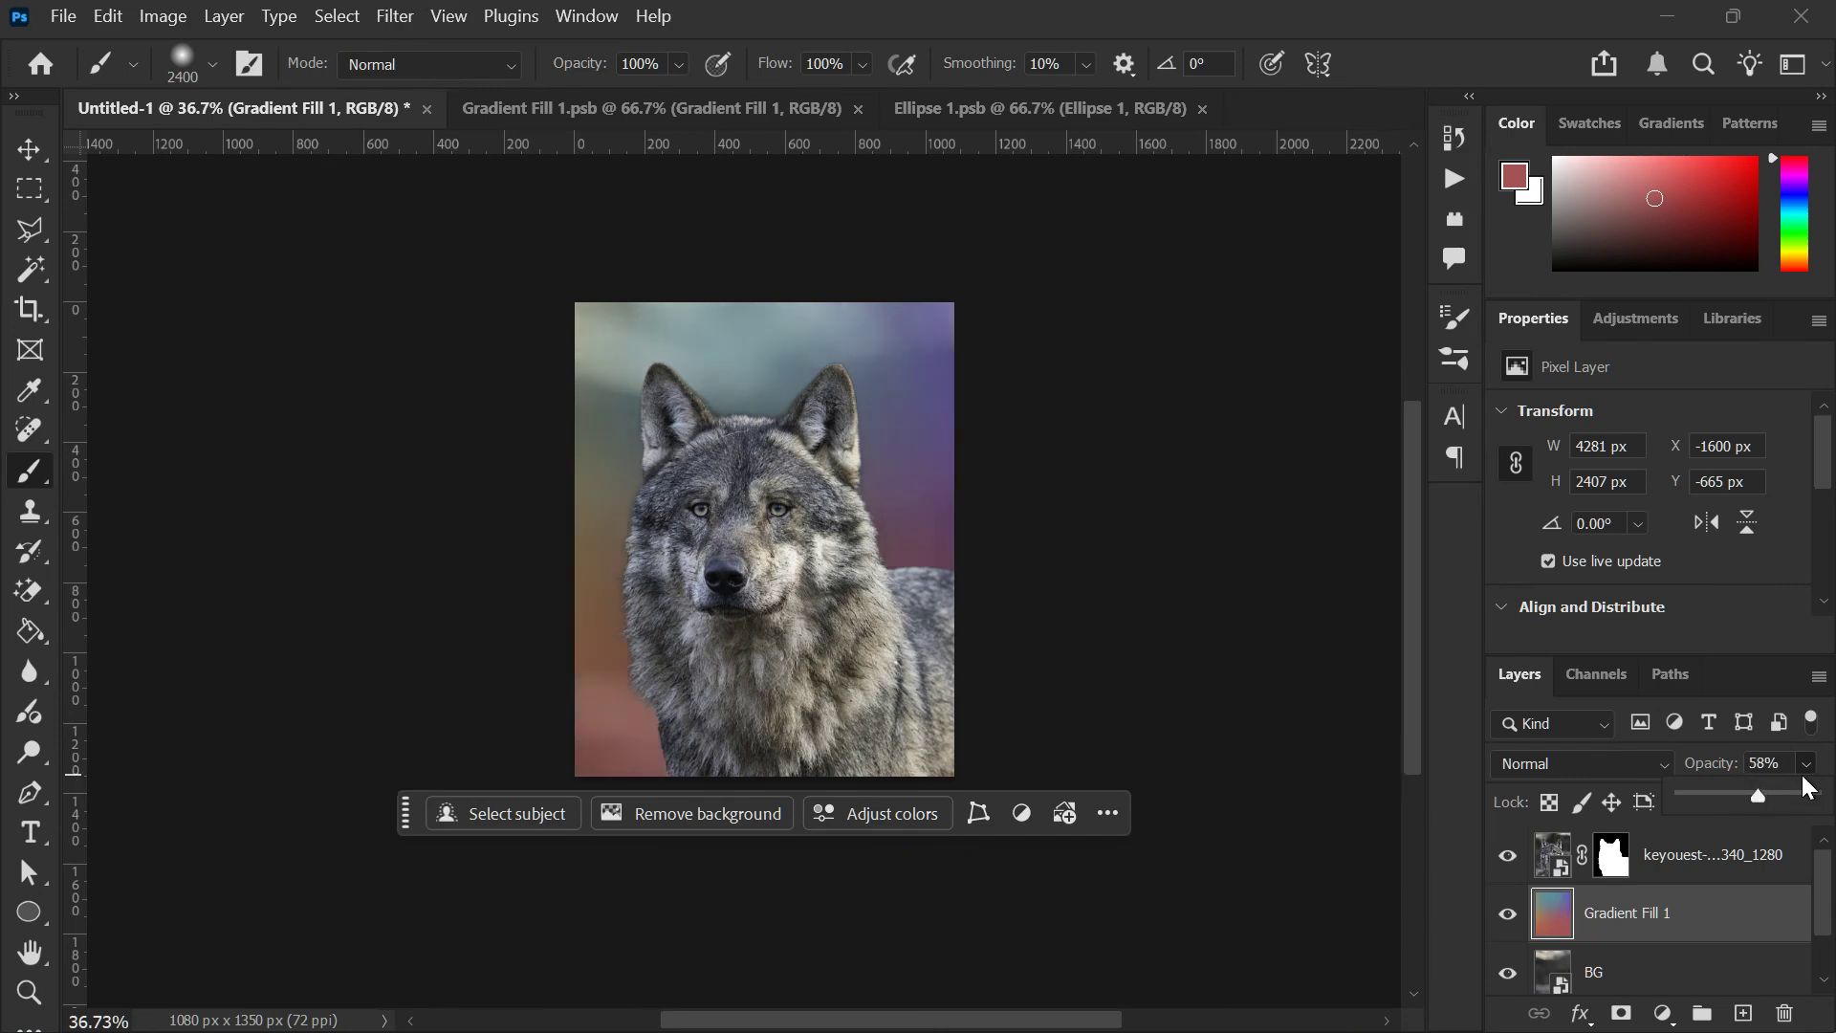
pyautogui.click(1730, 790)
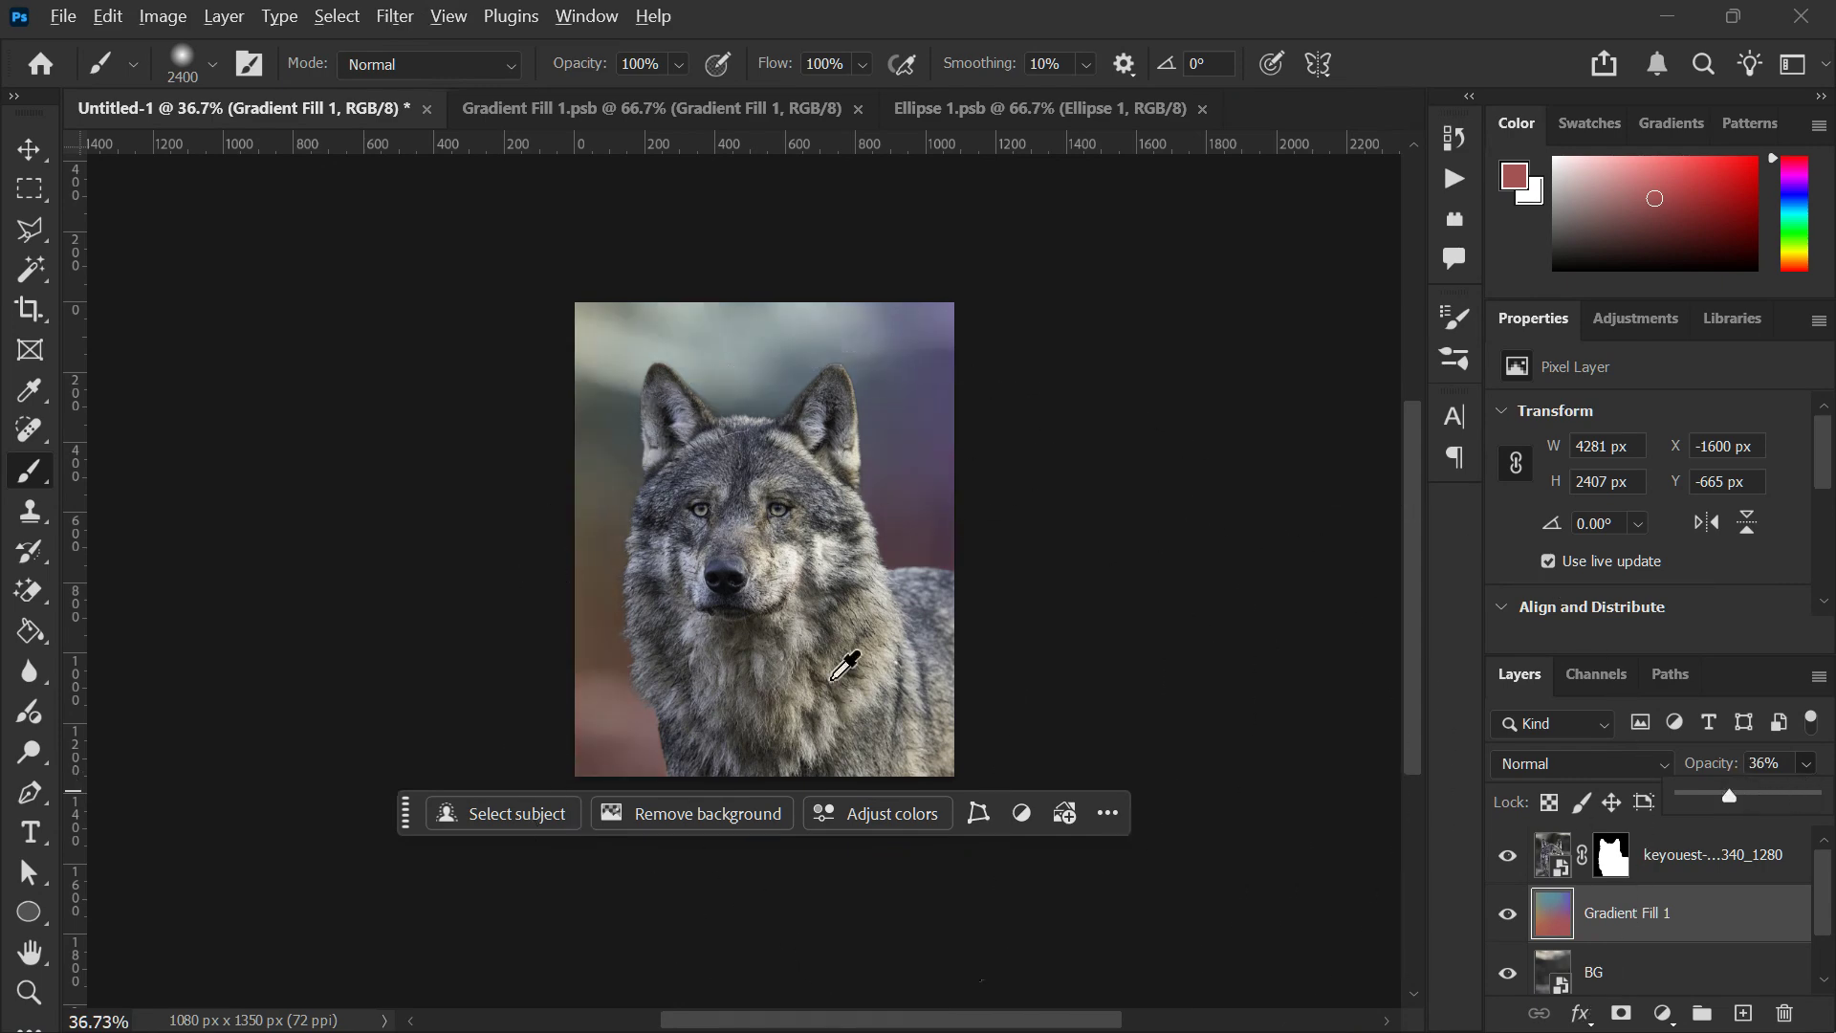
pyautogui.scroll(2, 845, 667)
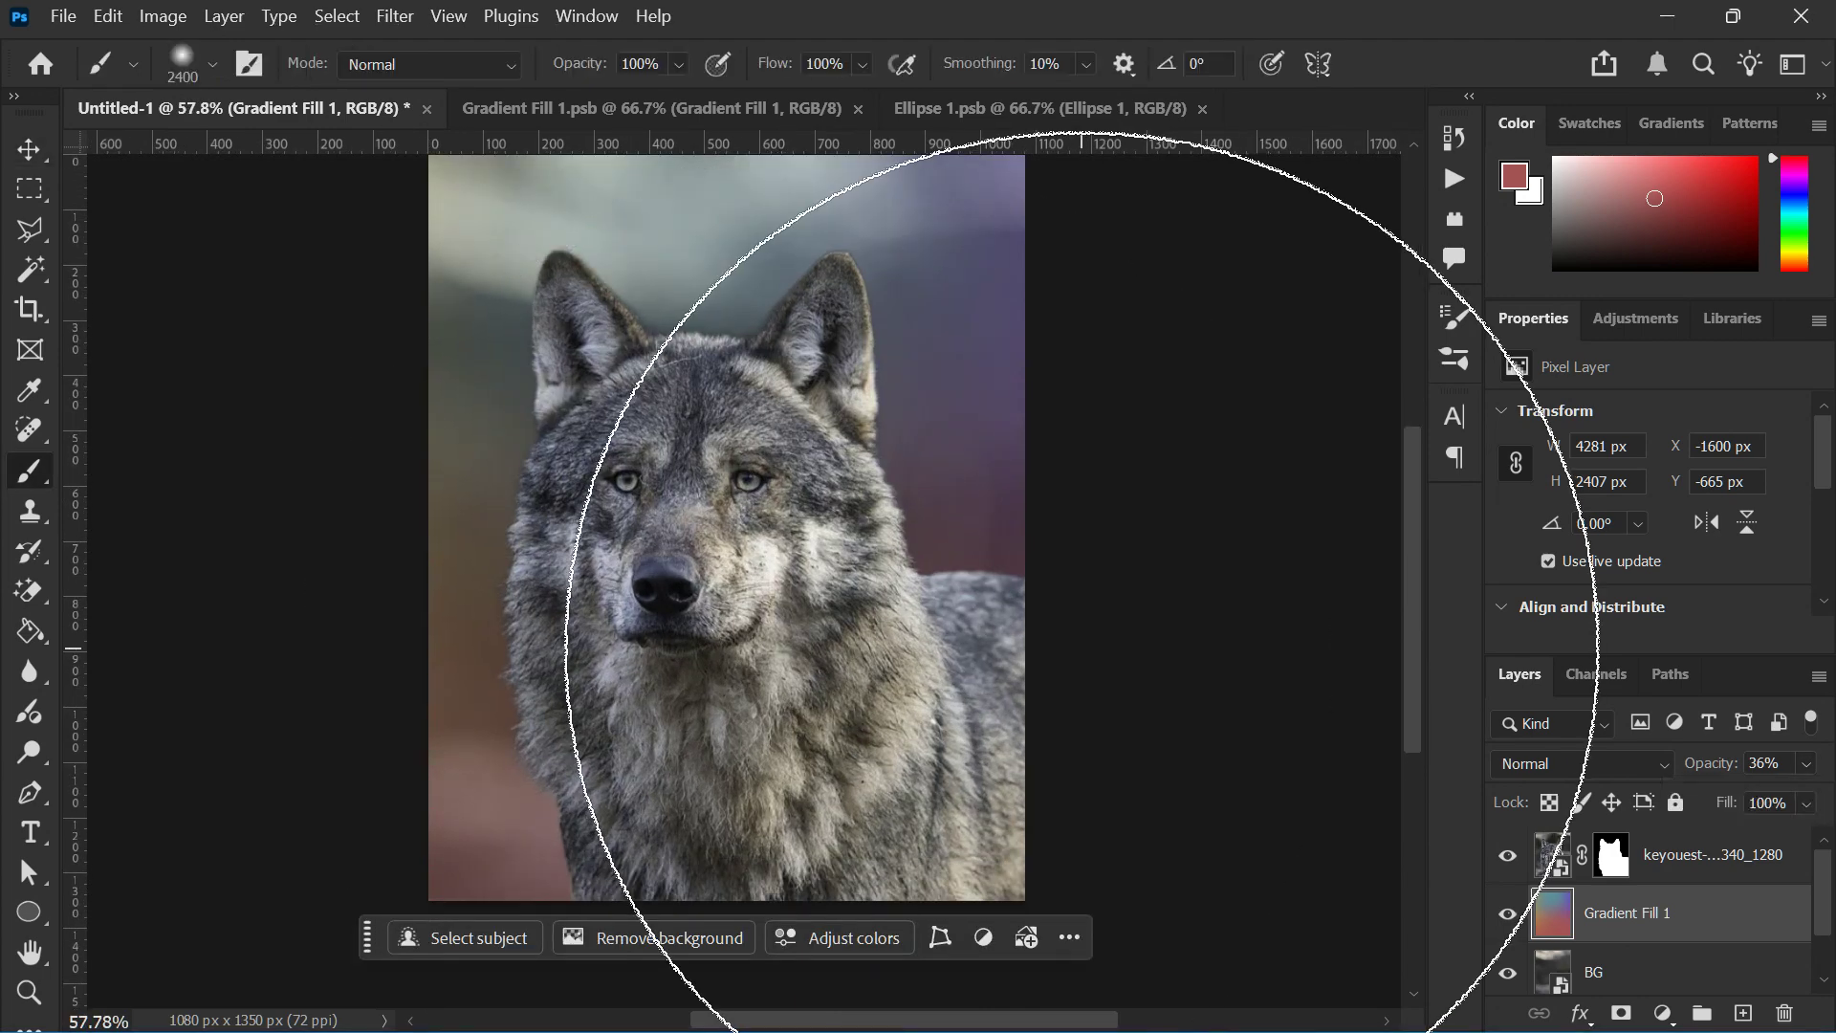
pyautogui.hscroll(-3, 984, 656)
pyautogui.scroll(-1, 998, 669)
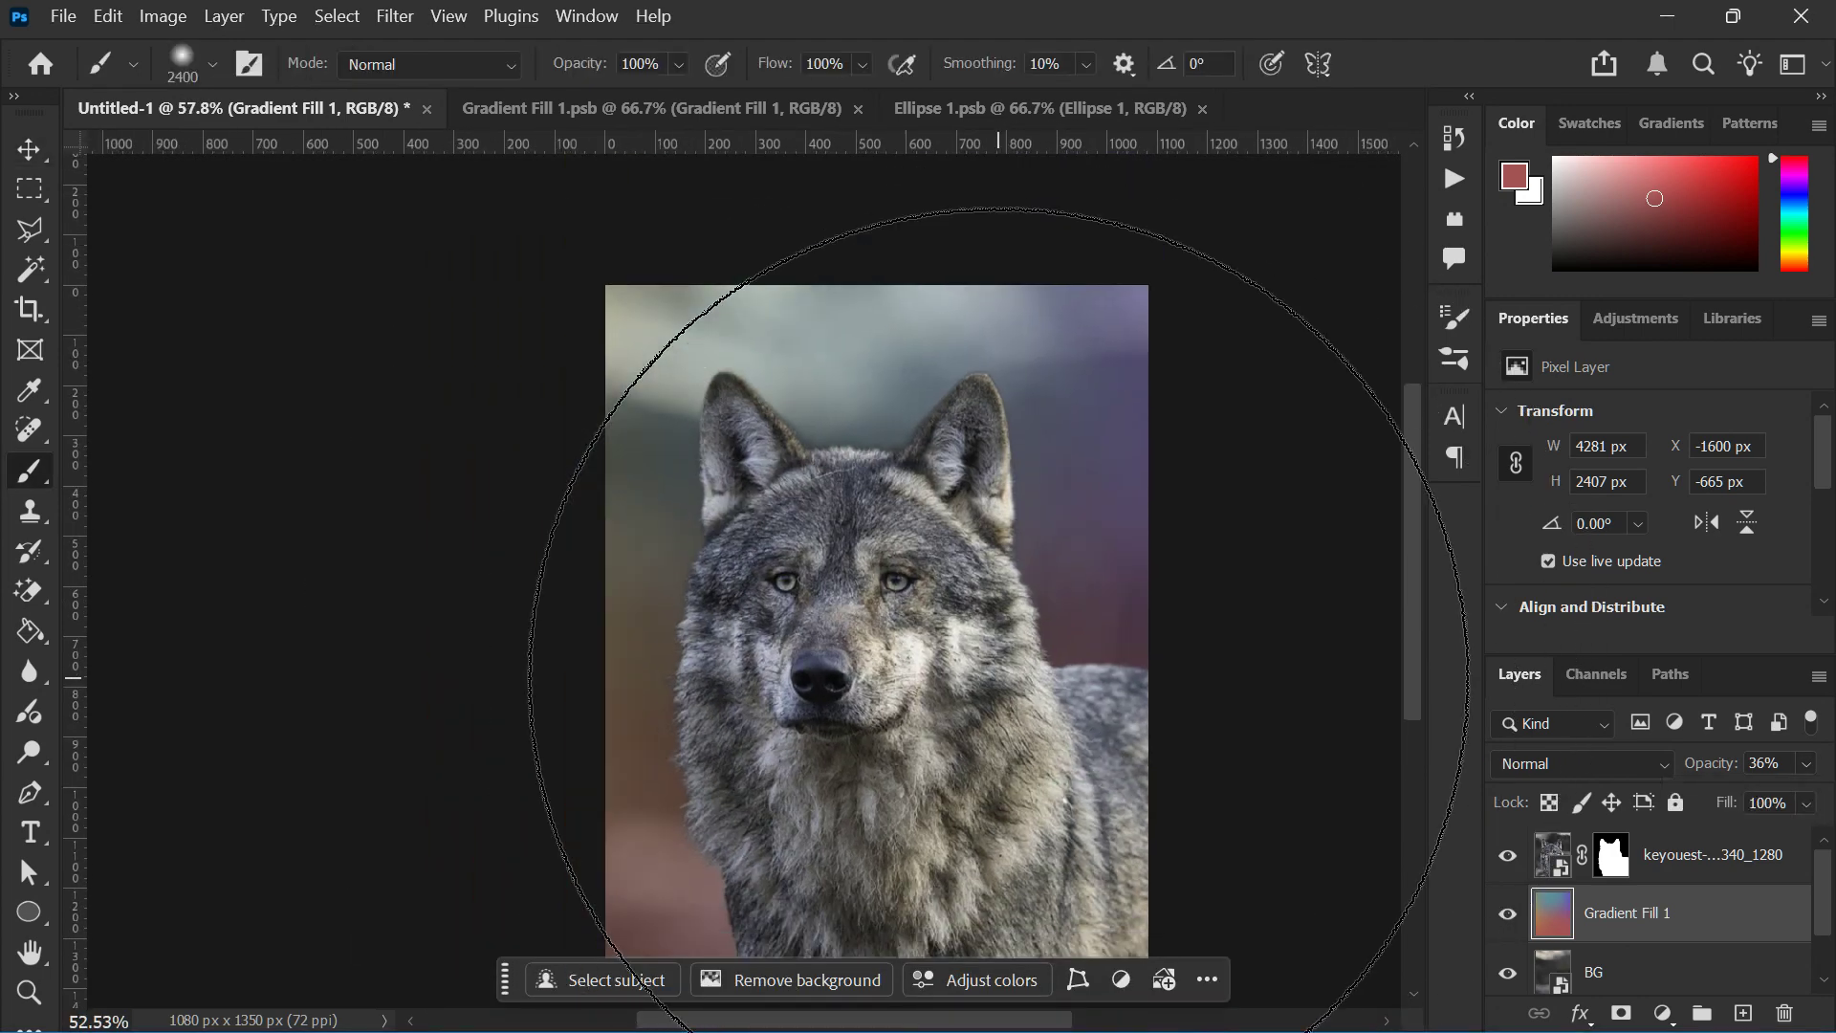
pyautogui.scroll(-1, 999, 670)
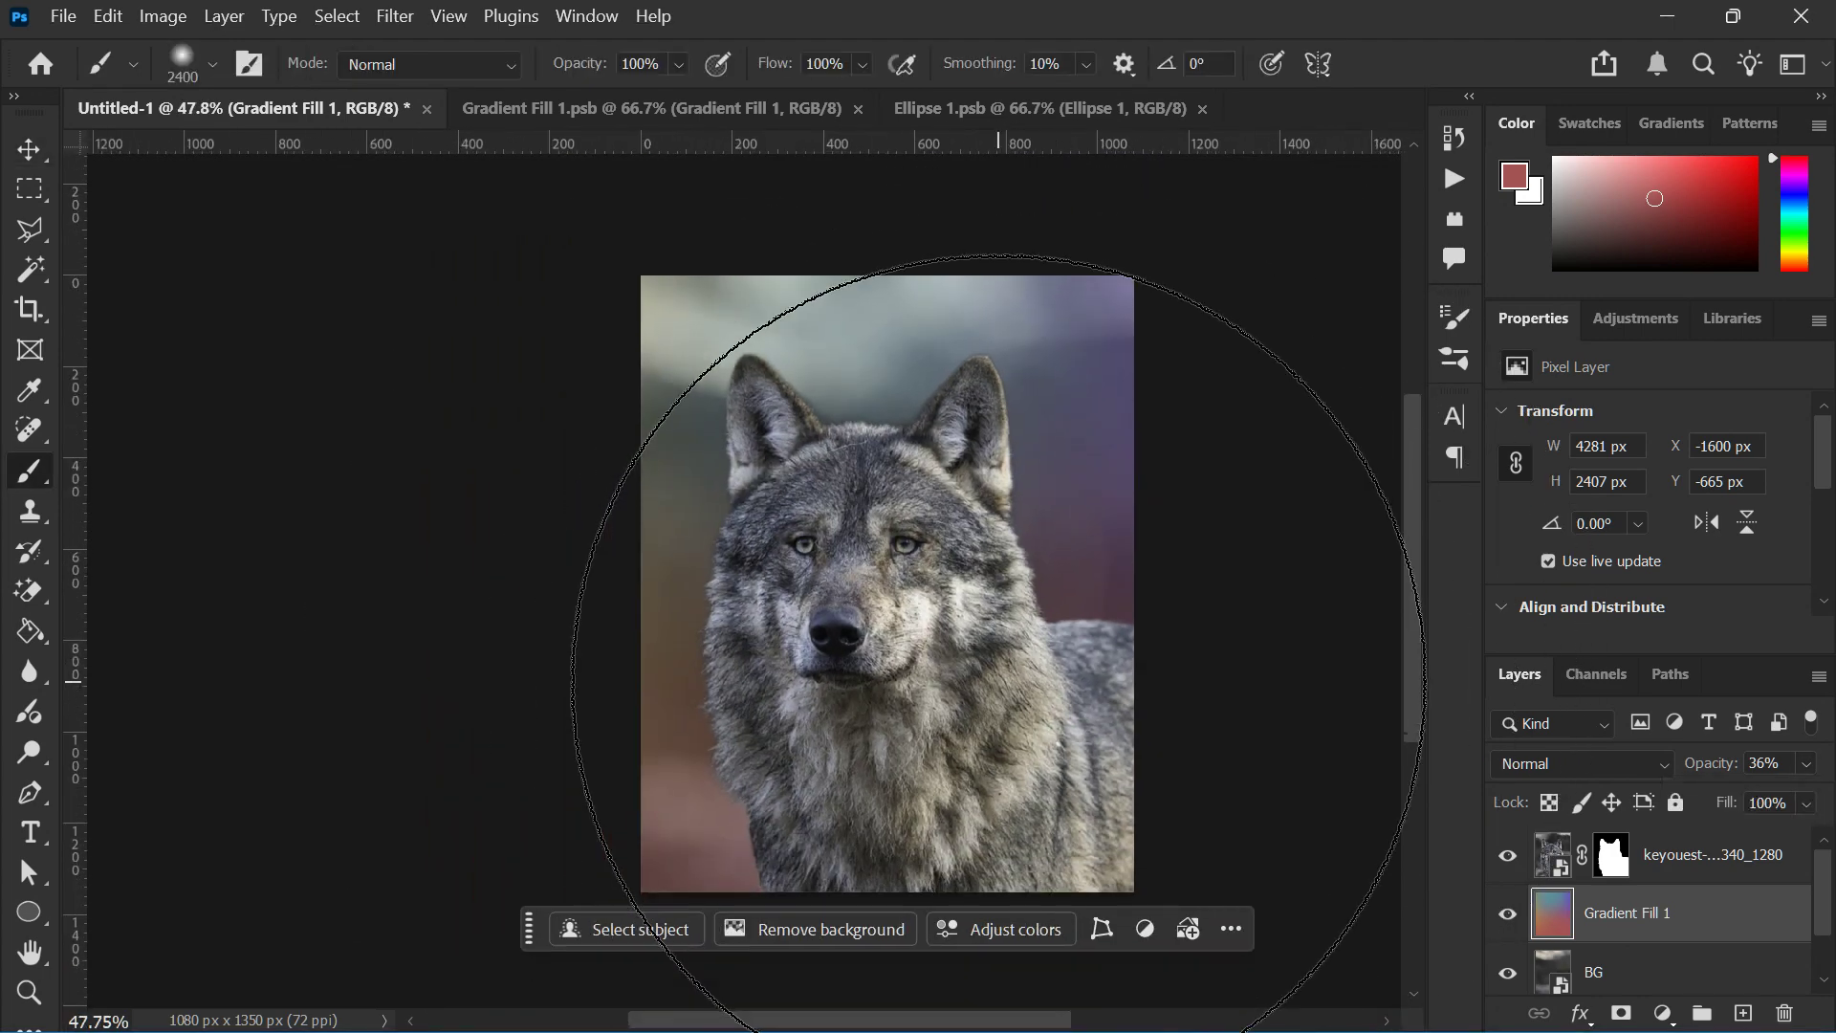
# Select the wolf layer and add the text "WOLF" across the wolf's forehead, starting near the canvas's left edge
pyautogui.click(1565, 870)
pyautogui.scroll(-2, 1182, 764)
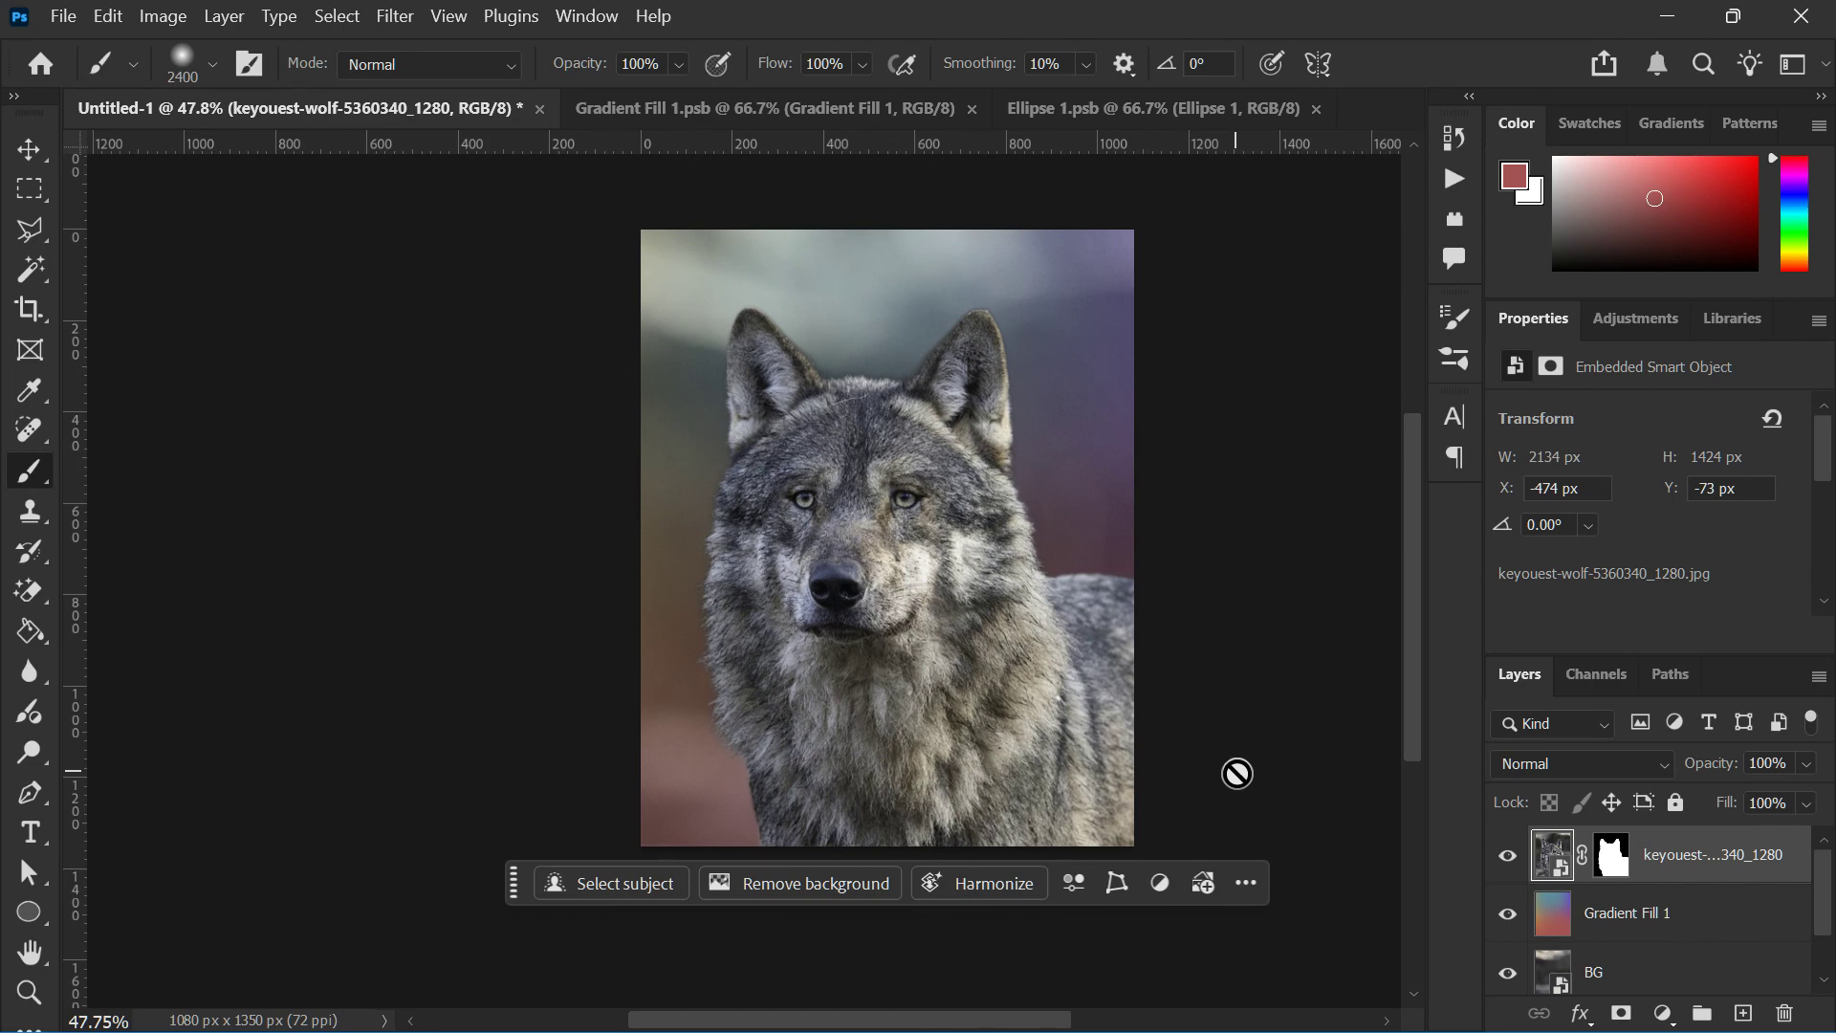
pyautogui.scroll(-1, 1673, 904)
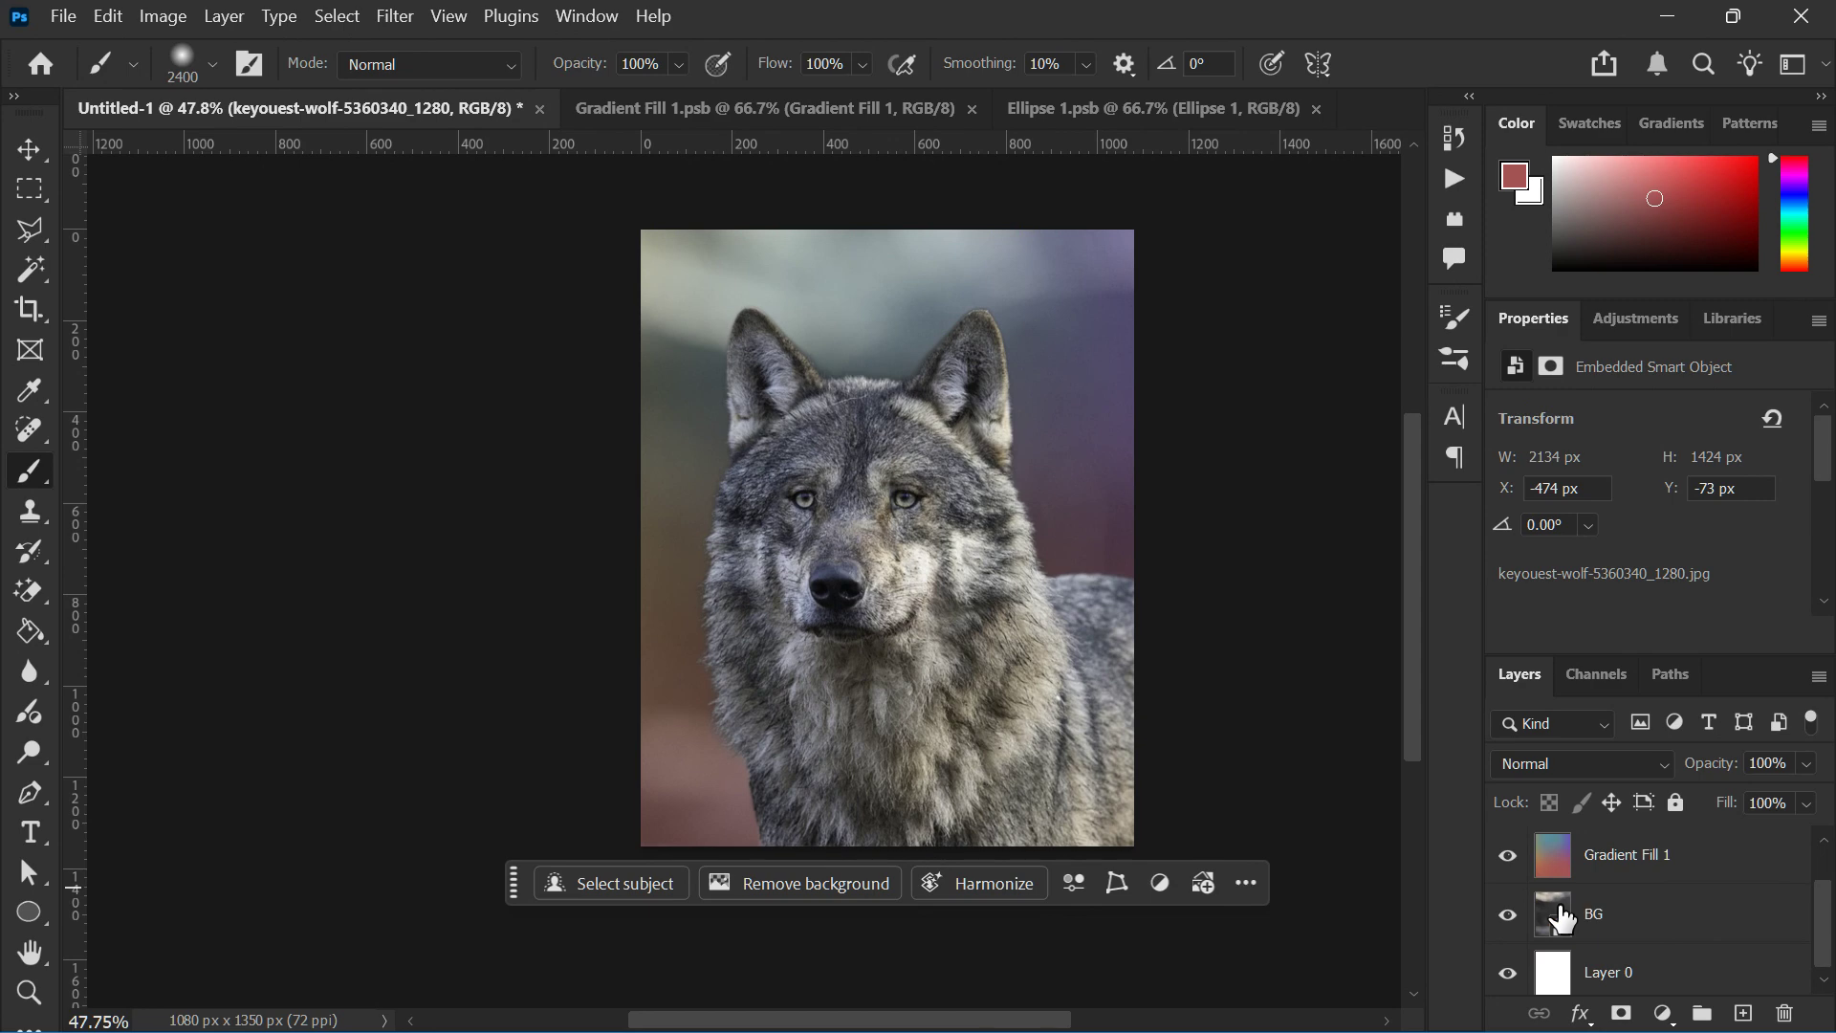
pyautogui.press('v')
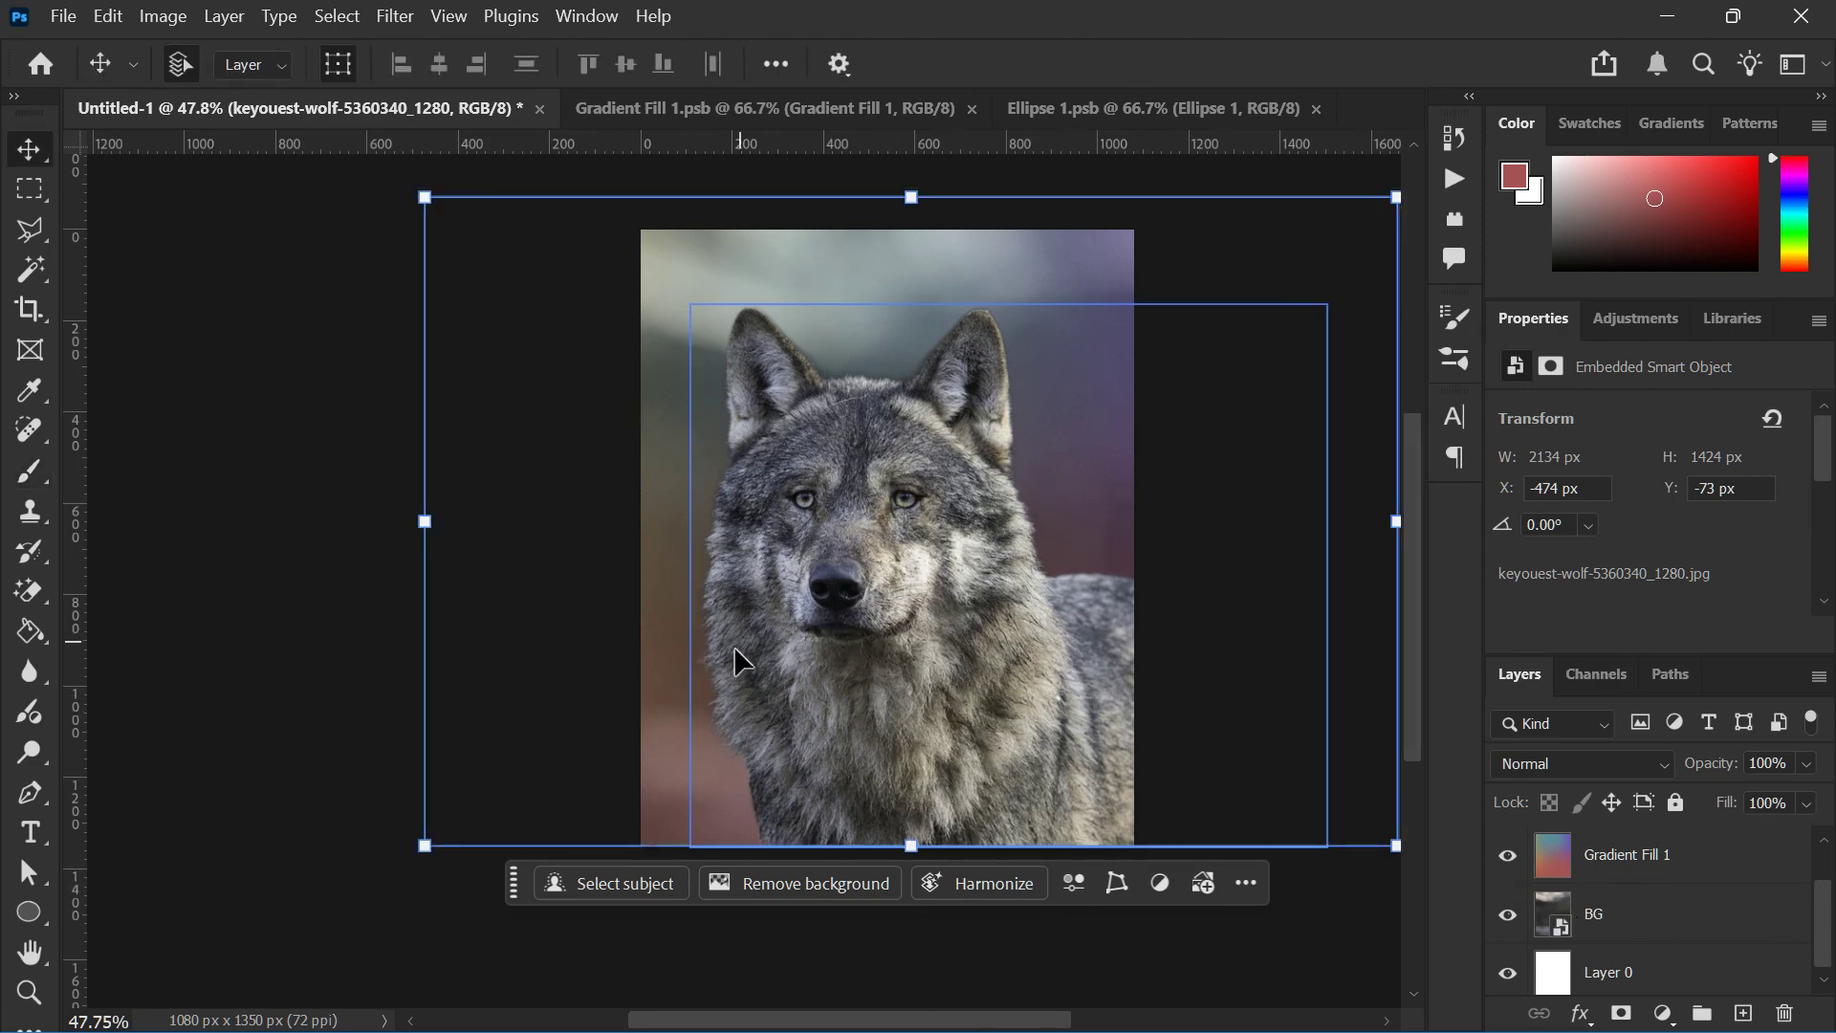
pyautogui.press('t')
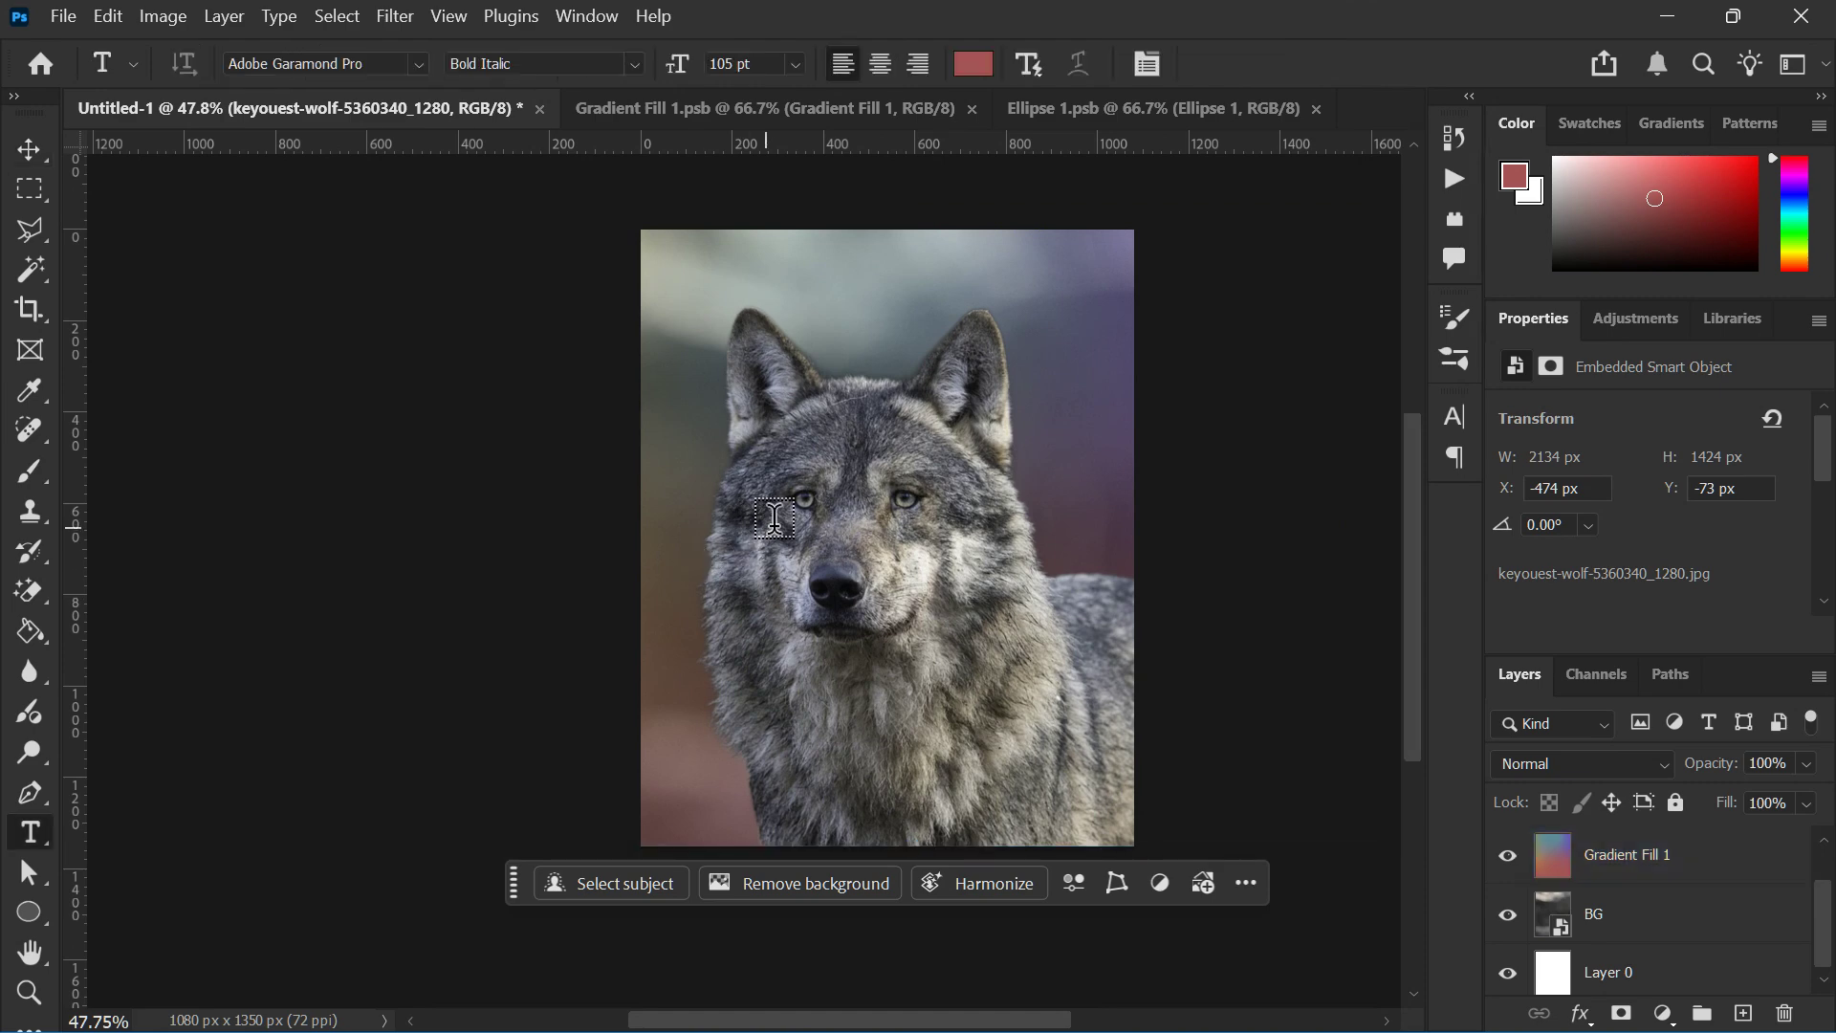
pyautogui.click(678, 413)
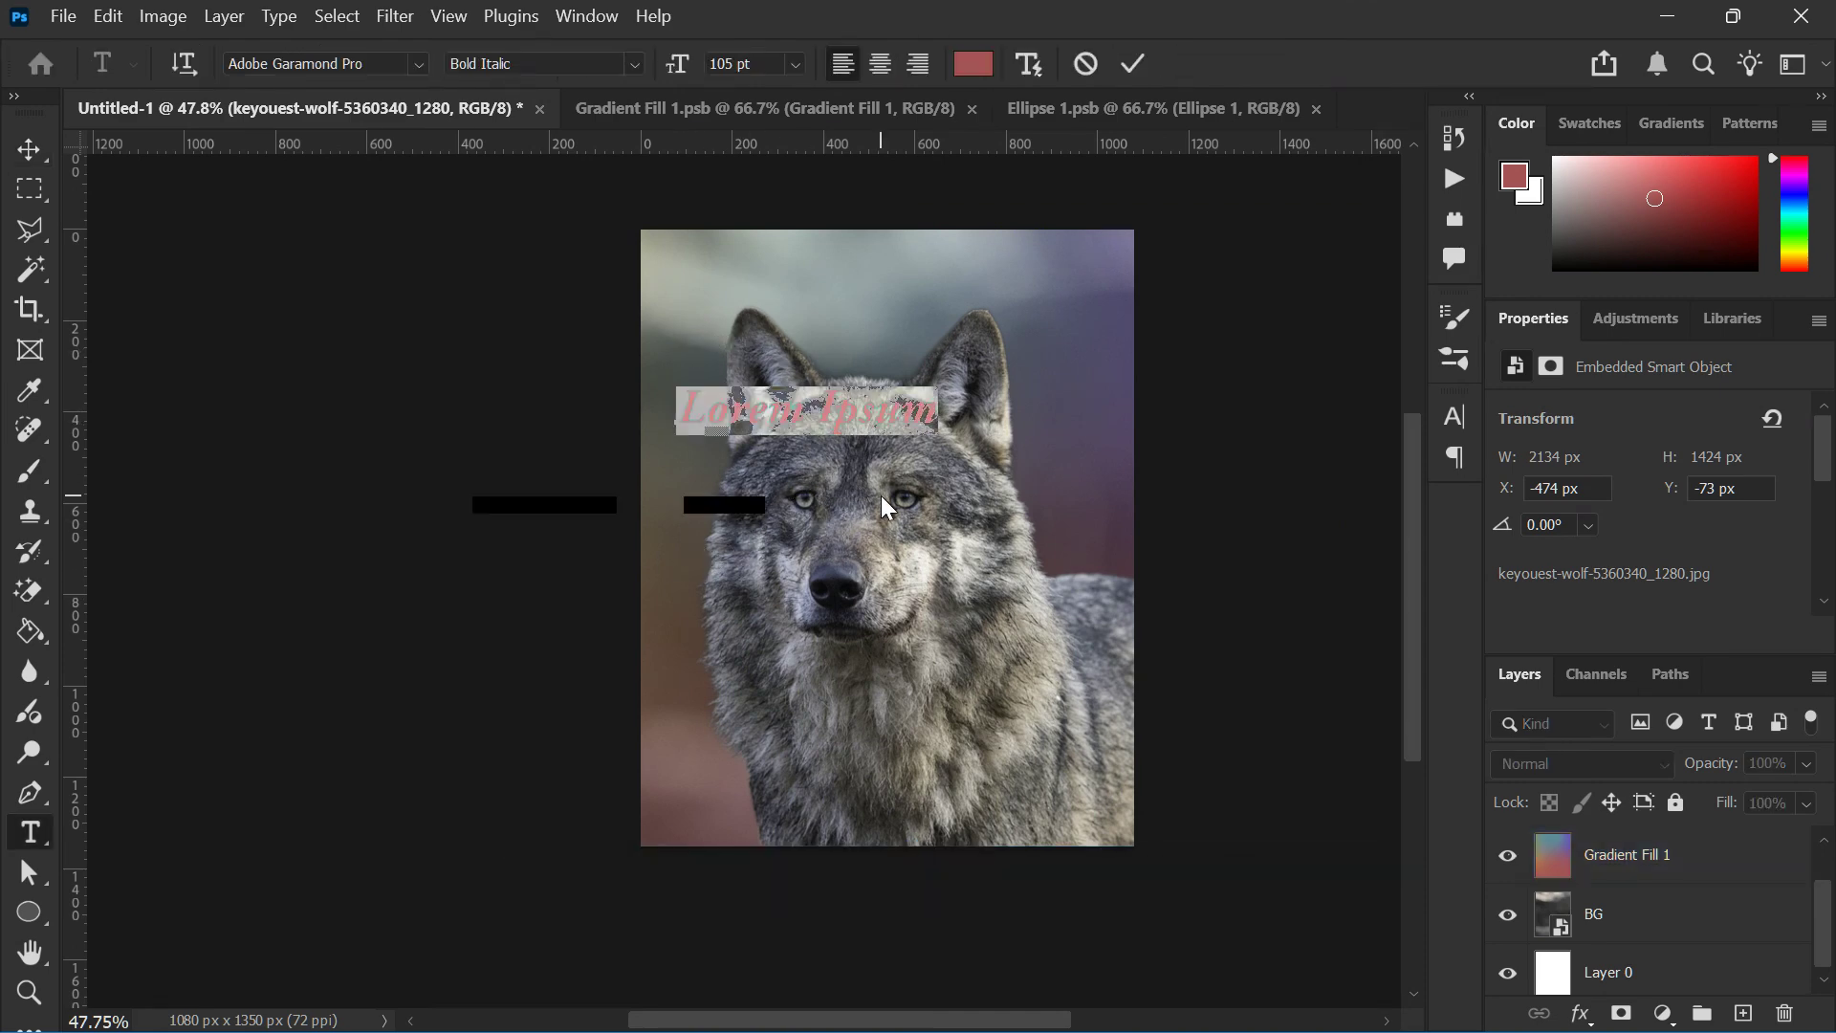
pyautogui.write('WOLF')
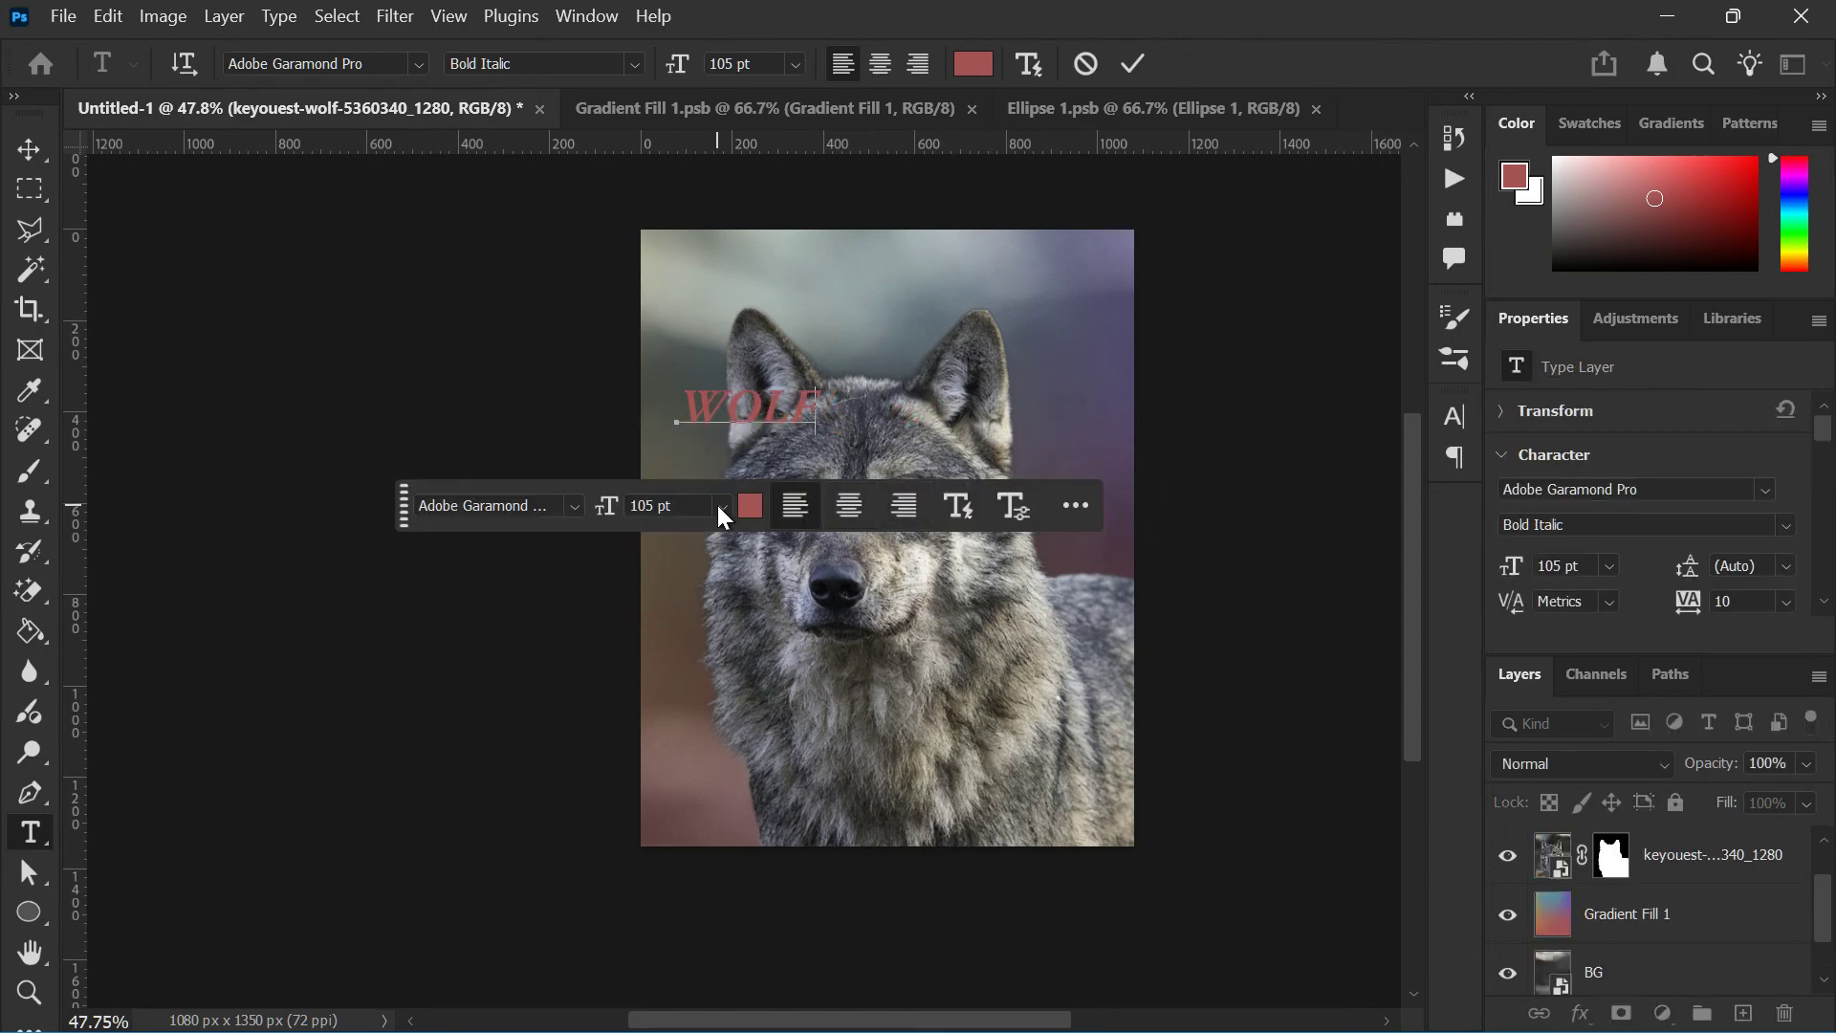
# Change the "WOLF" text color to white (#ffffff)
pyautogui.click(748, 506)
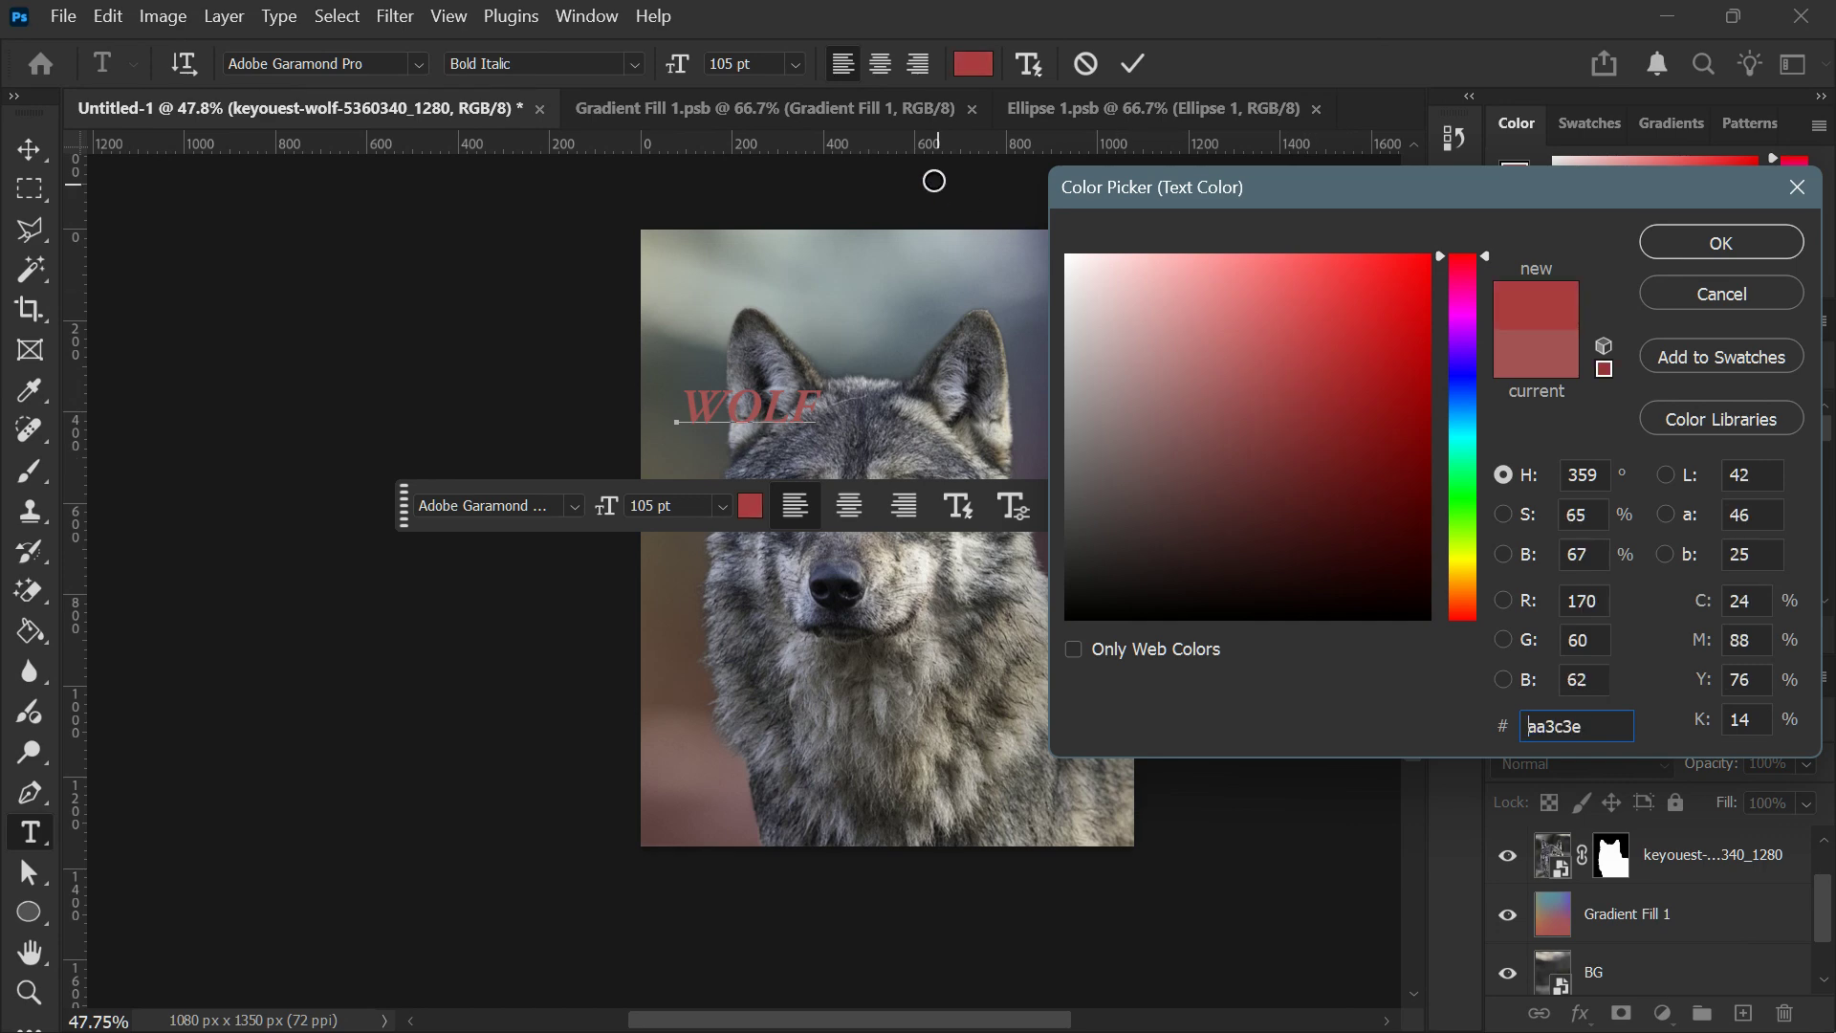
pyautogui.write('ffffff')
pyautogui.click(1685, 239)
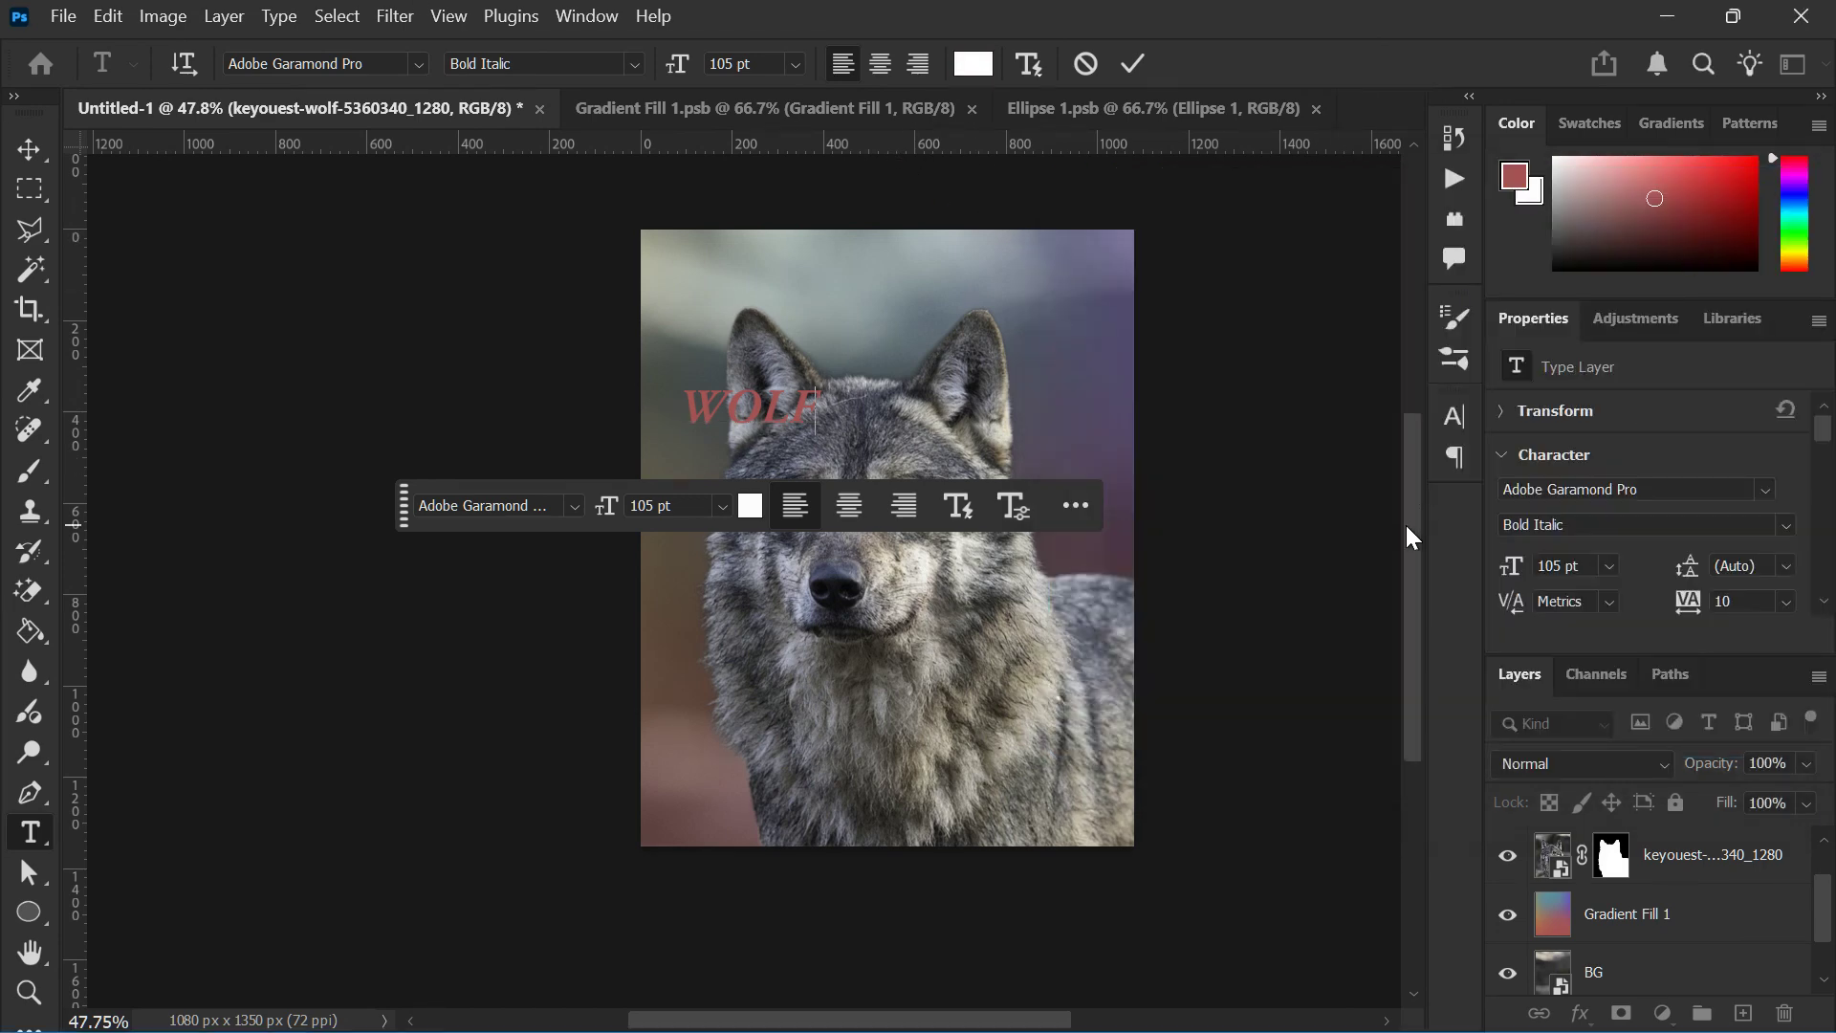
pyautogui.click(740, 397)
pyautogui.doubleClick(740, 396)
pyautogui.click(749, 506)
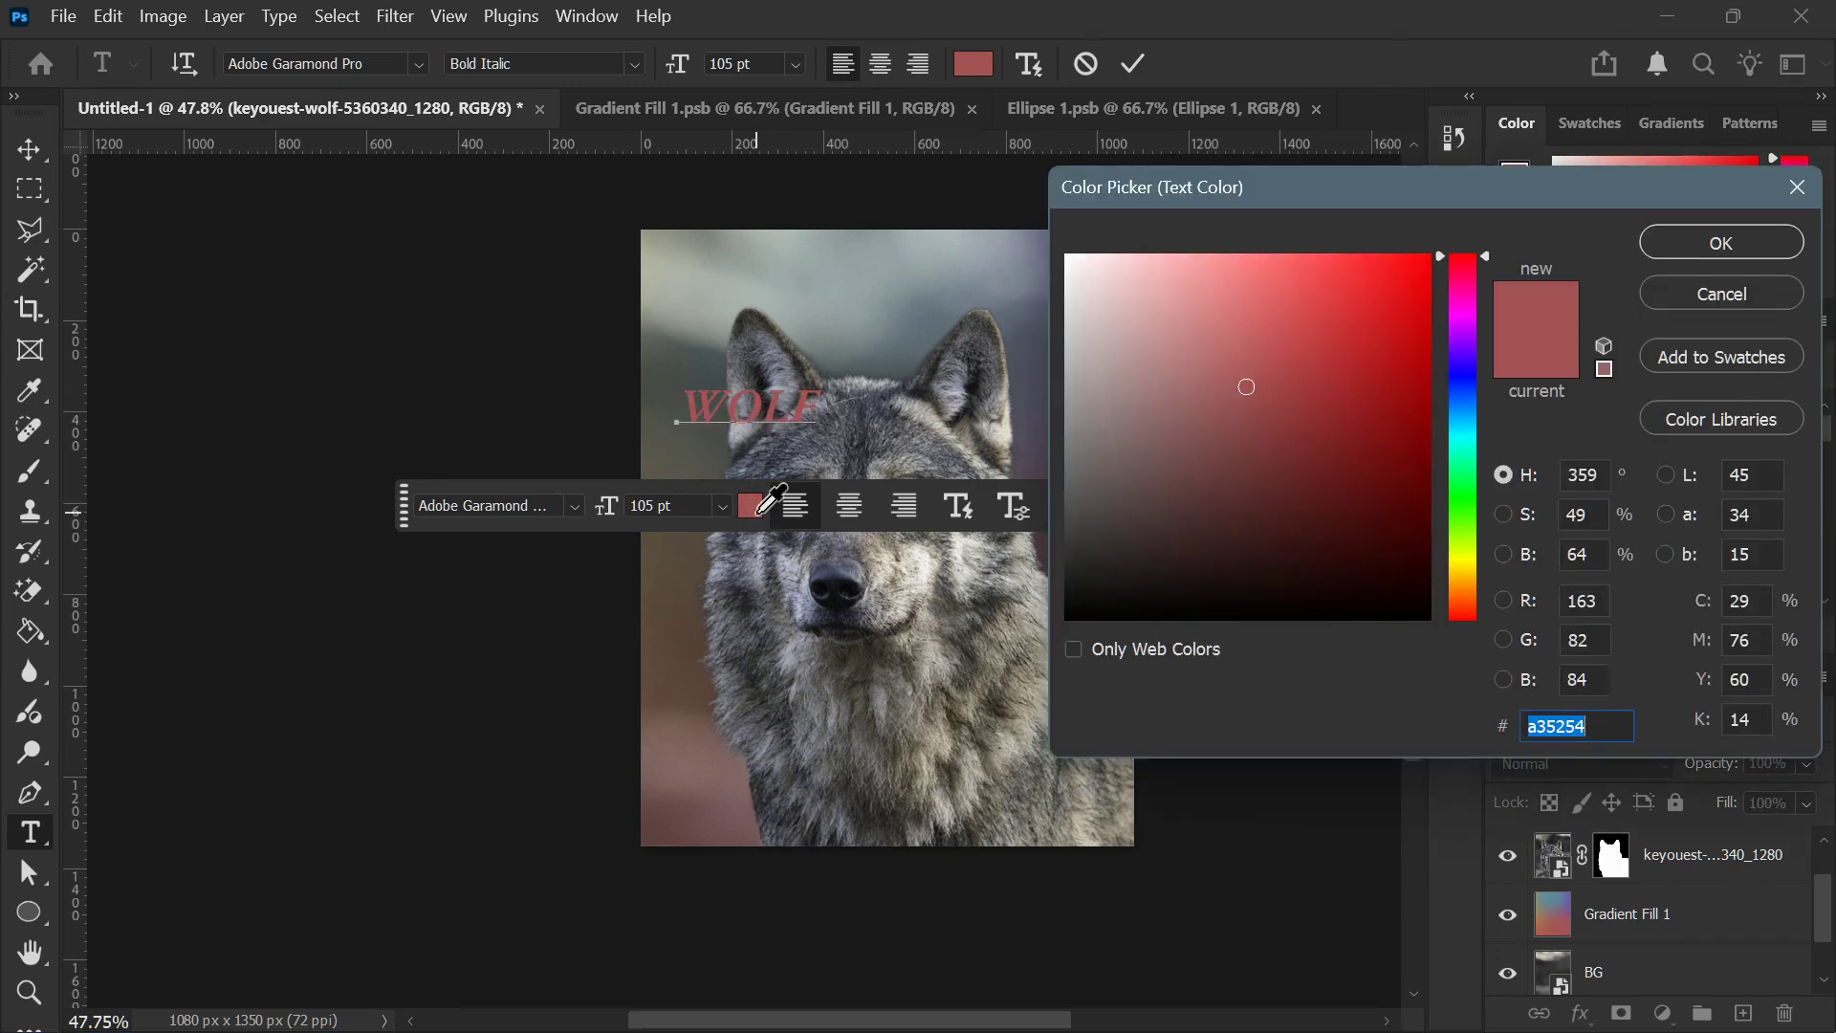
pyautogui.click(1068, 256)
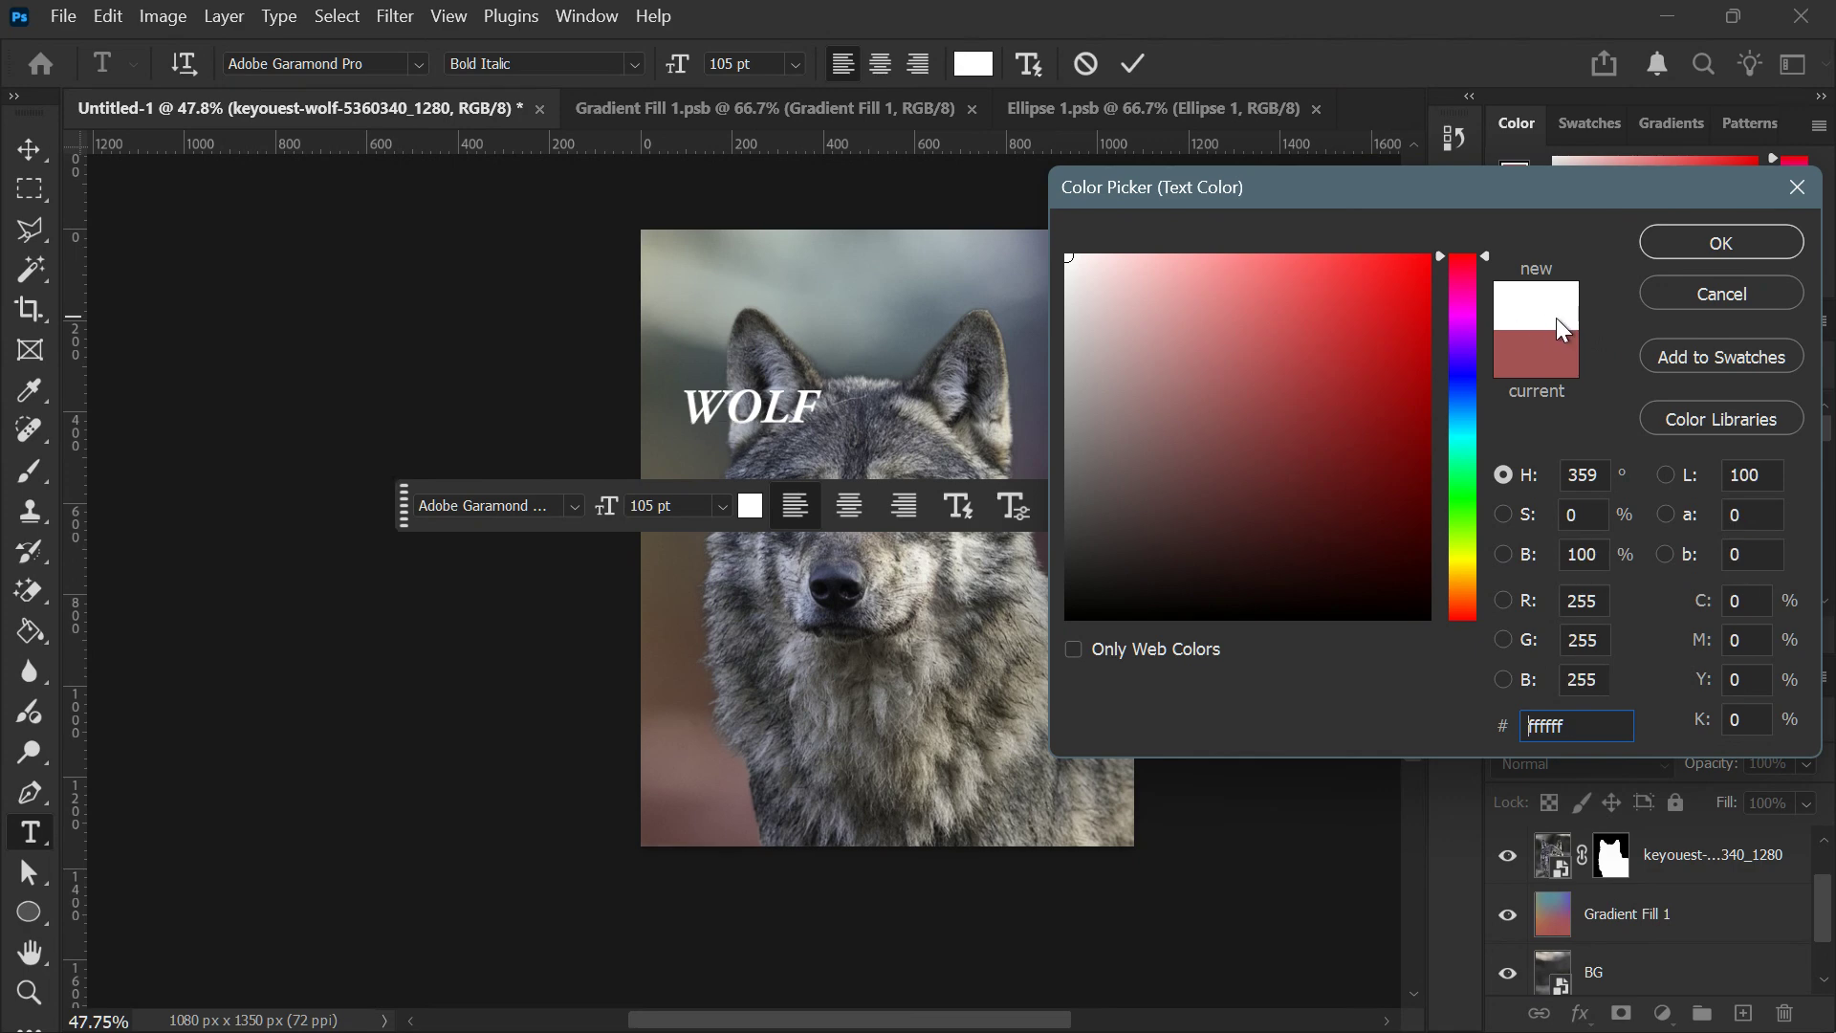
pyautogui.click(1720, 243)
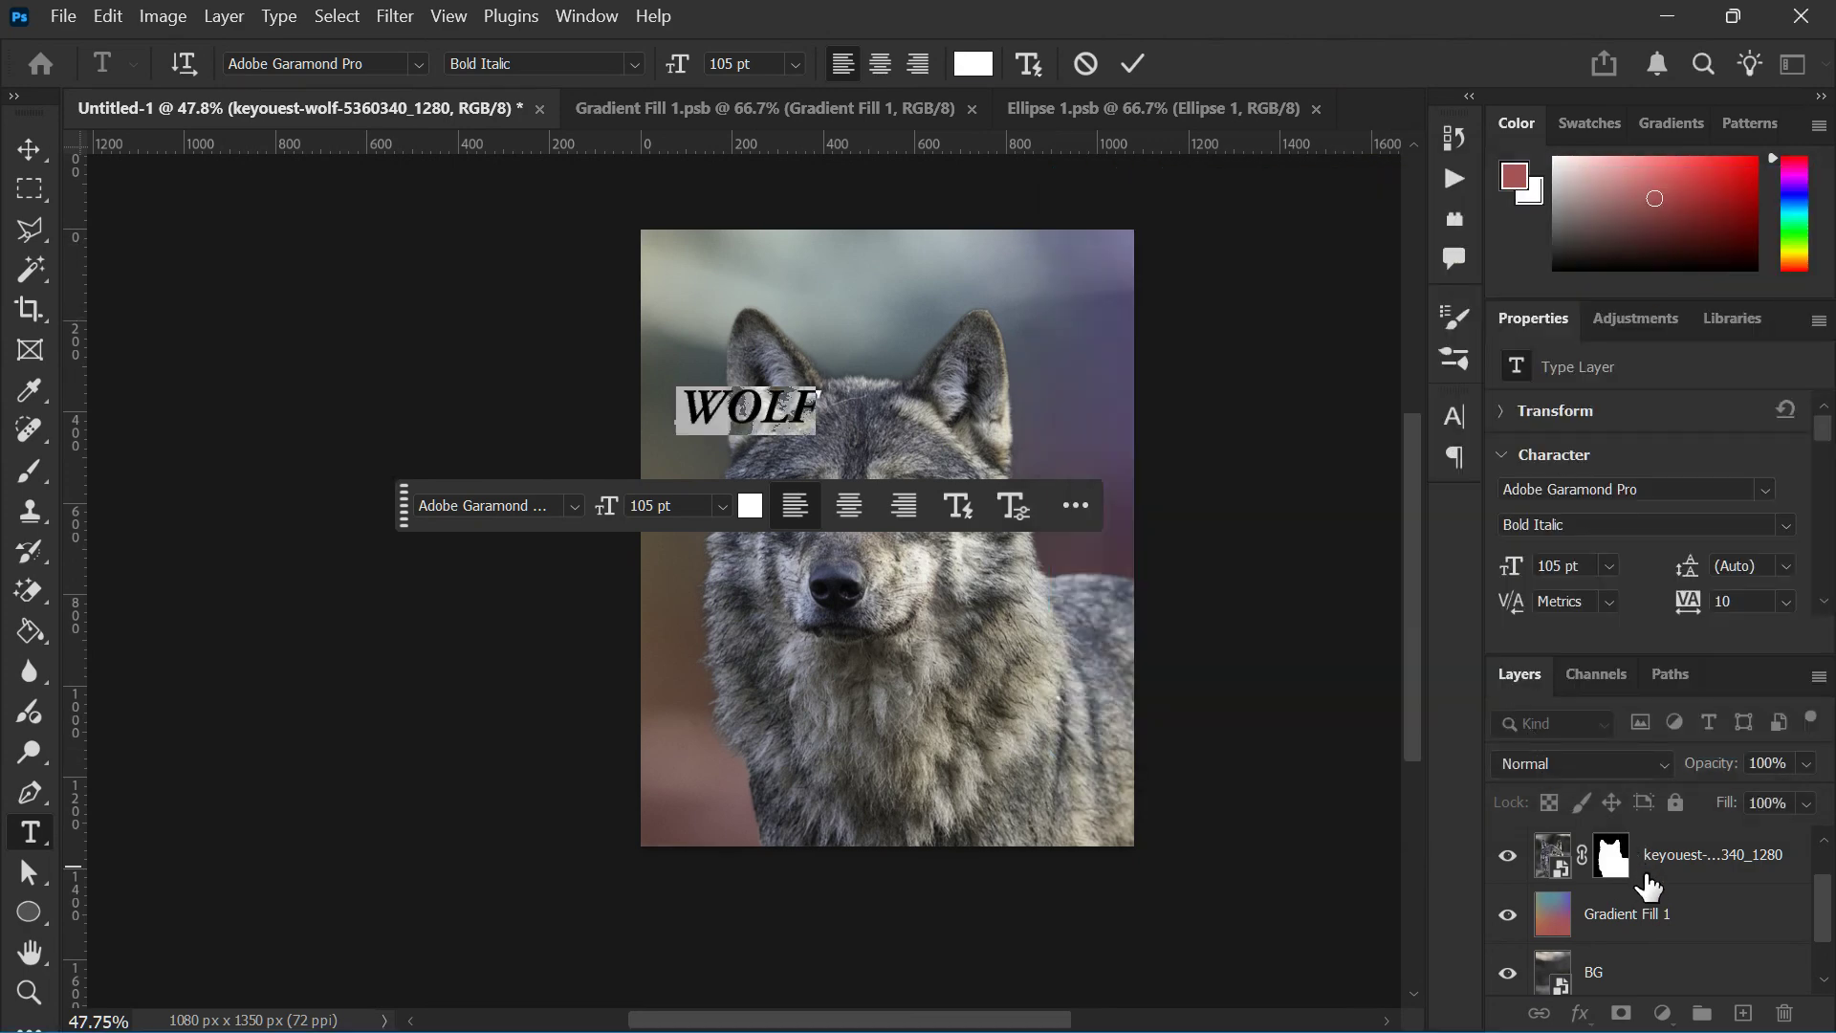
# Place the WOLF layer beneath the wolf layer and shift the text up to the wolf's ear tips
pyautogui.scroll(1, 1672, 904)
pyautogui.moveTo(1685, 876); pyautogui.dragTo(1692, 921)
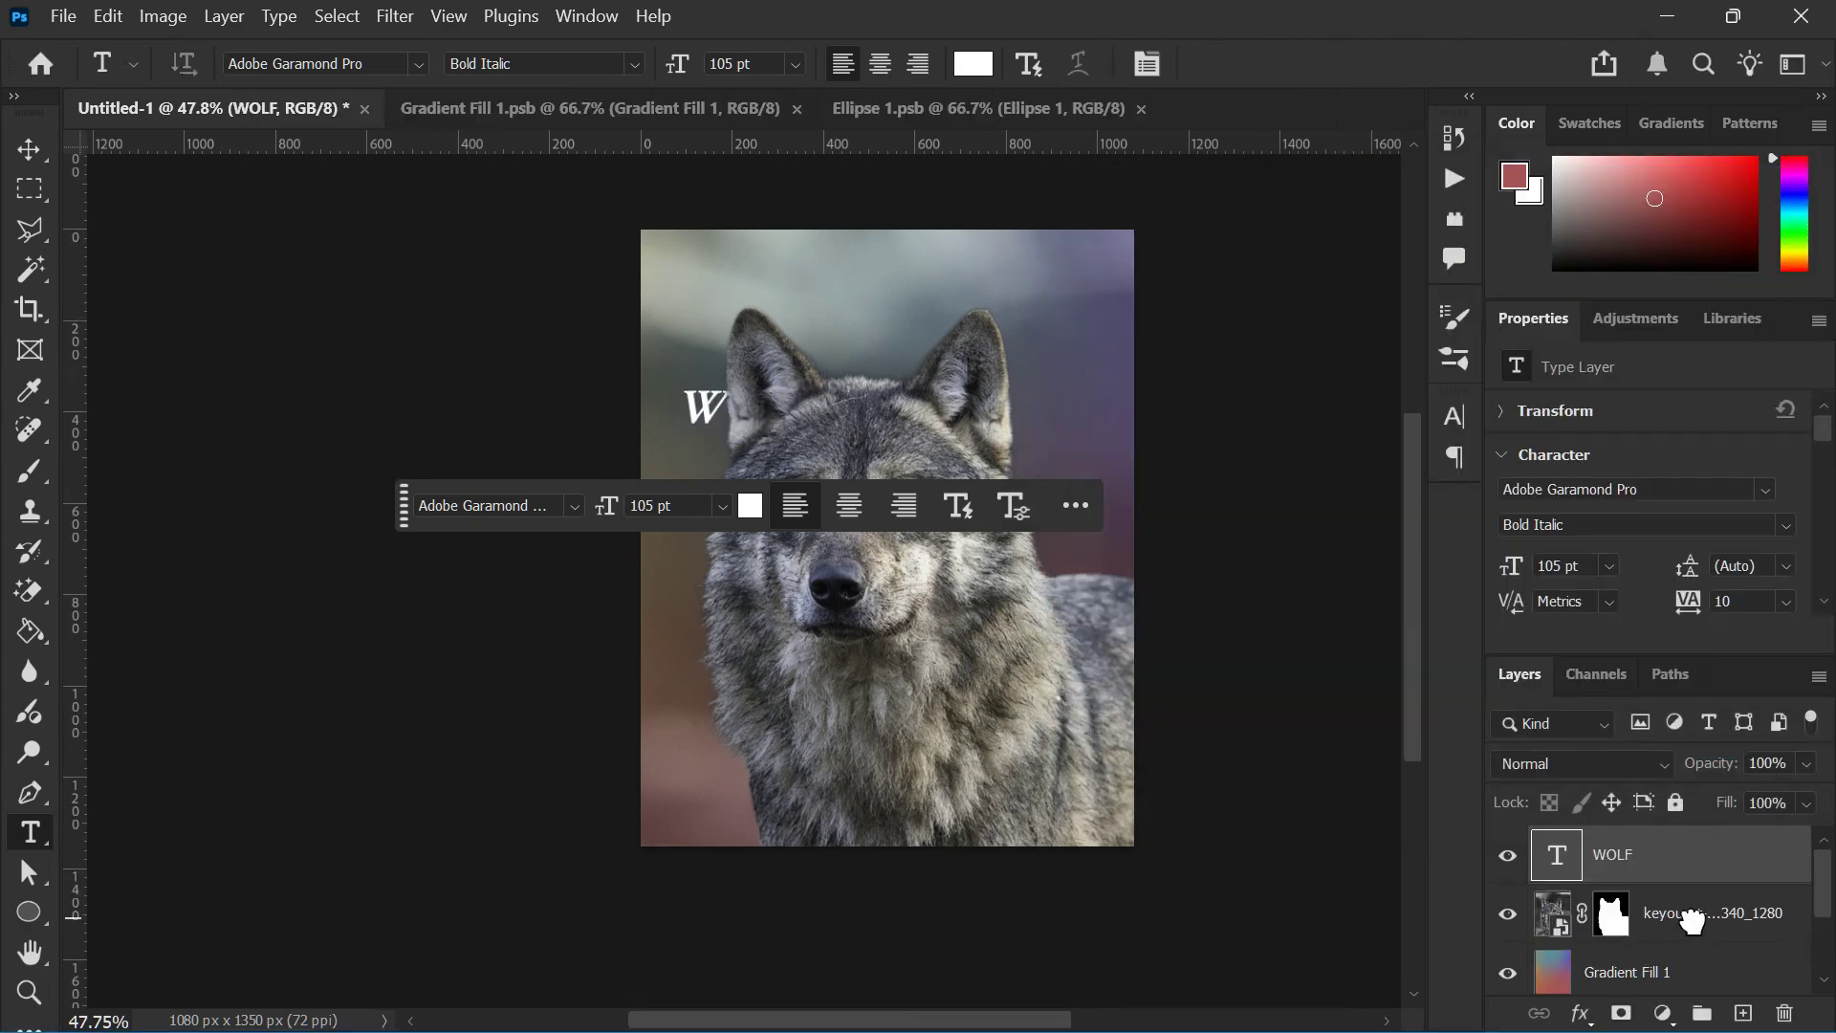
pyautogui.hotkey('ctrl', 't')
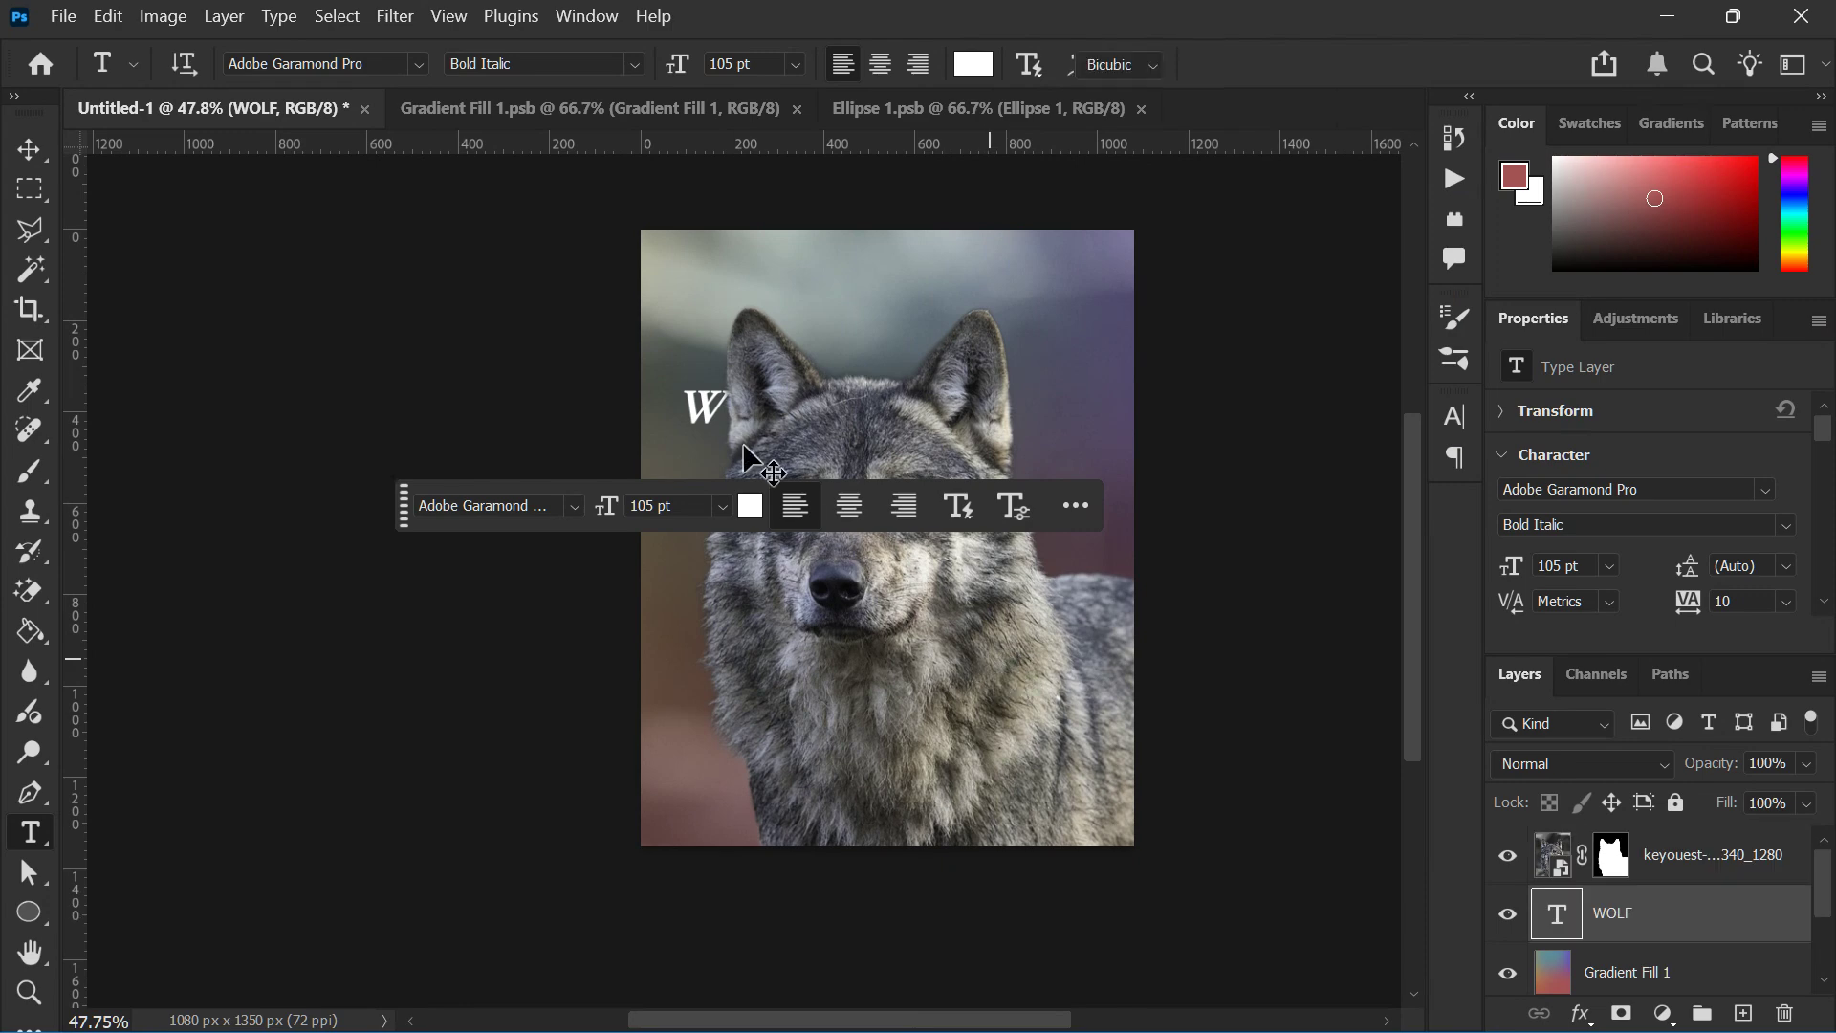
pyautogui.moveTo(698, 427); pyautogui.dragTo(740, 338)
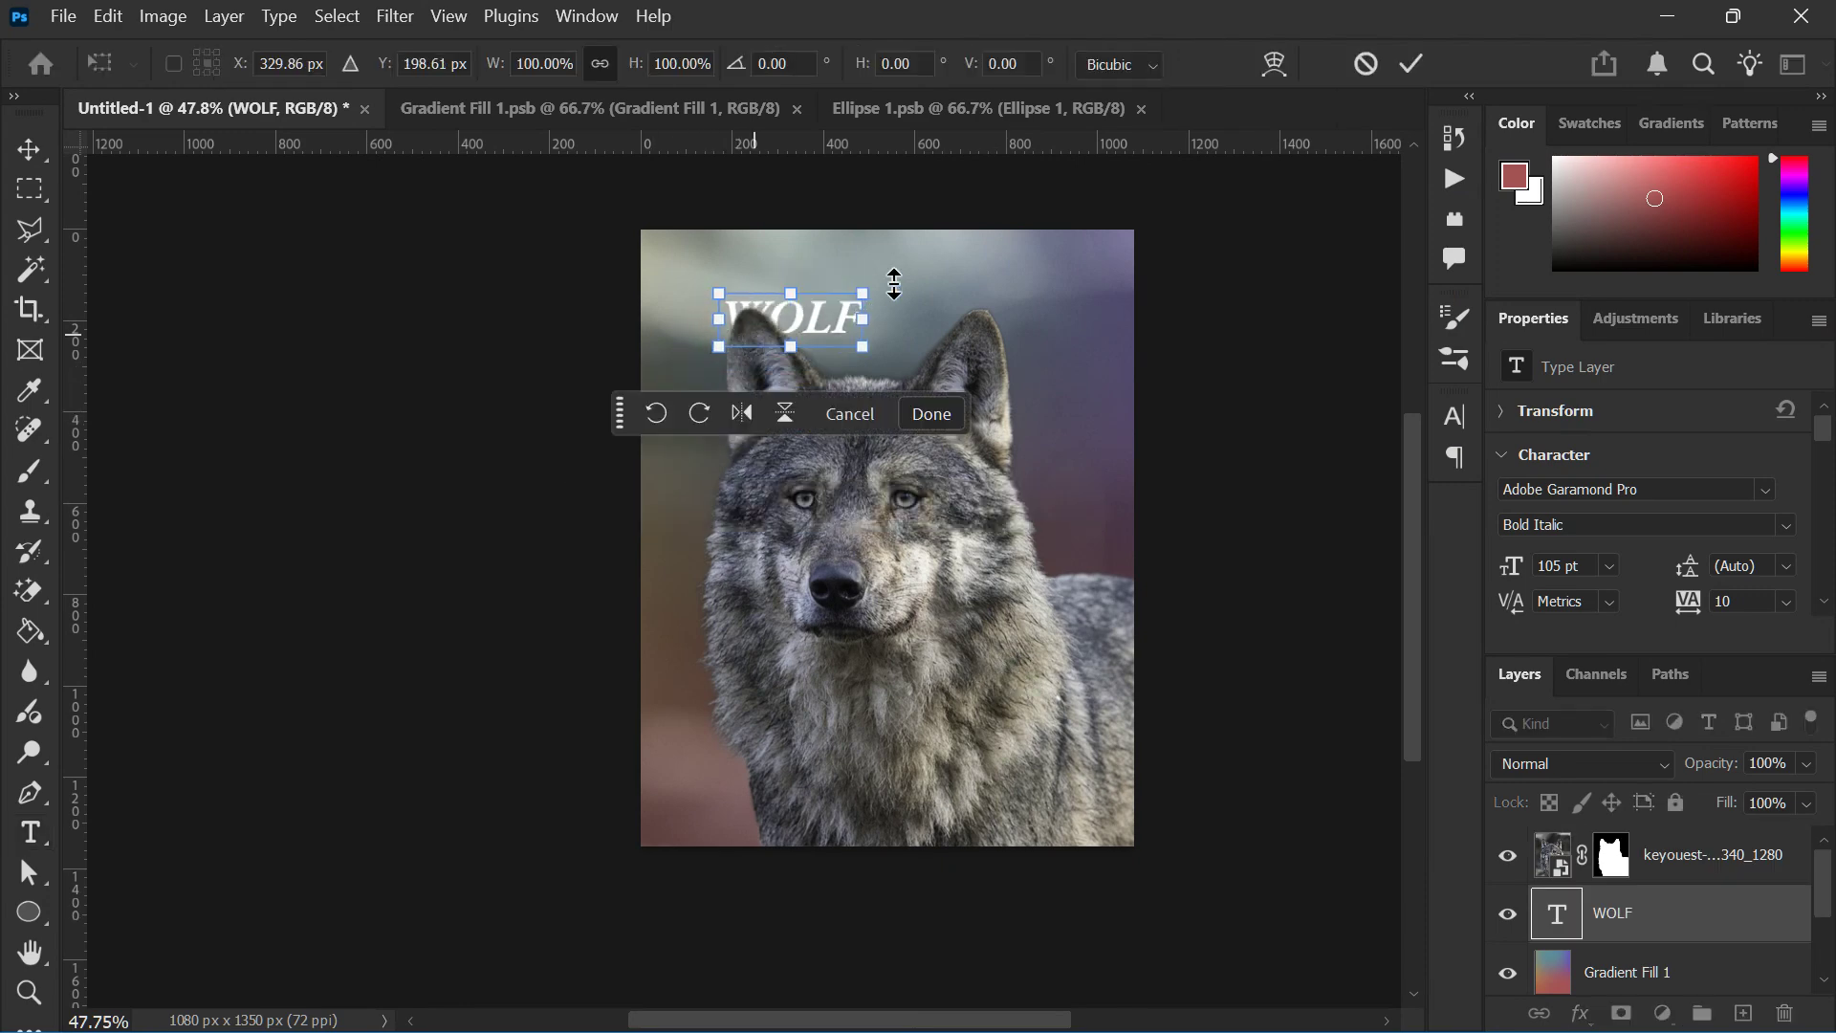
# Scale the "WOLF" text to about 342% and center it along the canvas's upper edge, spanning nearly the full width
pyautogui.moveTo(865, 298); pyautogui.dragTo(1114, 193)
pyautogui.moveTo(957, 289); pyautogui.dragTo(933, 337)
pyautogui.moveTo(1086, 377); pyautogui.dragTo(1182, 414)
pyautogui.moveTo(942, 395); pyautogui.dragTo(918, 378)
pyautogui.moveTo(919, 378)
pyautogui.mouseDown()
pyautogui.moveTo(905, 365)
pyautogui.moveTo(920, 385)
pyautogui.mouseUp()
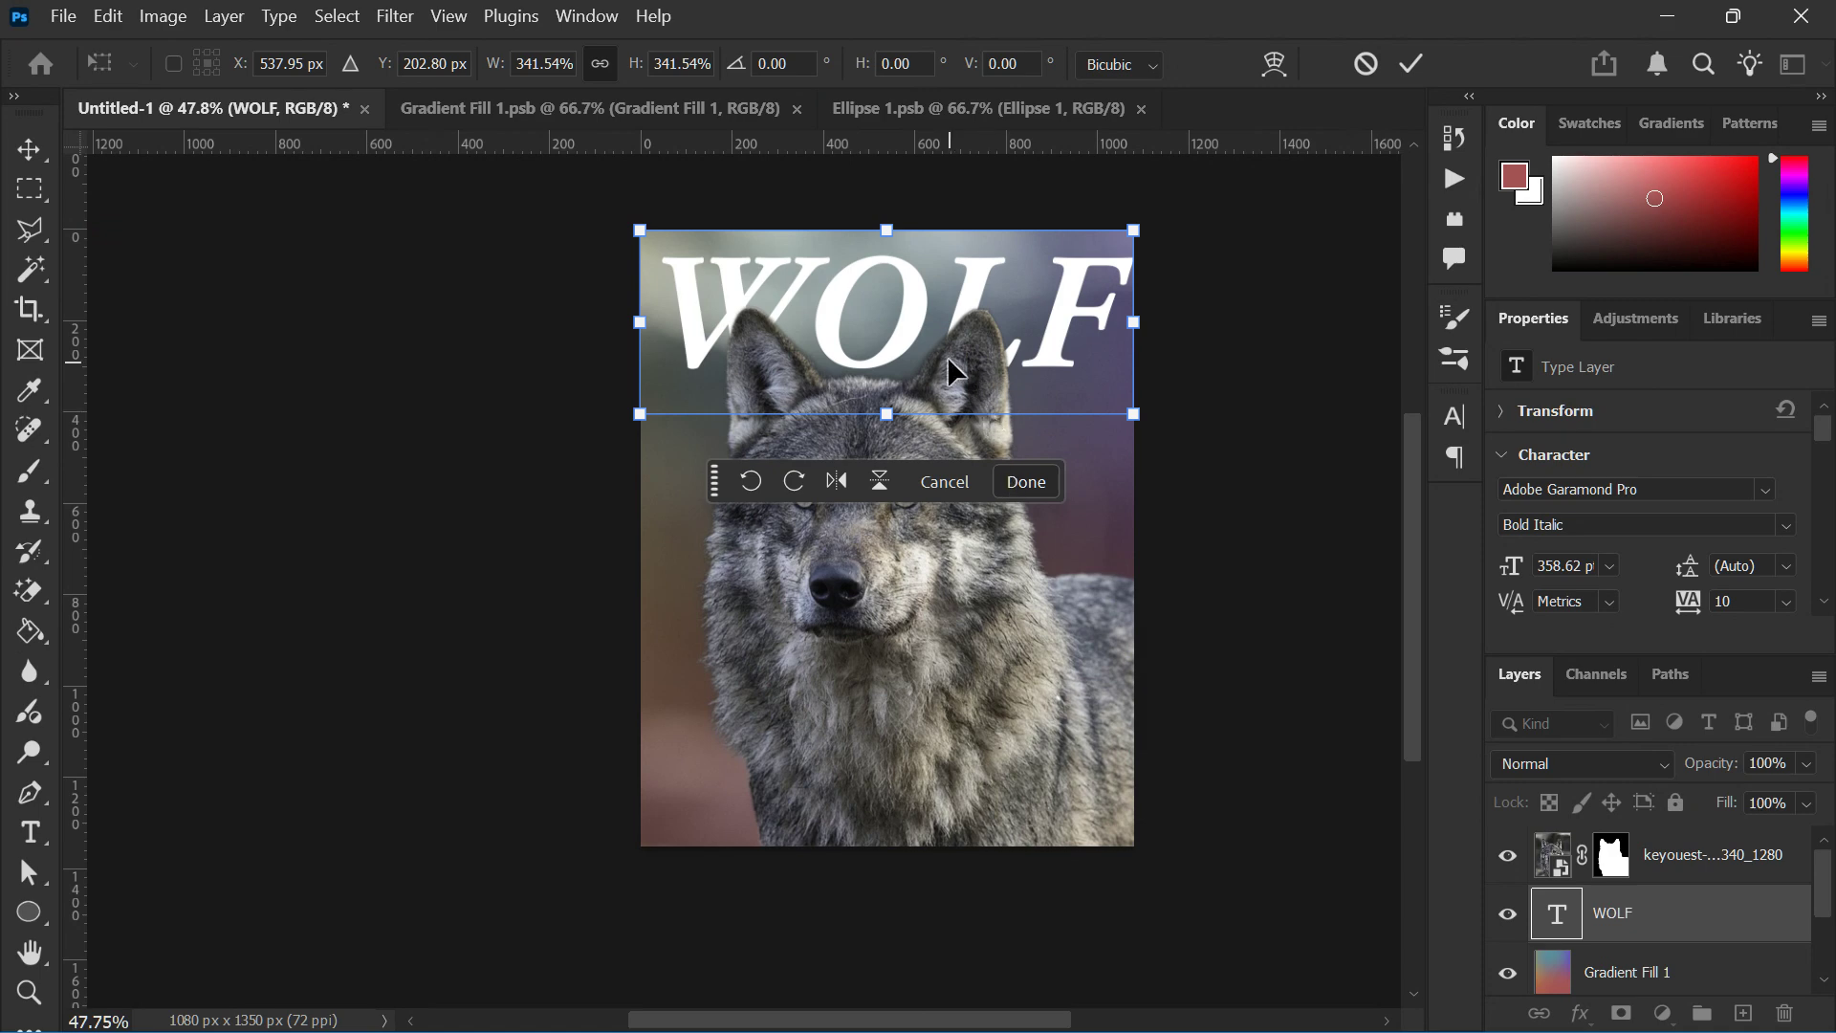
pyautogui.moveTo(944, 352); pyautogui.dragTo(940, 354)
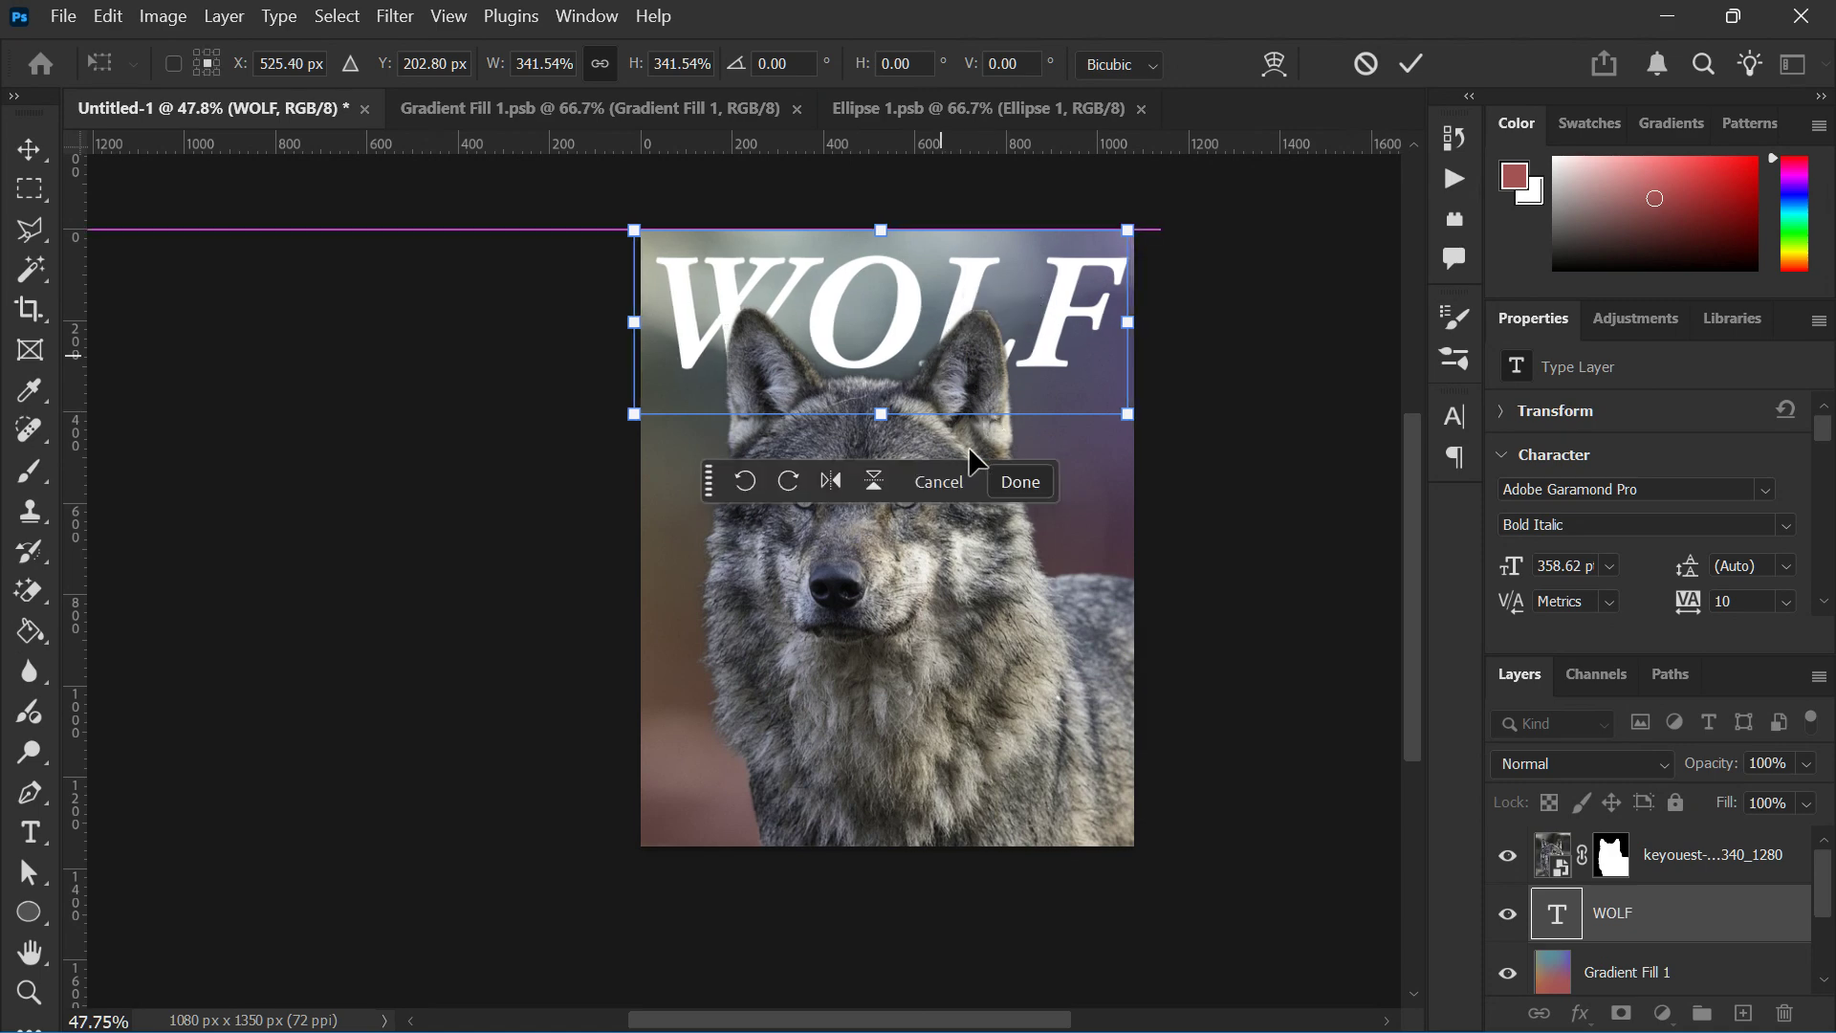
pyautogui.click(1018, 481)
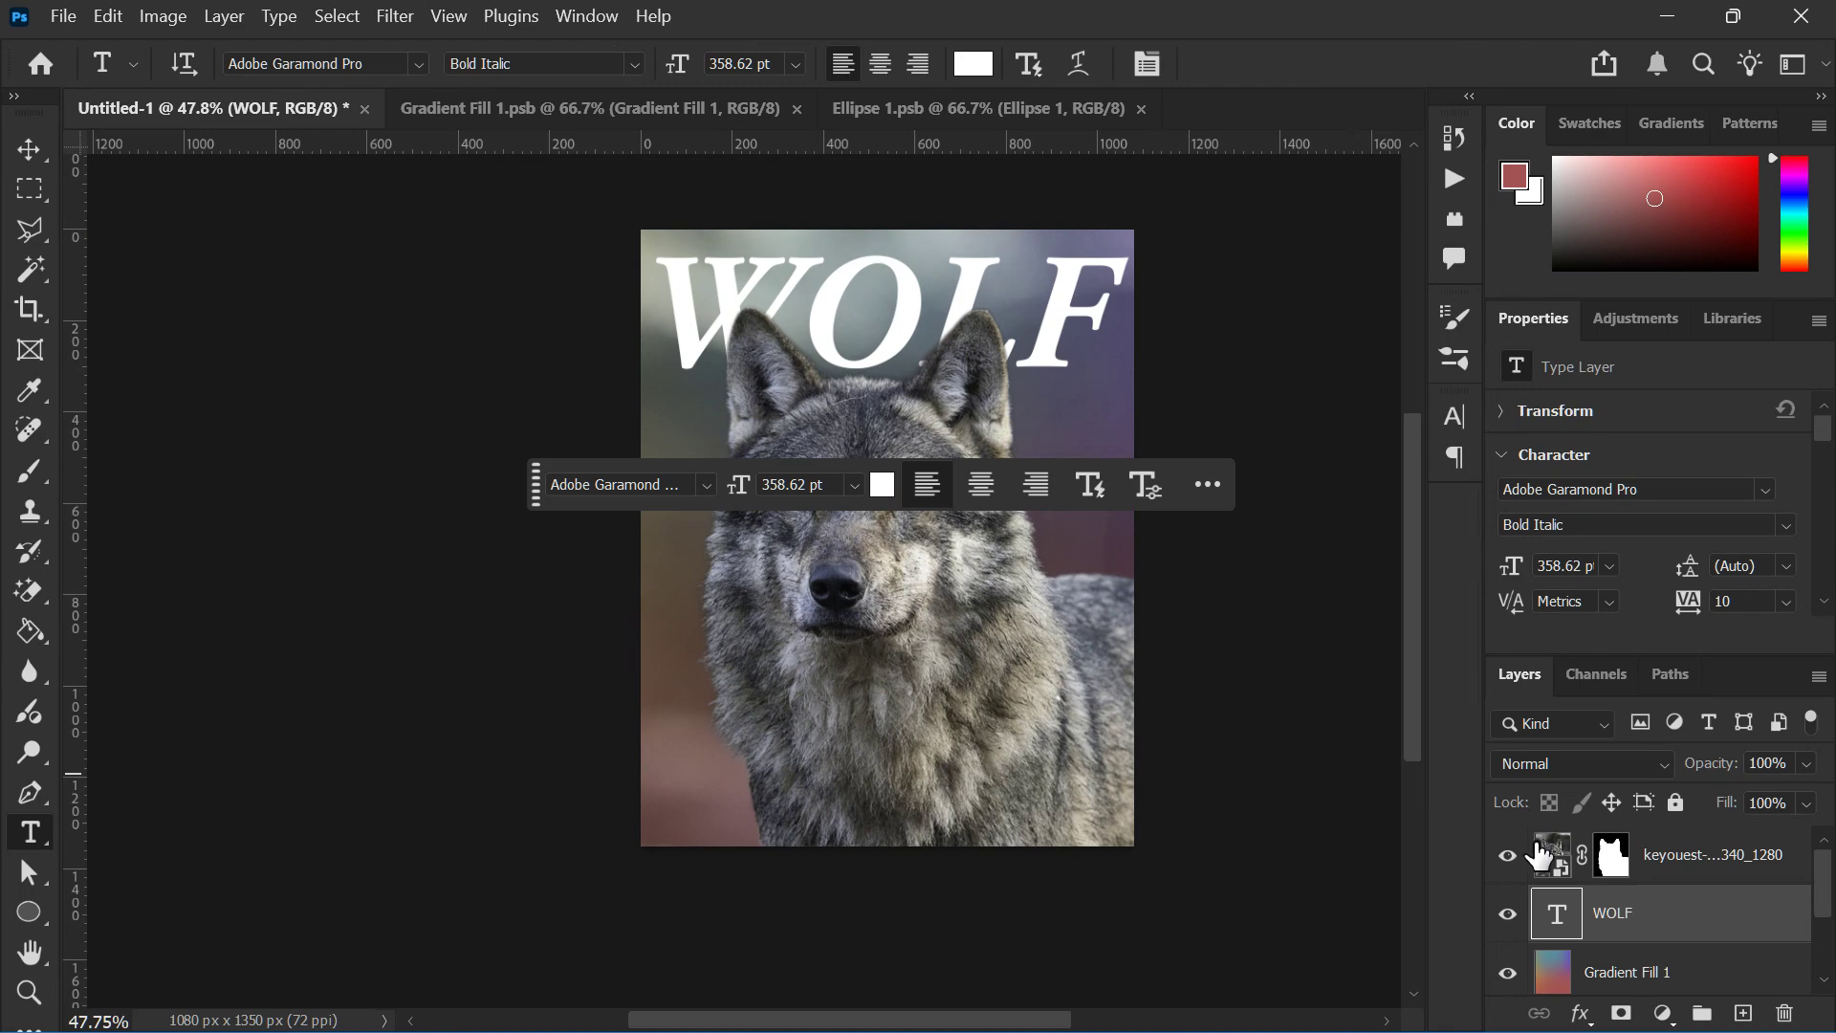
# Lower the Gradient Fill 1 layer's opacity to 16%, previewing the poster without that layer first
pyautogui.click(1507, 970)
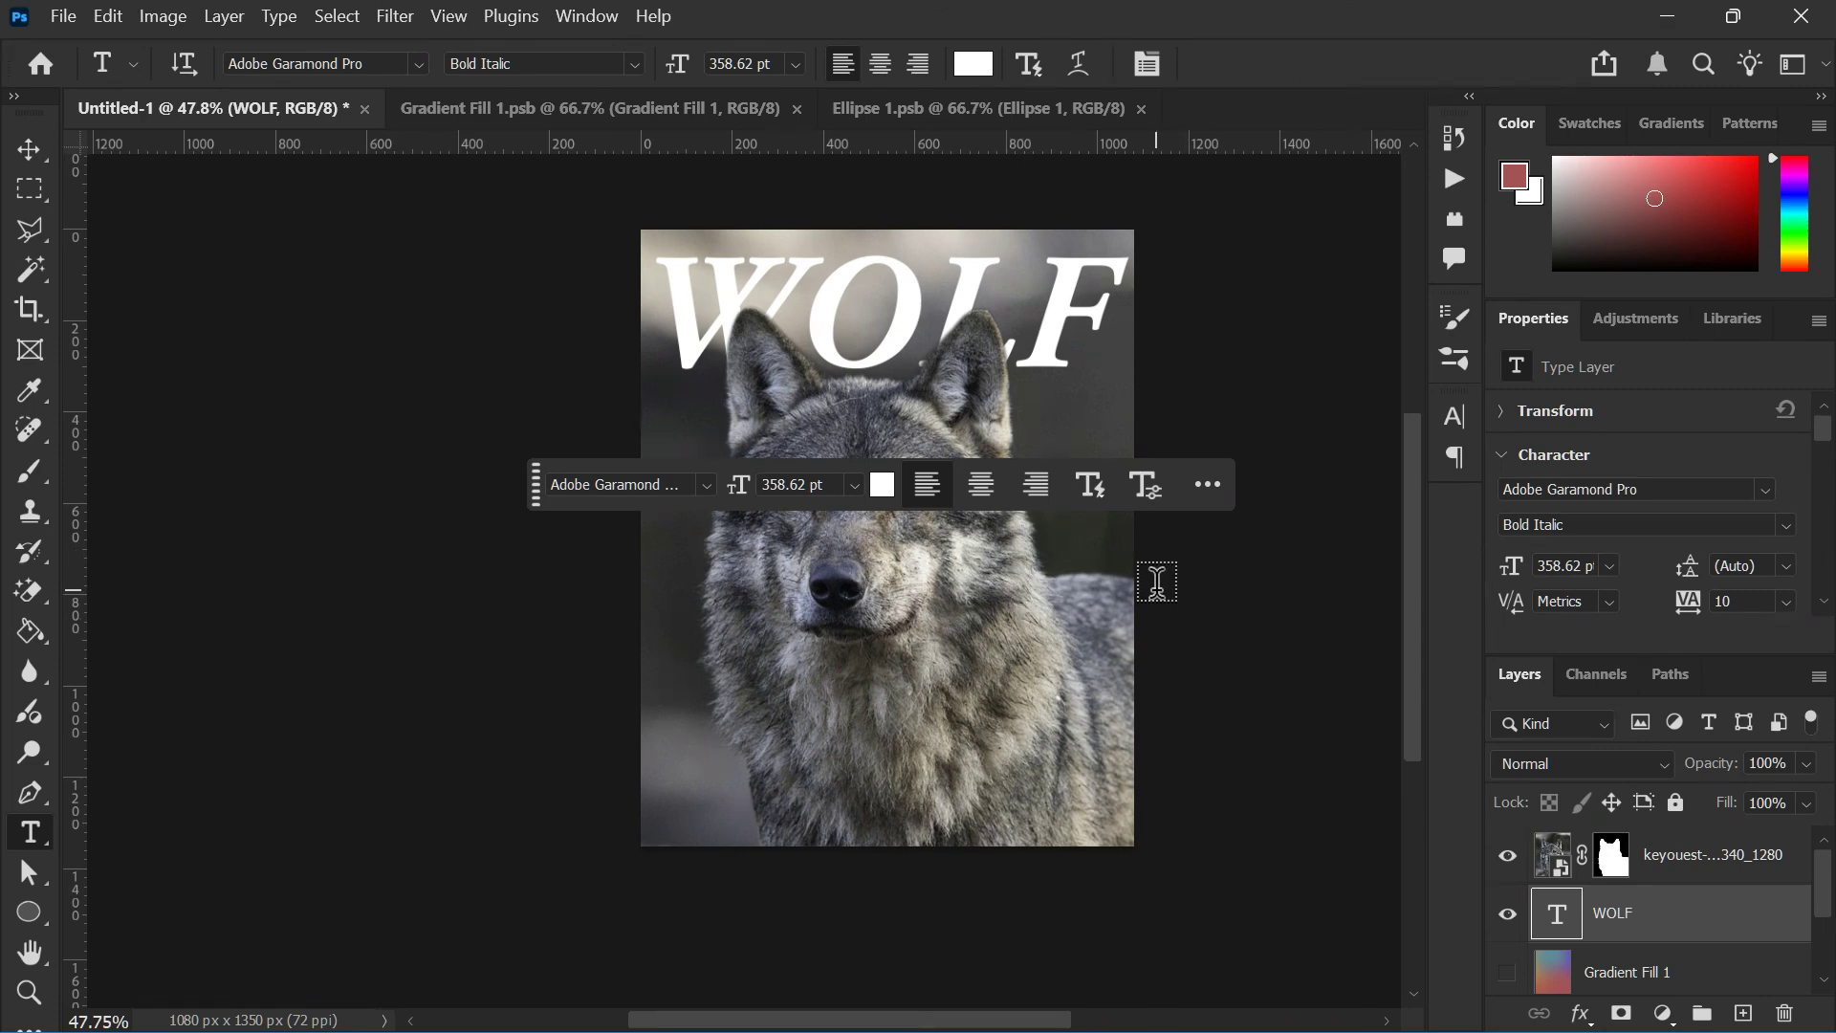
pyautogui.press('v')
pyautogui.click(1602, 972)
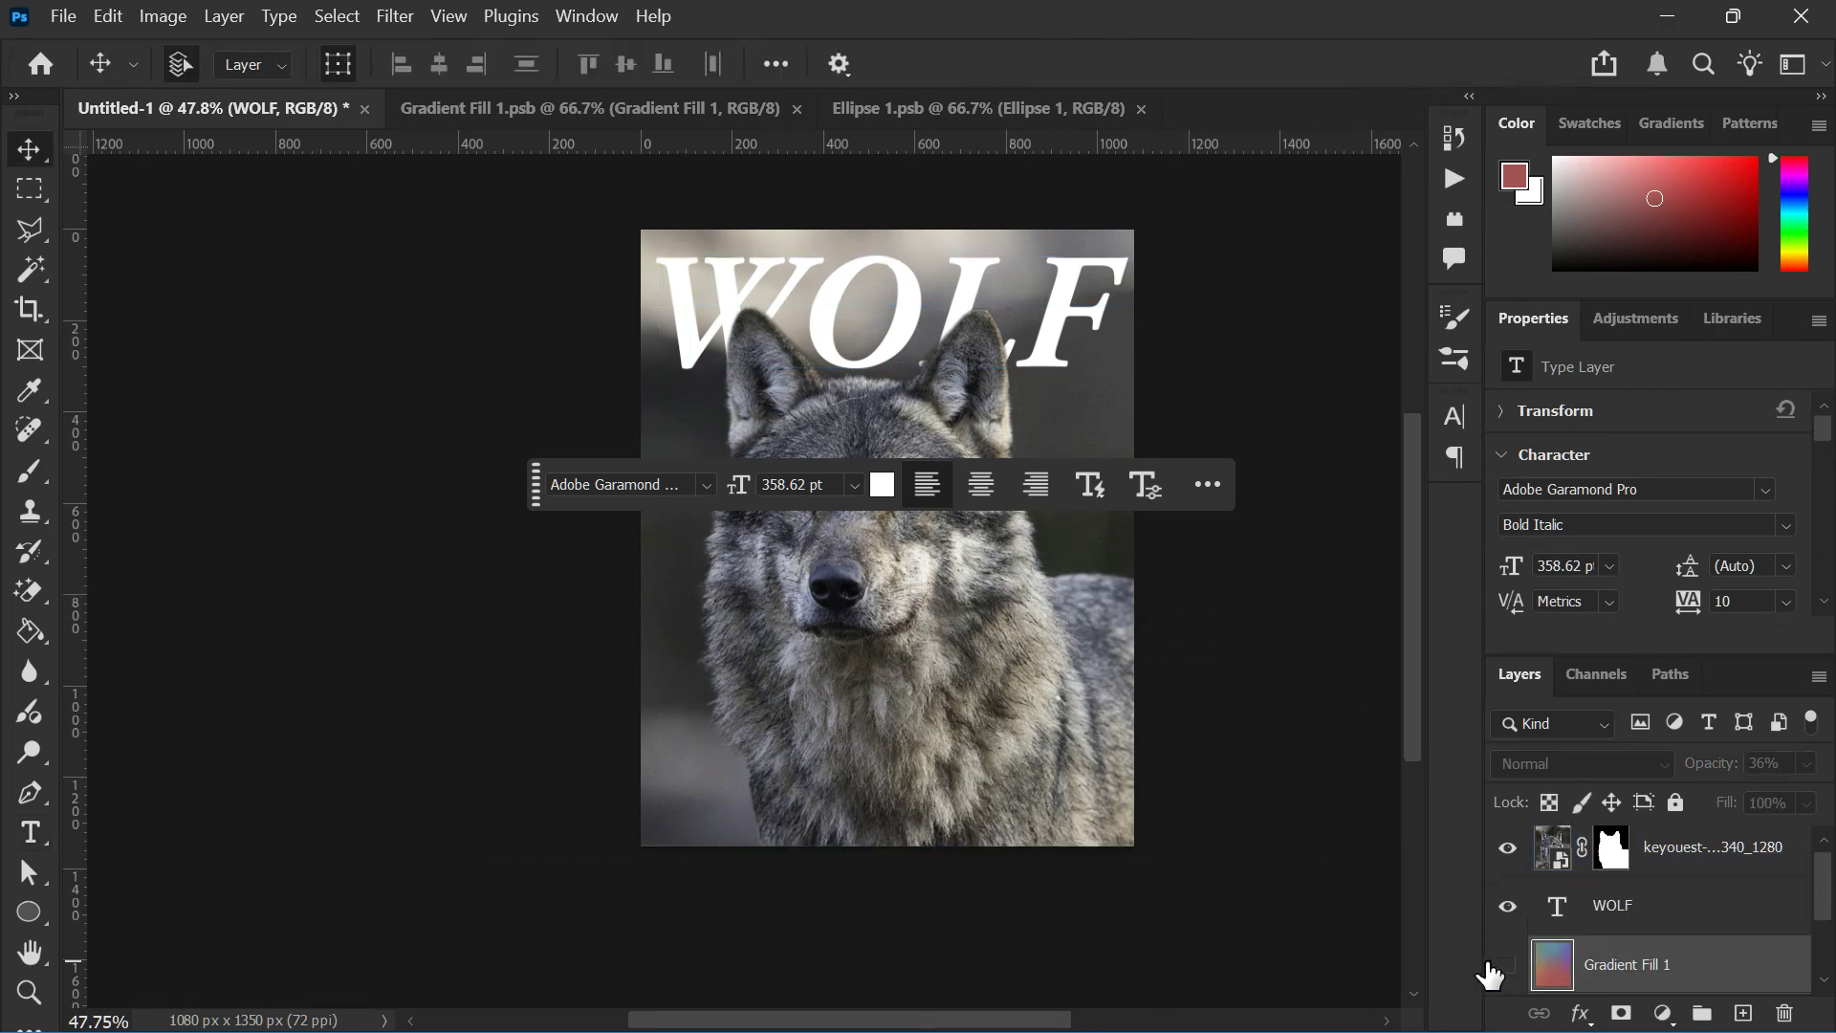
pyautogui.click(1508, 965)
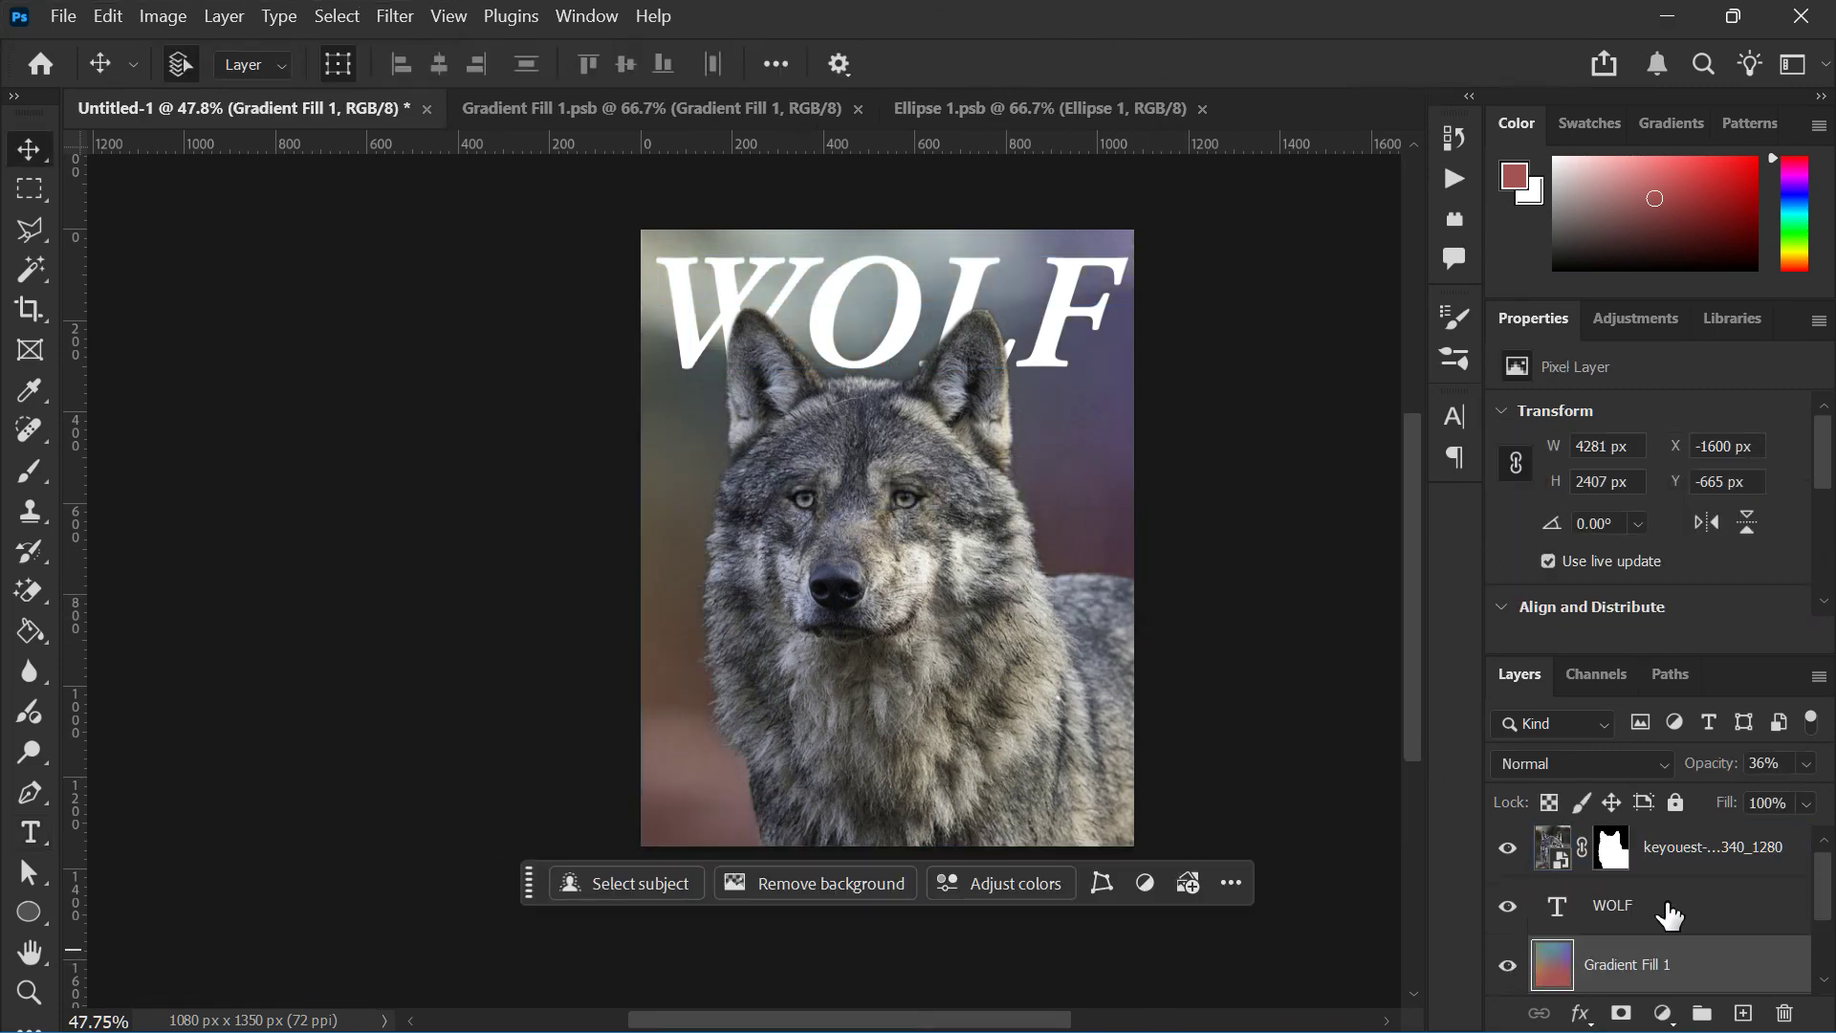
pyautogui.click(1807, 763)
pyautogui.moveTo(1706, 789); pyautogui.dragTo(1703, 790)
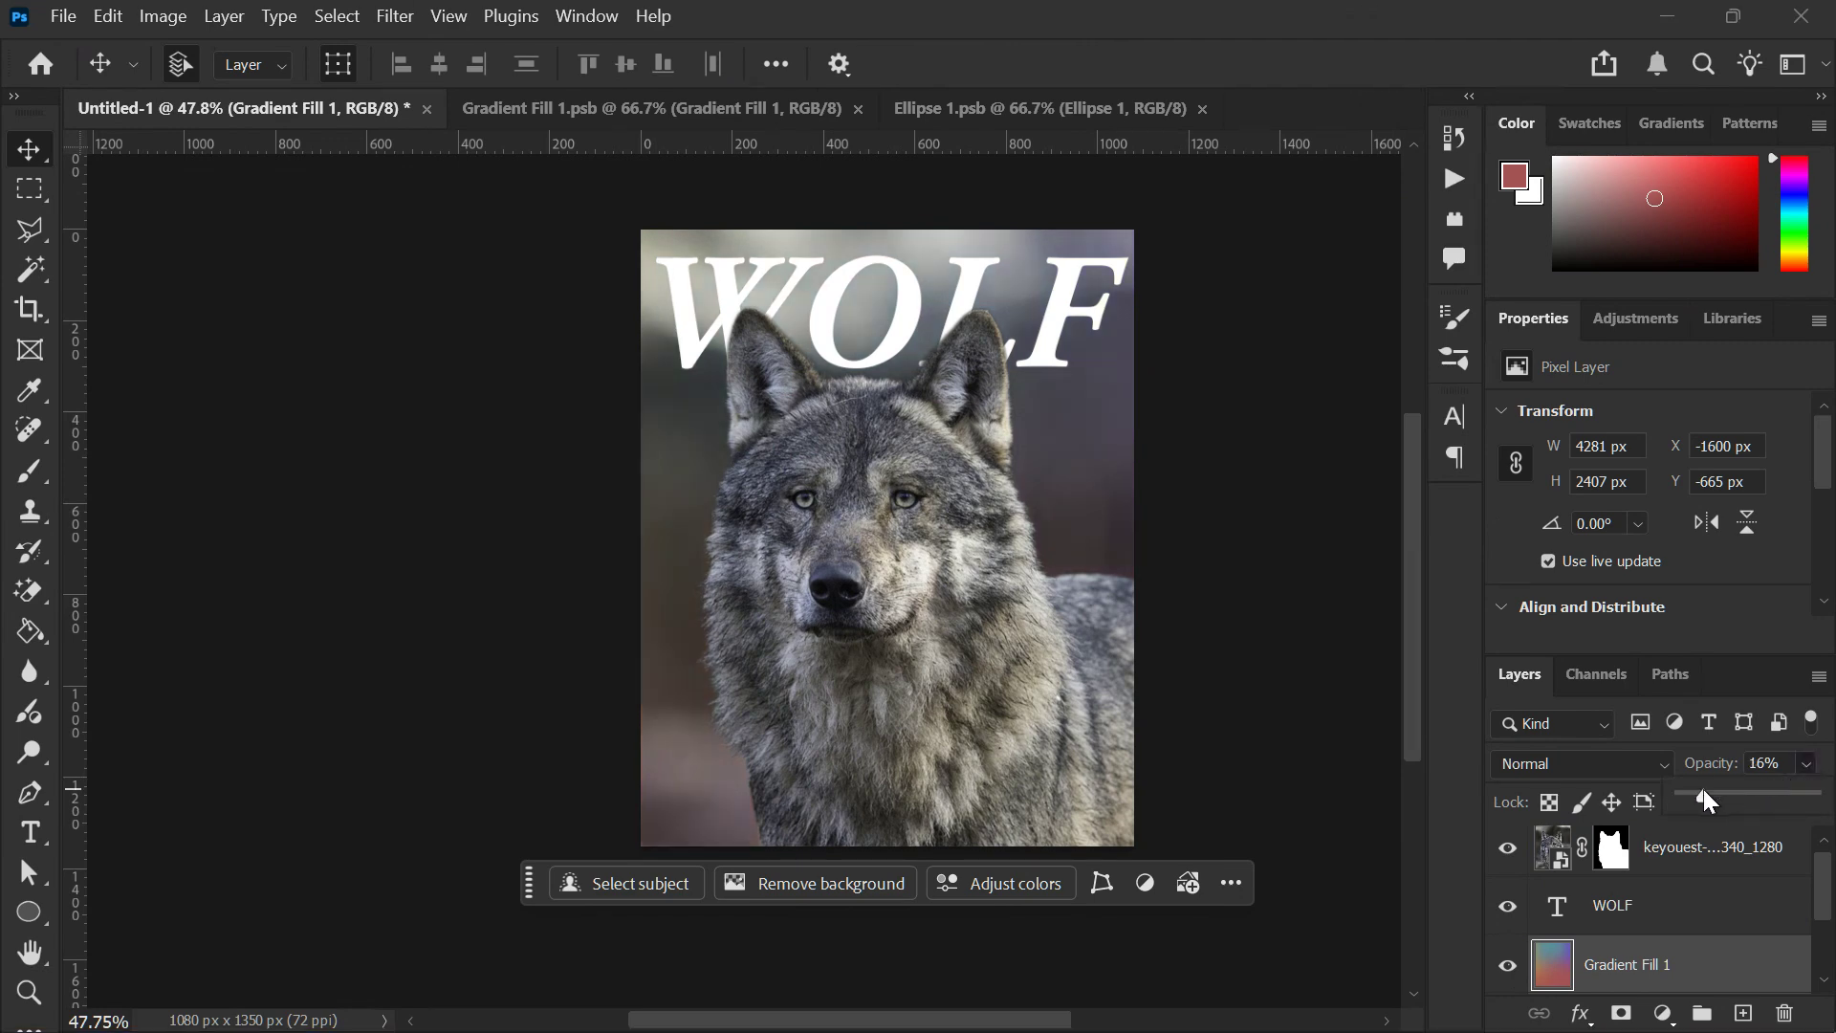
pyautogui.click(1238, 579)
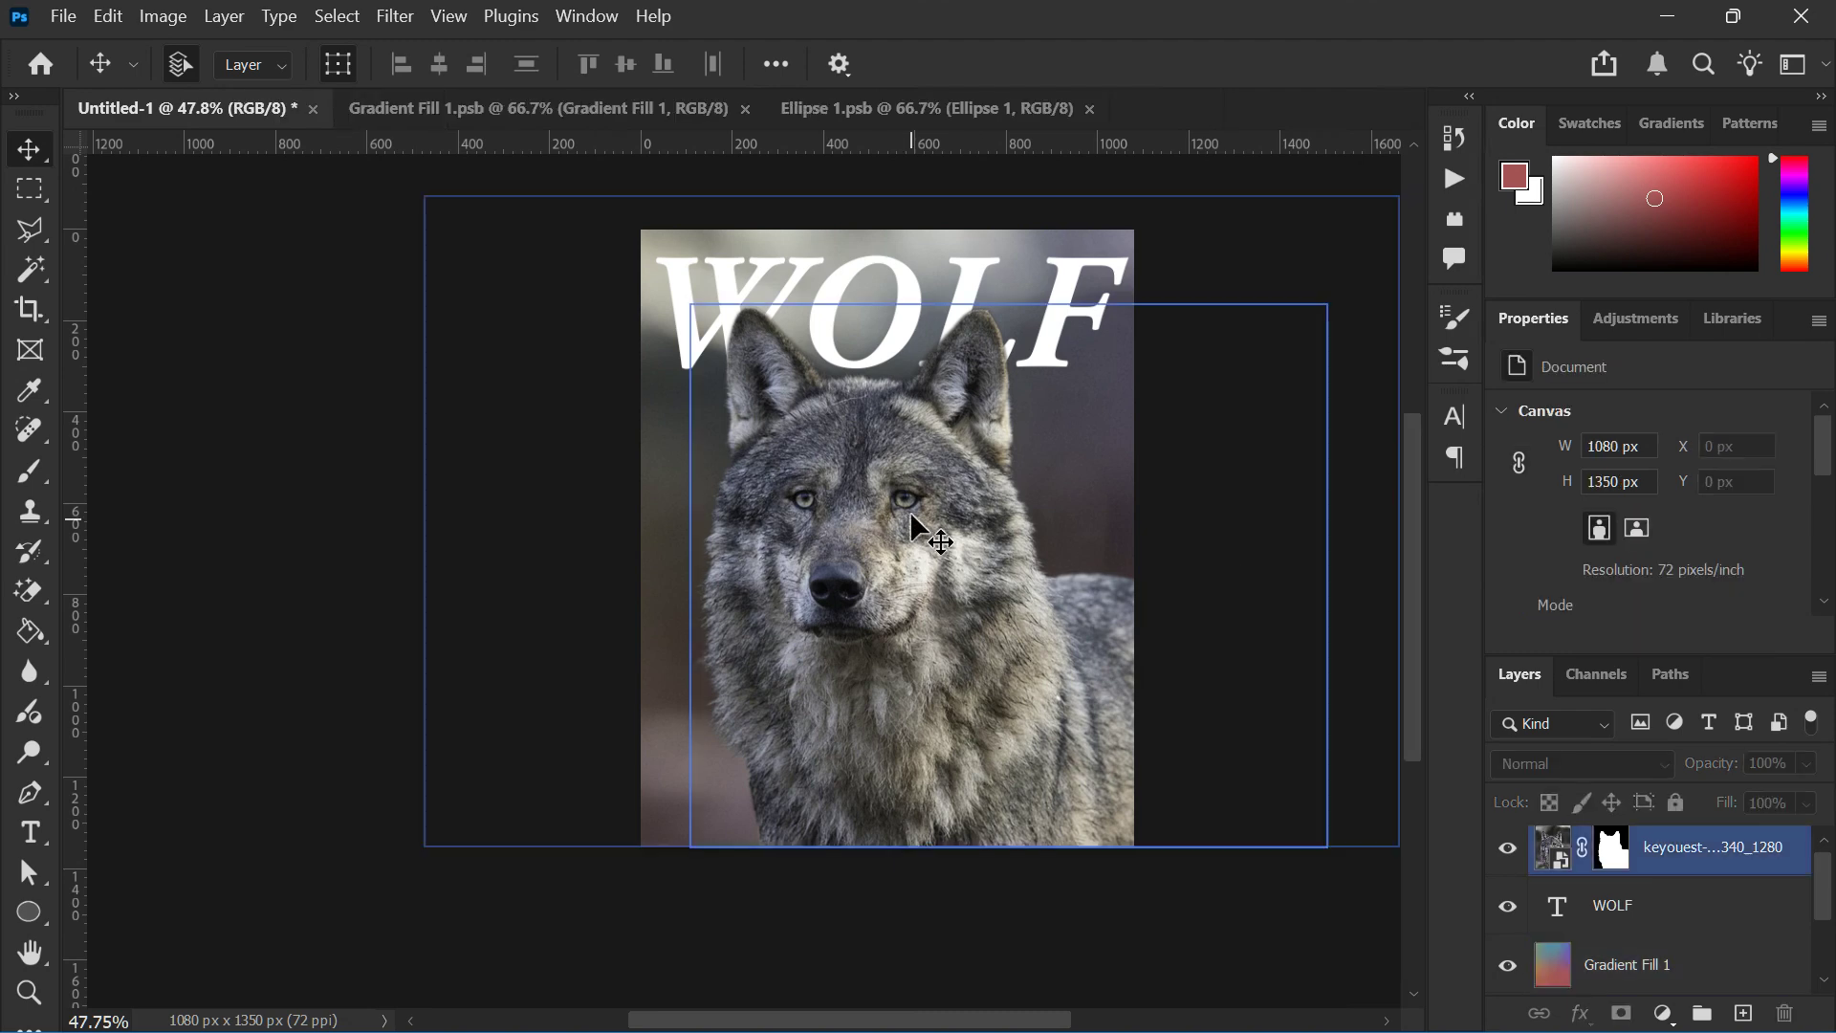
pyautogui.scroll(5, 910, 514)
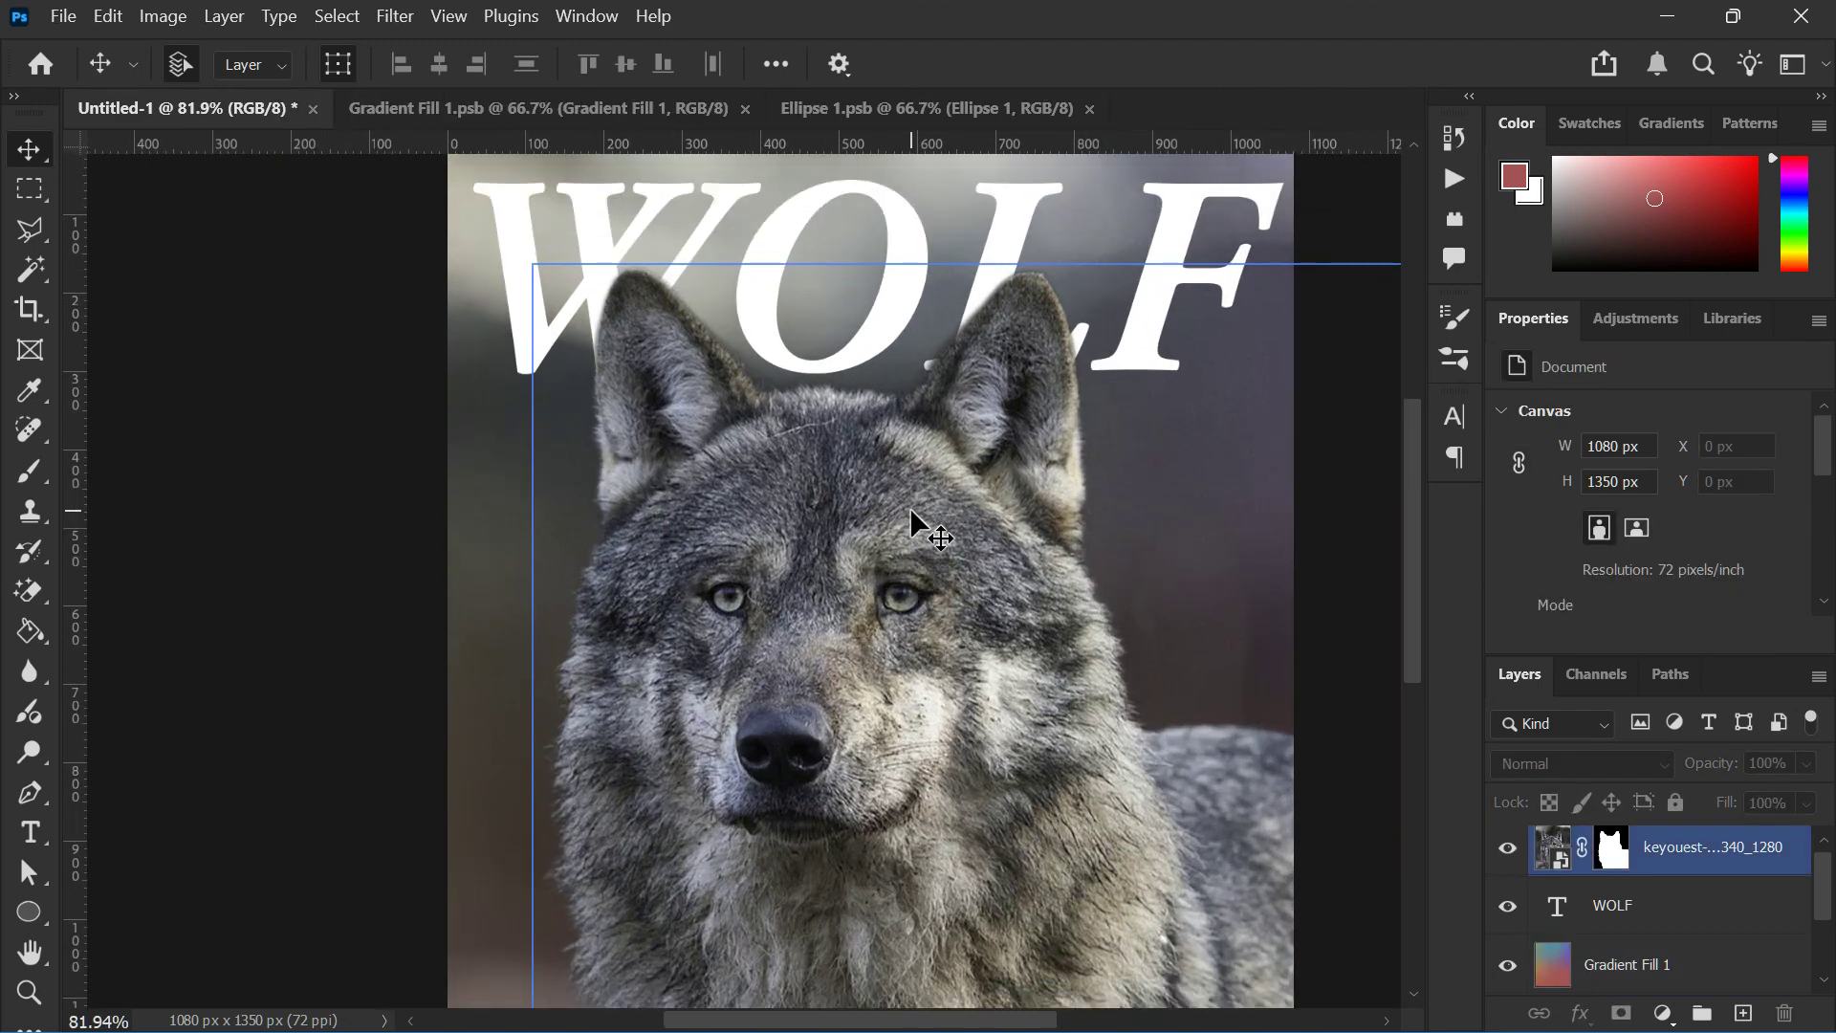
pyautogui.scroll(-3, 909, 507)
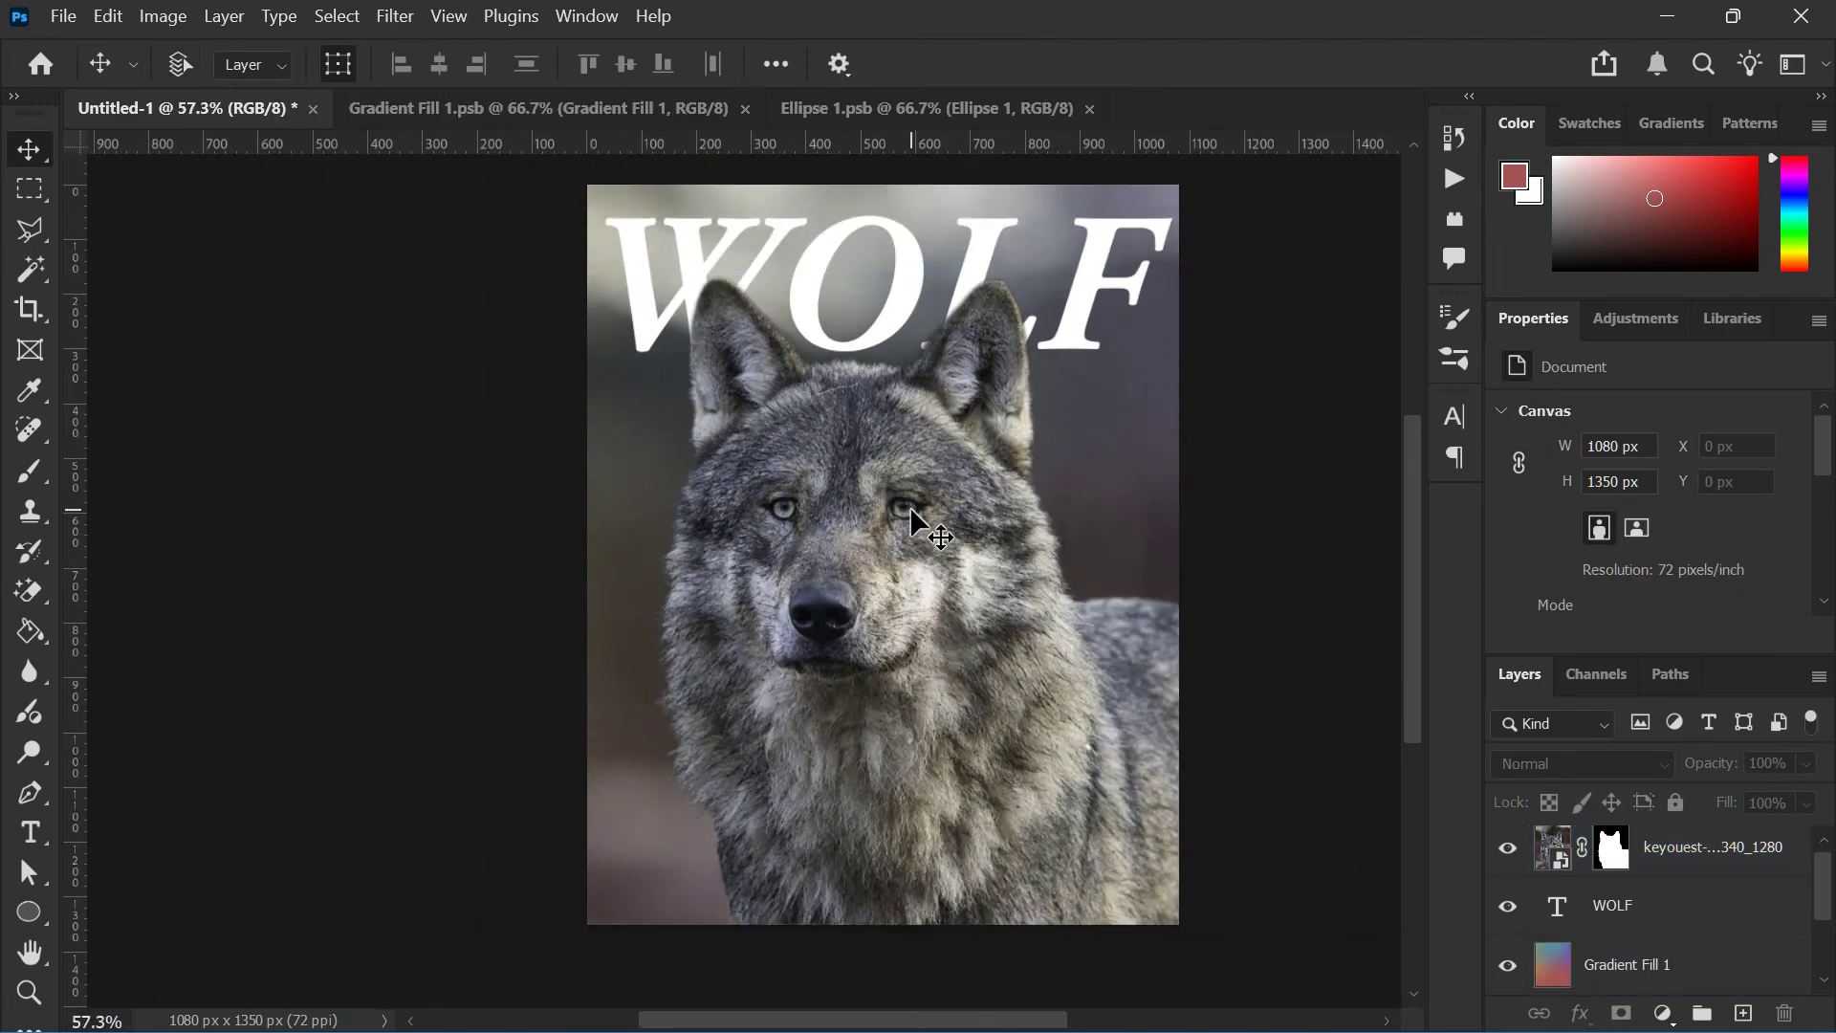
pyautogui.click(909, 507)
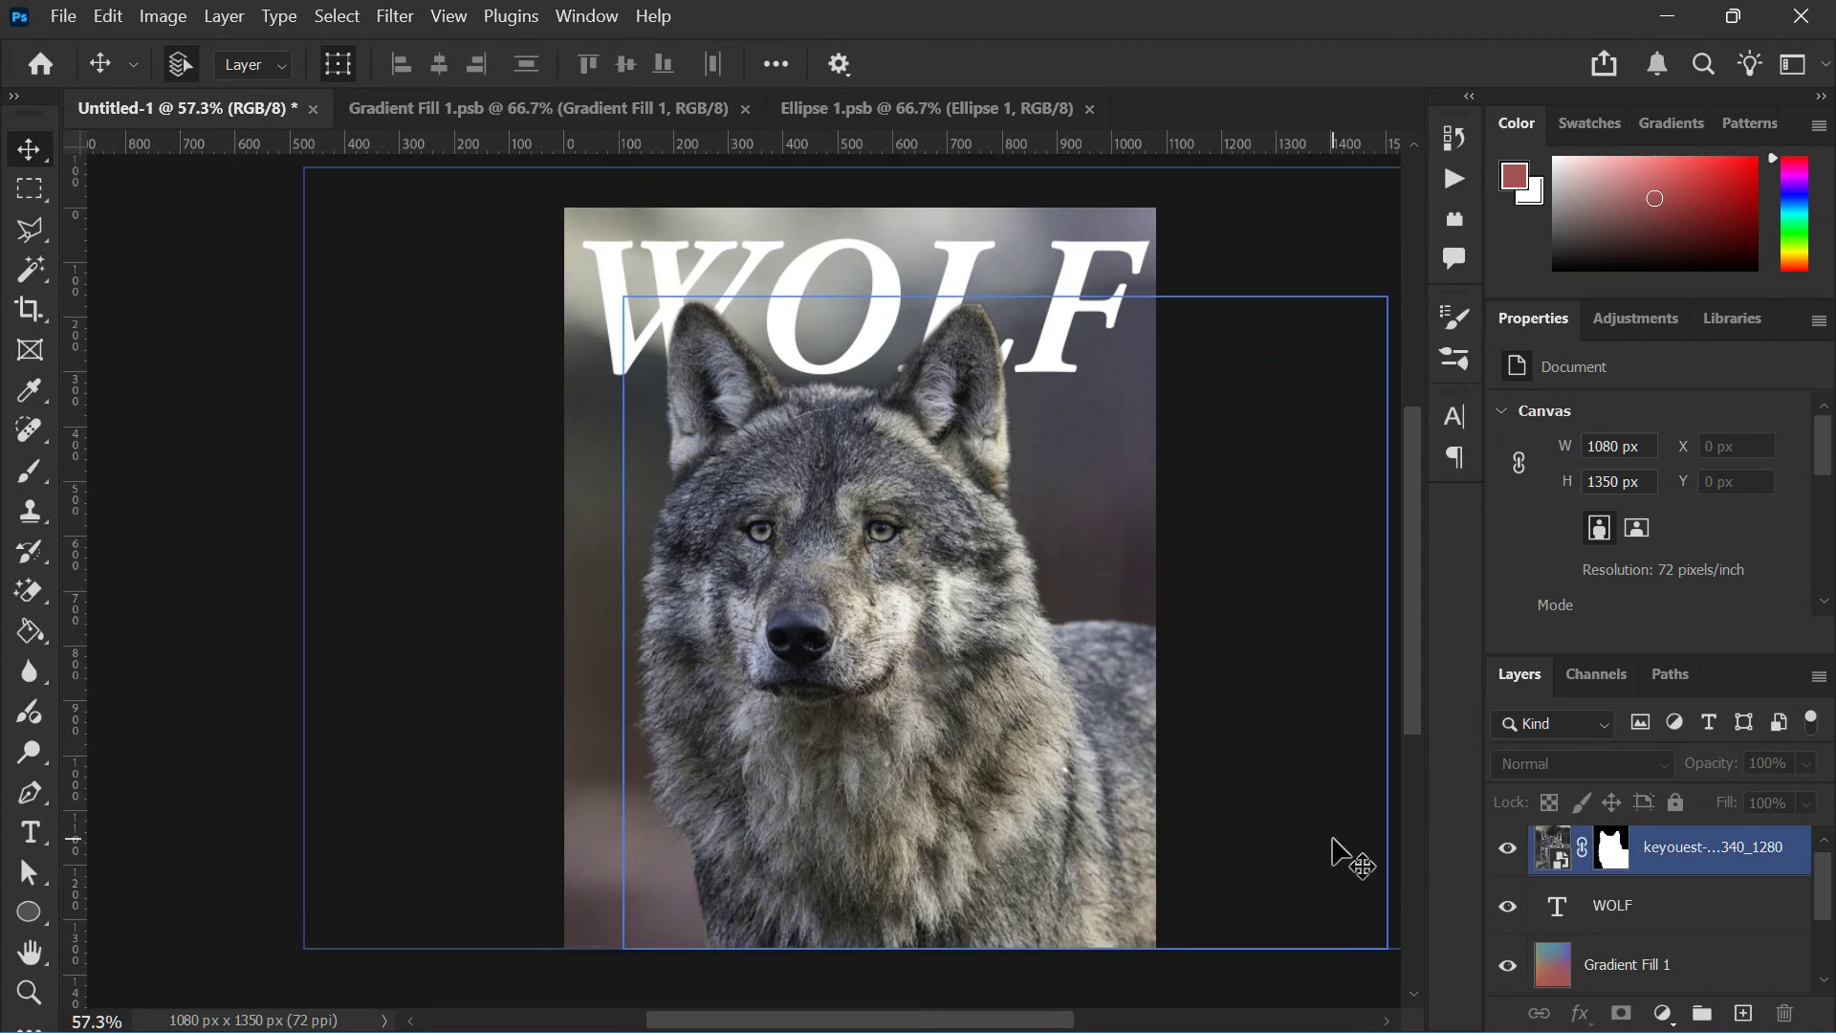
pyautogui.click(1380, 868)
pyautogui.click(1377, 866)
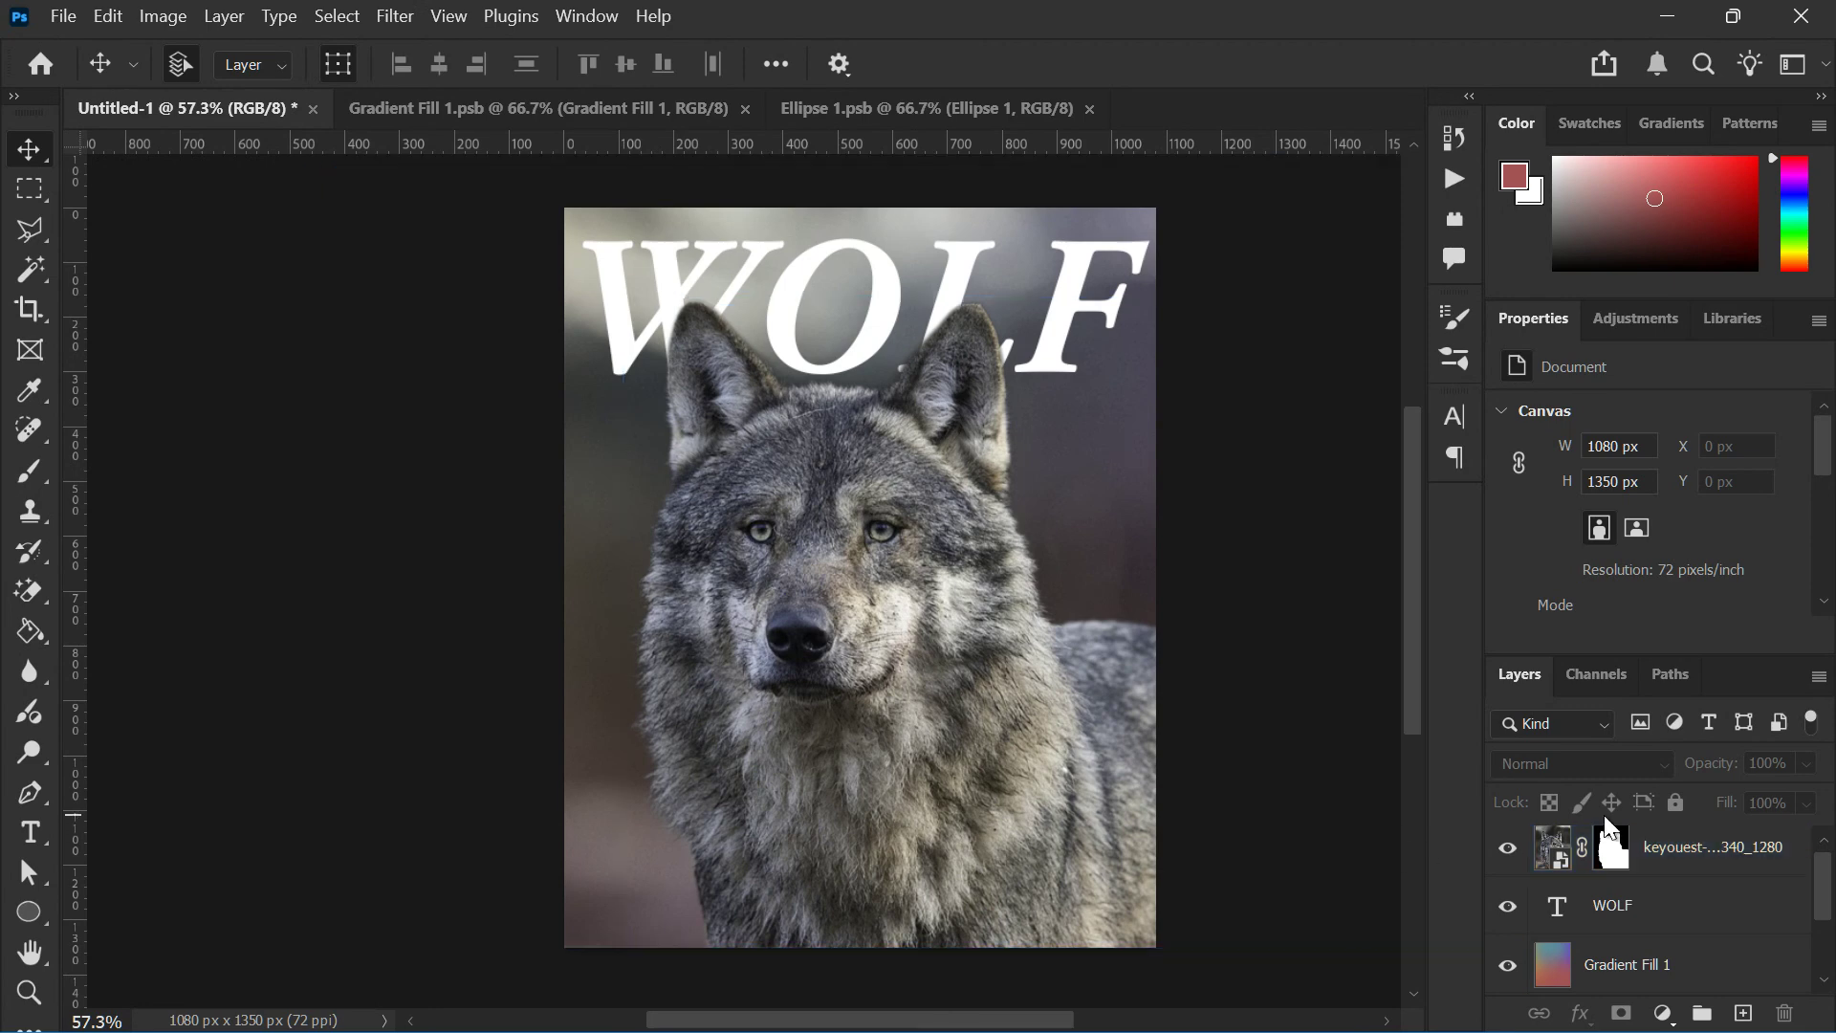
# Apply a Curves adjustment to the wolf layer, shaping an RGB S-curve through input 33, output 21 and input 185, output 204
pyautogui.scroll(1, 1589, 861)
pyautogui.click(1556, 868)
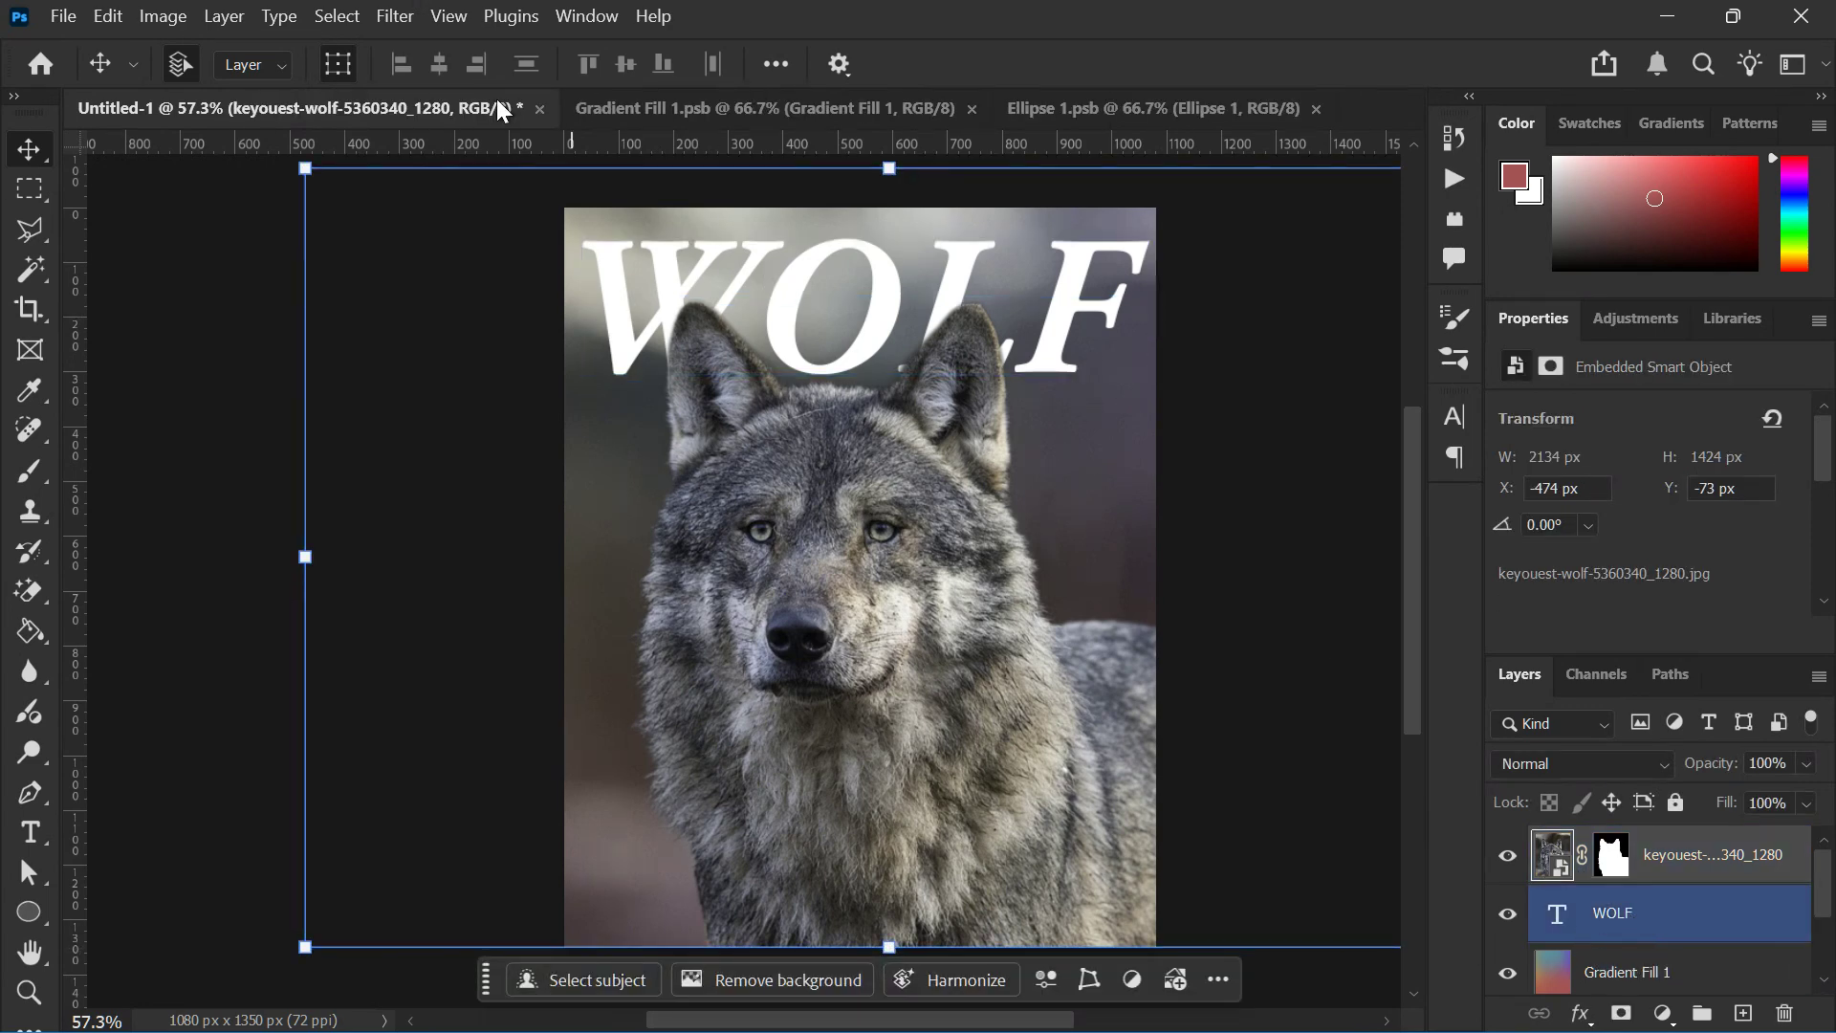
pyautogui.click(164, 18)
pyautogui.moveTo(320, 90)
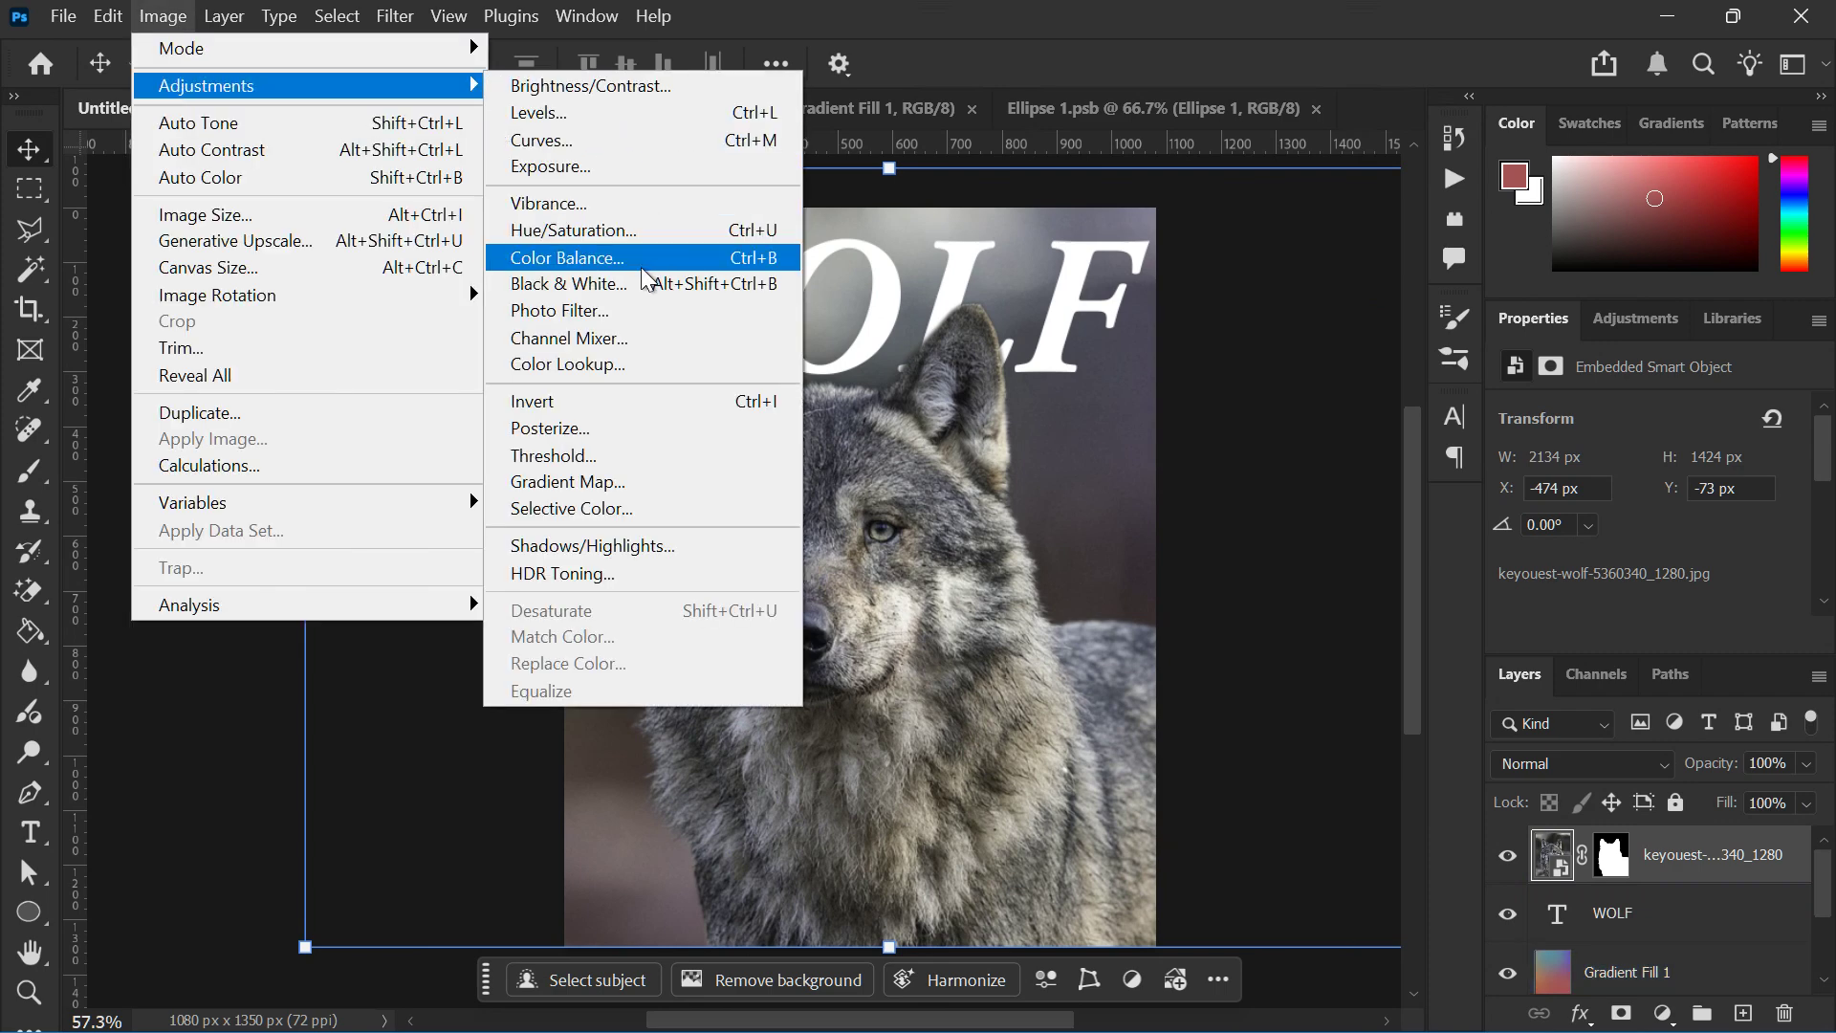
pyautogui.click(606, 143)
pyautogui.moveTo(876, 111); pyautogui.dragTo(1567, 146)
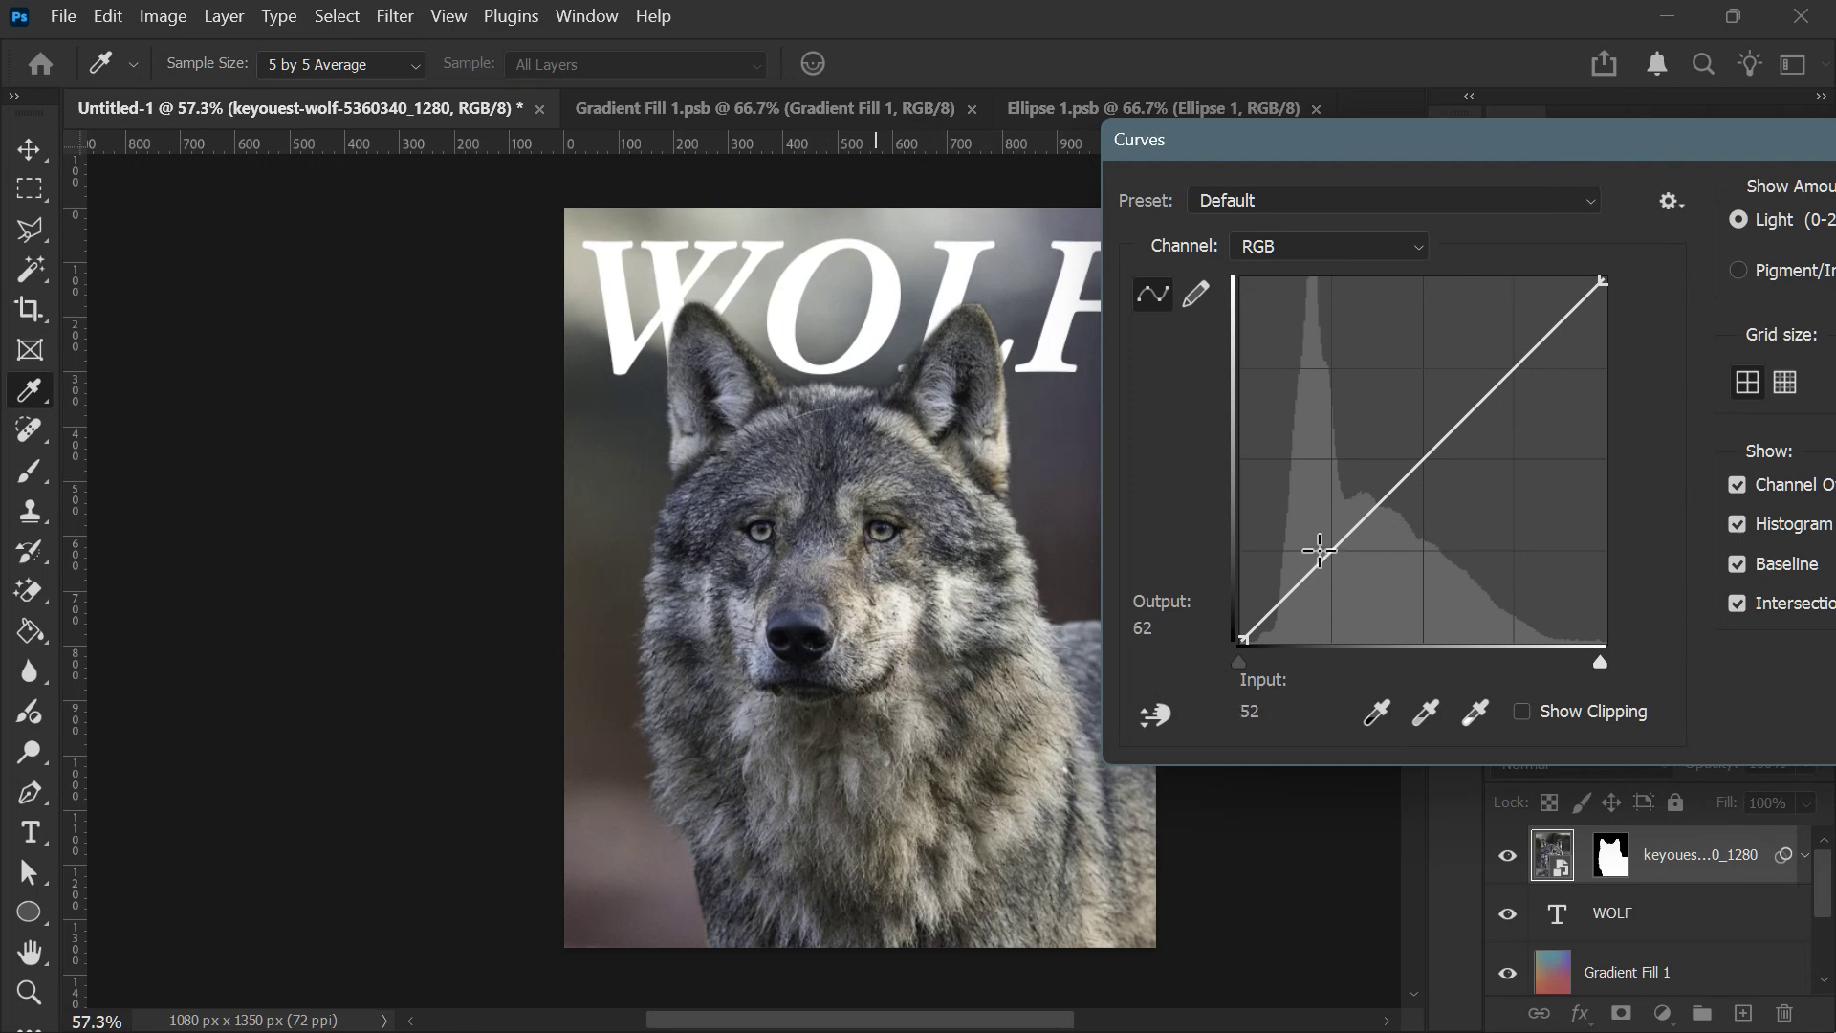
pyautogui.moveTo(1319, 551); pyautogui.dragTo(1328, 572)
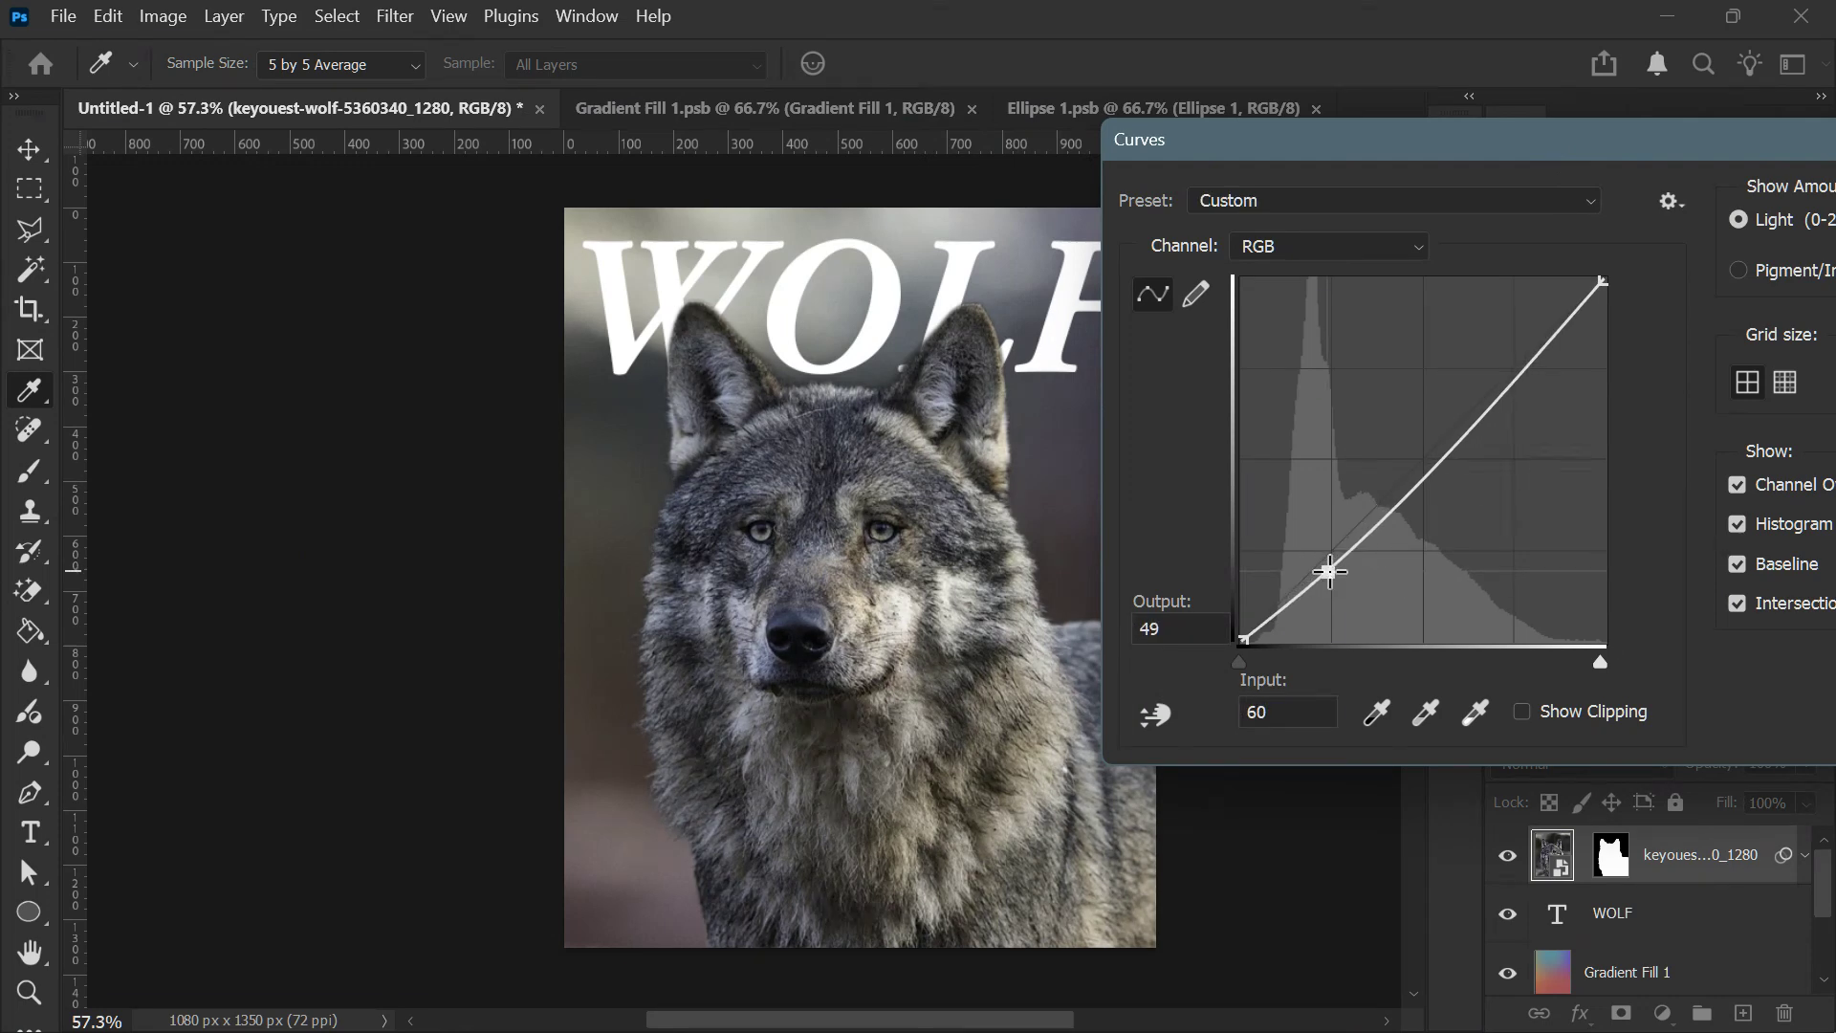
pyautogui.moveTo(1473, 415); pyautogui.dragTo(1504, 353)
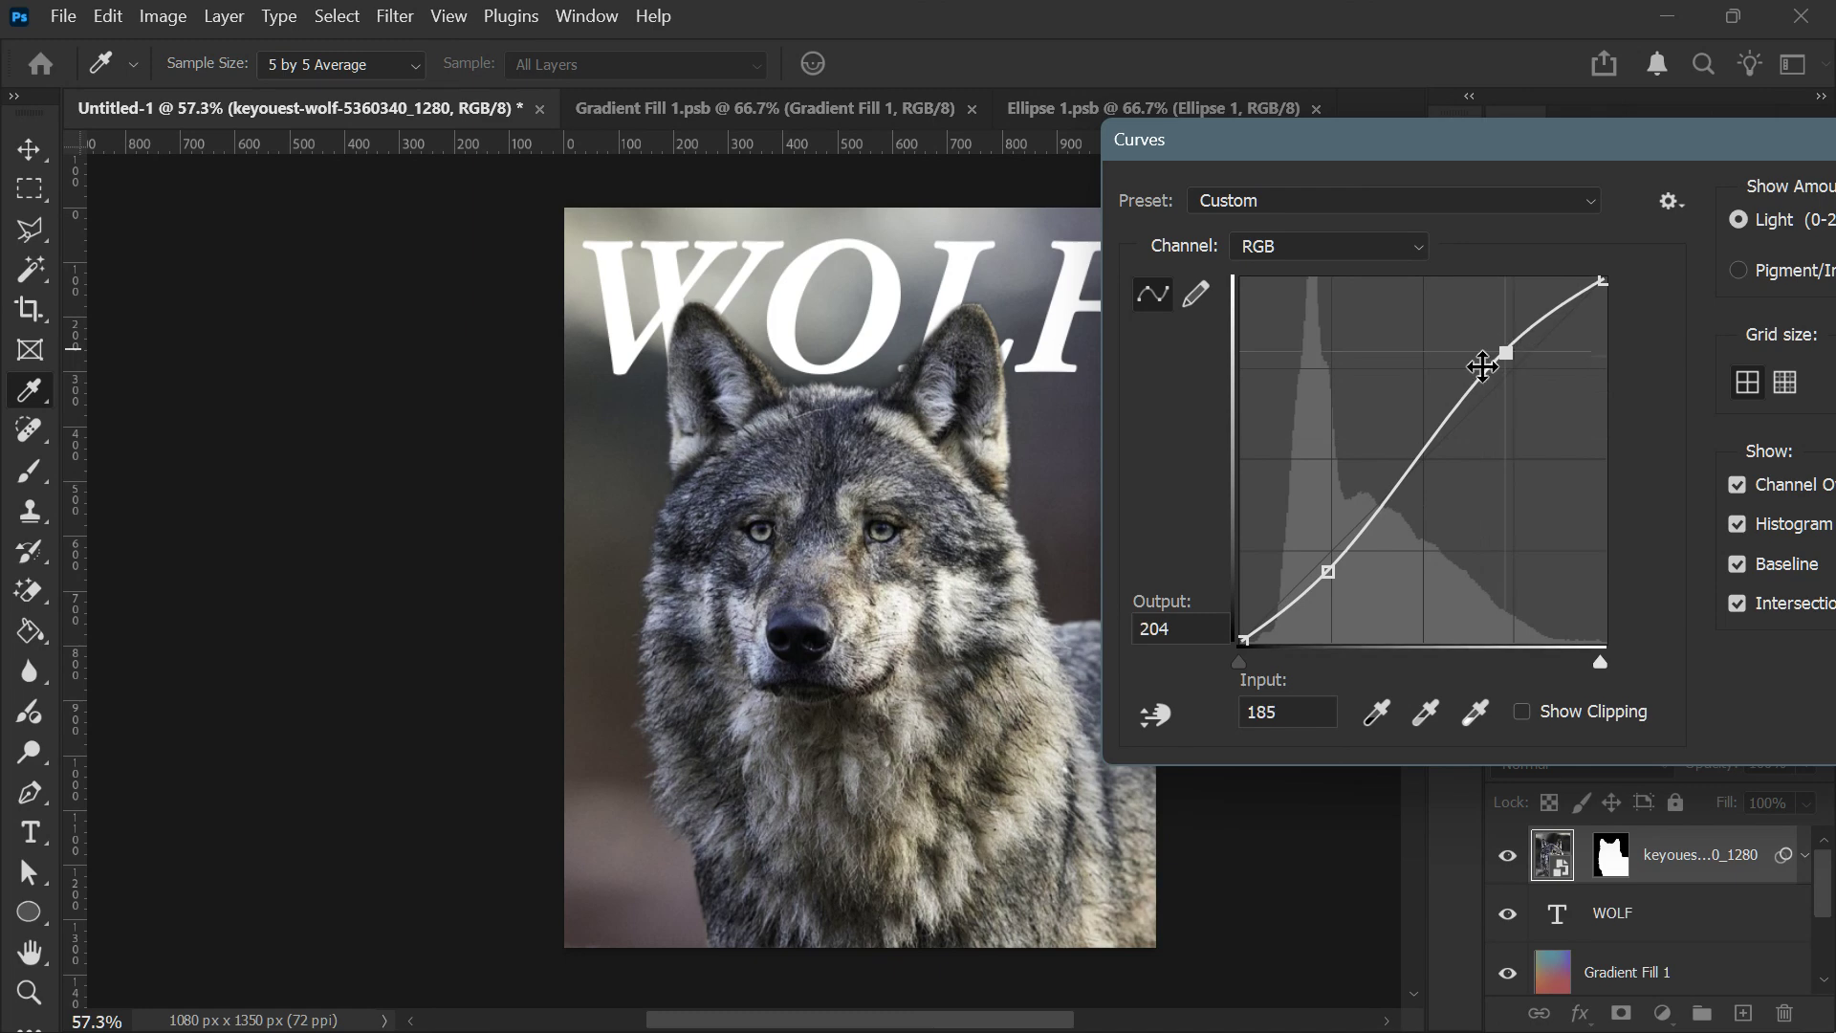
pyautogui.moveTo(1327, 570); pyautogui.dragTo(1289, 613)
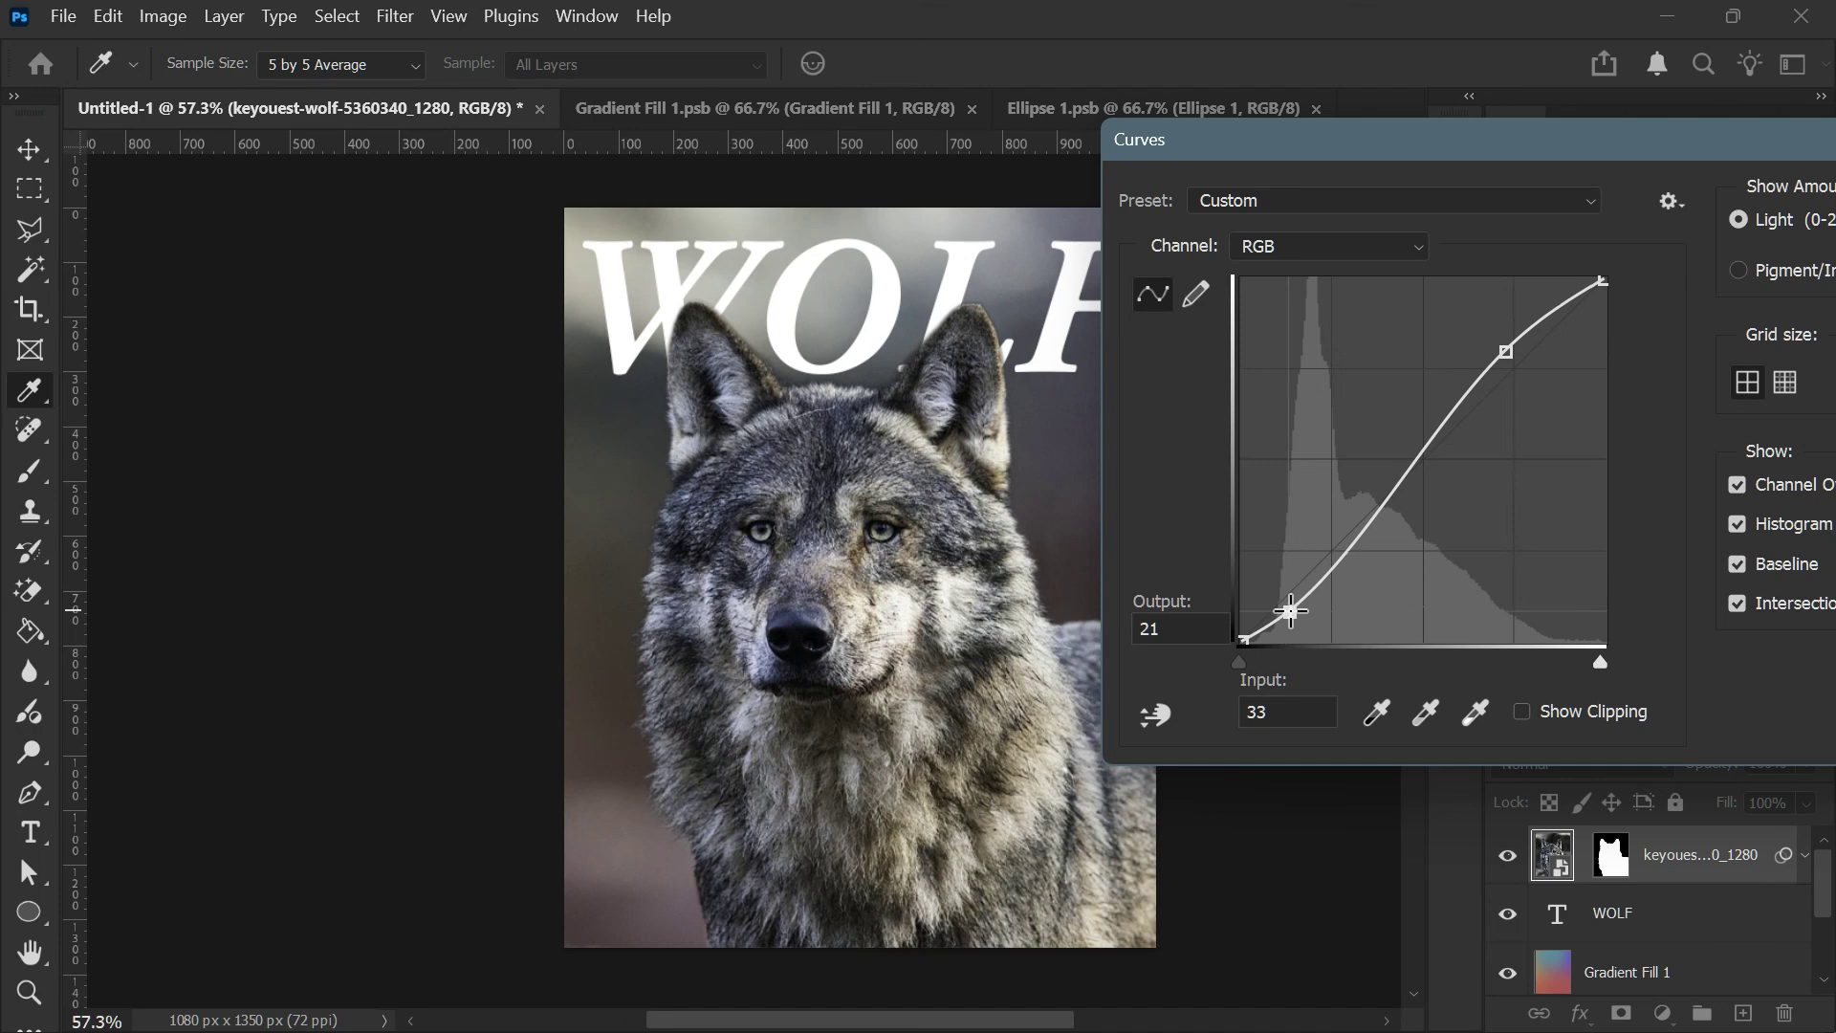
pyautogui.moveTo(1555, 153); pyautogui.dragTo(1395, 155)
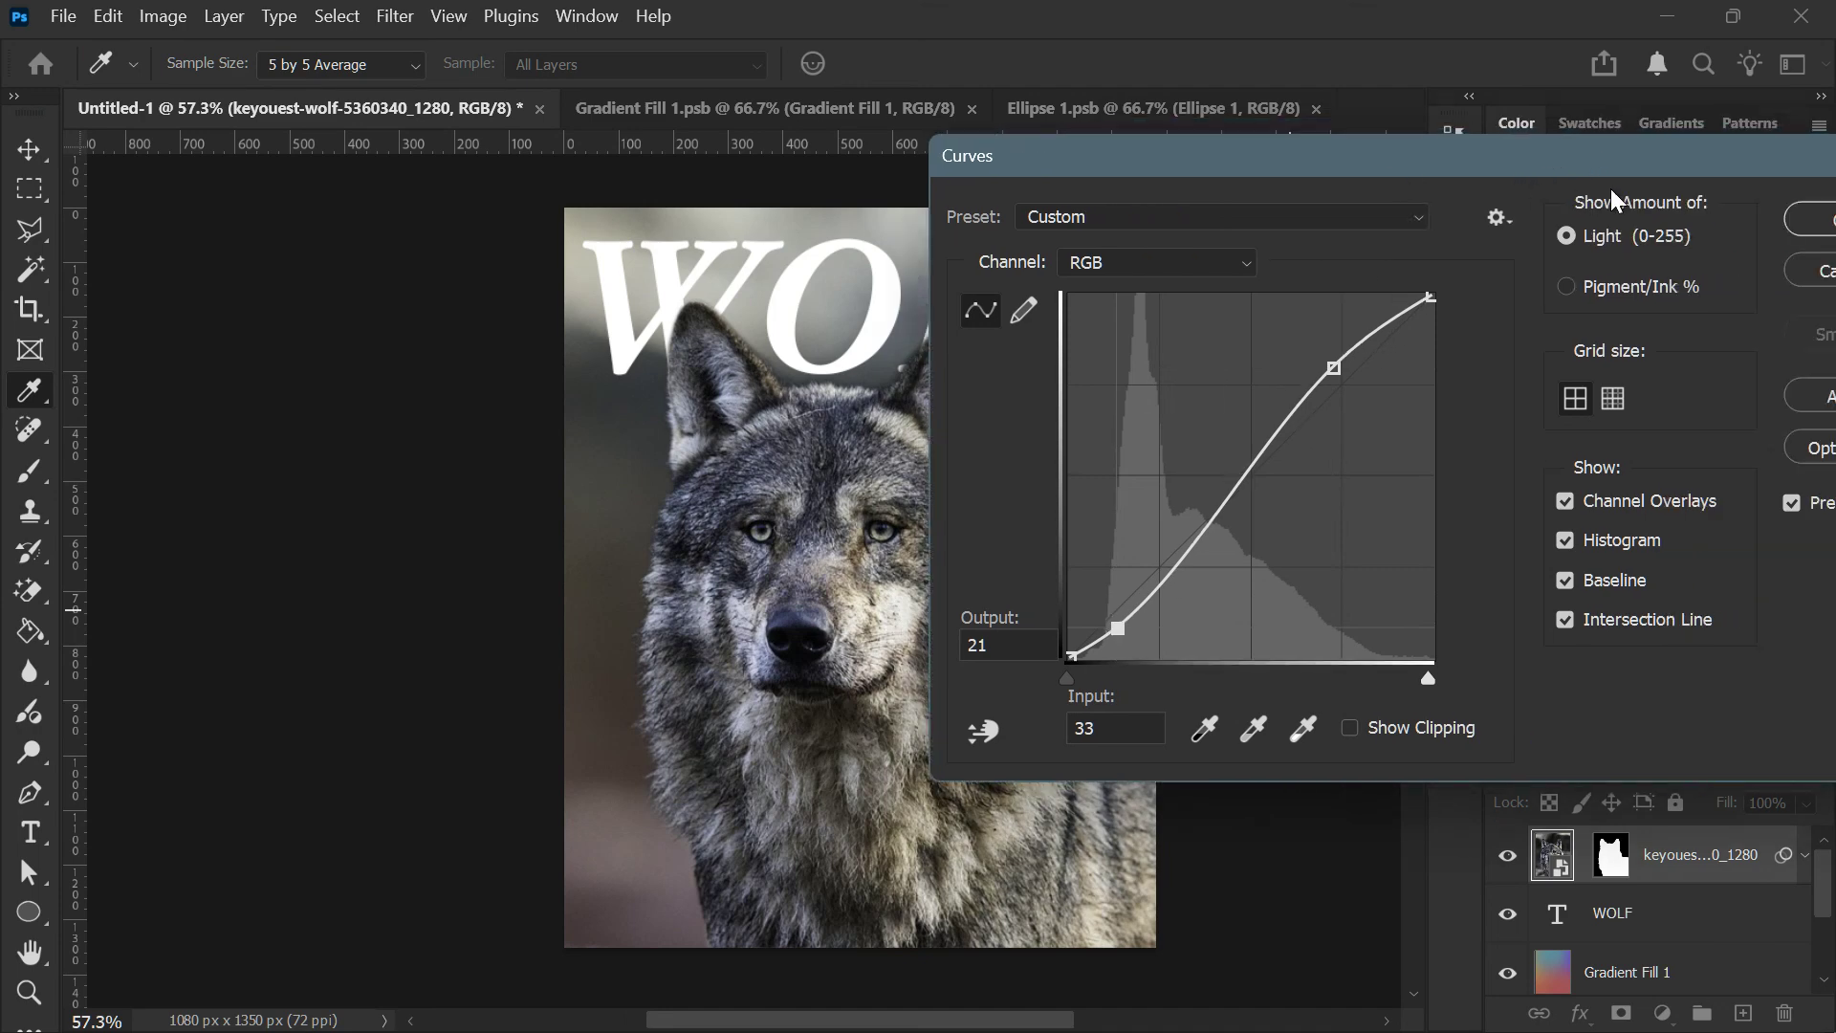
pyautogui.click(1814, 239)
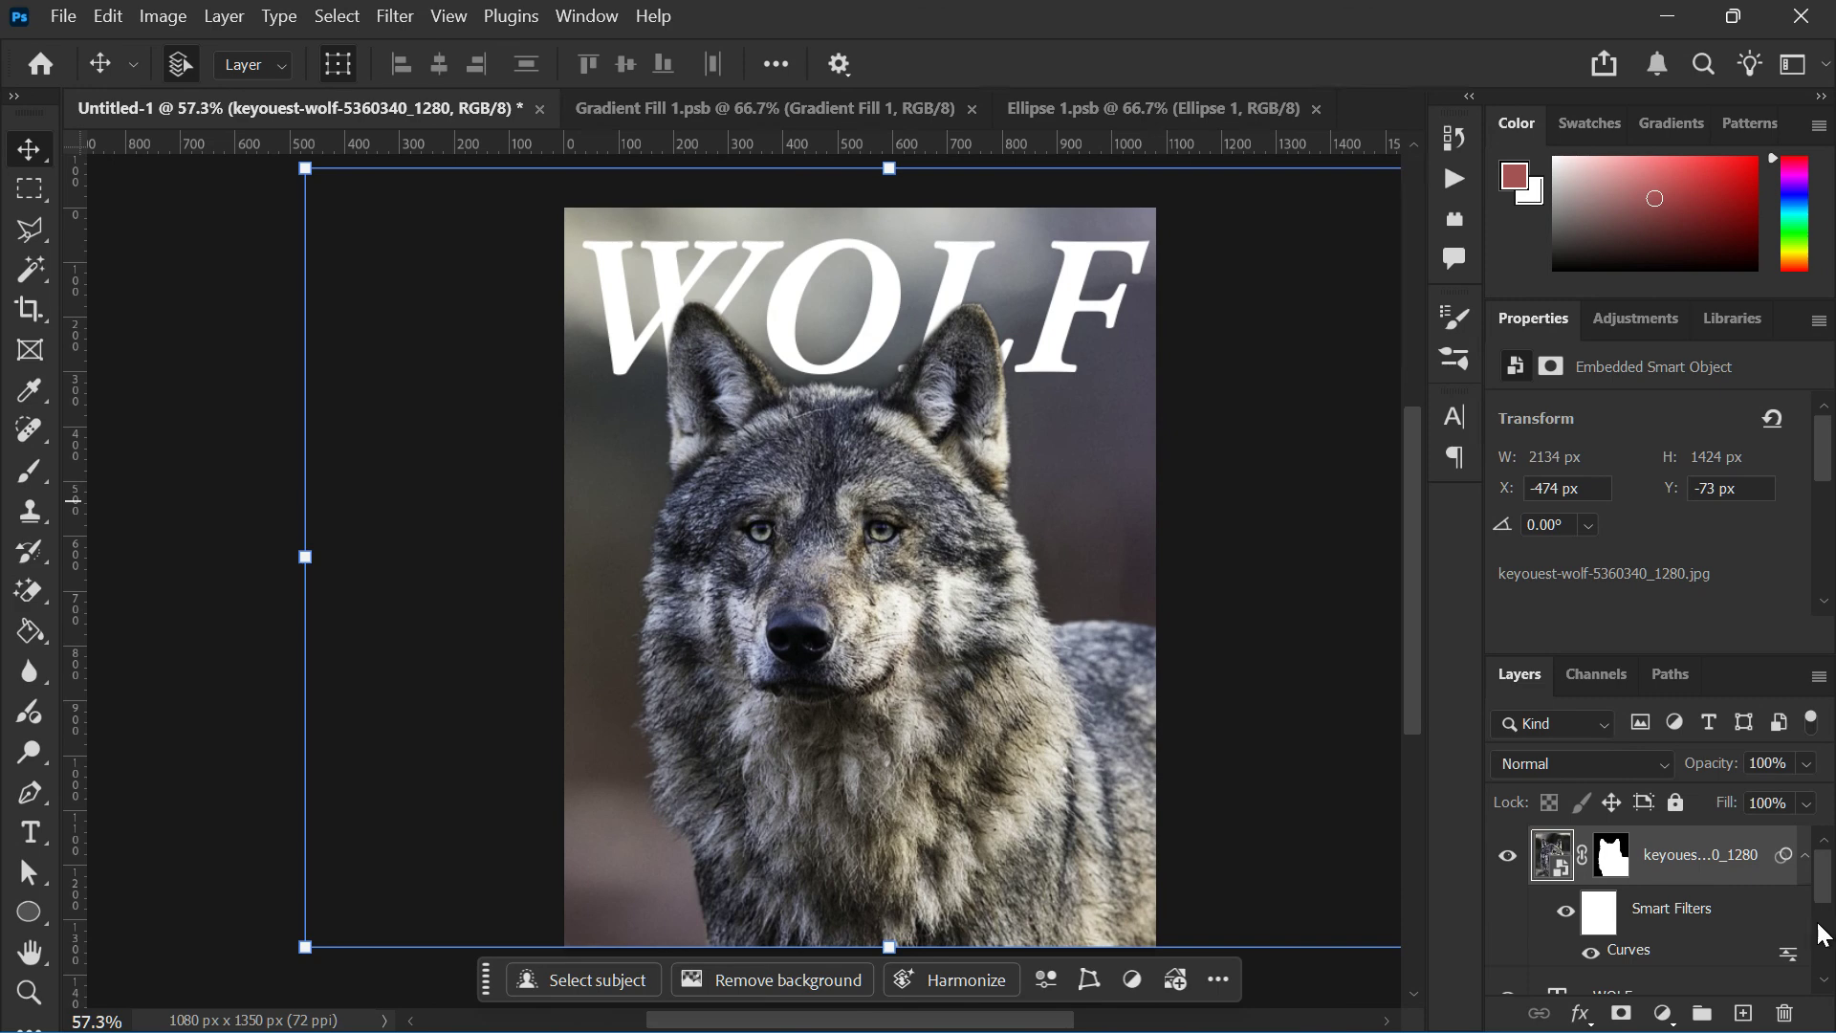
pyautogui.click(1806, 855)
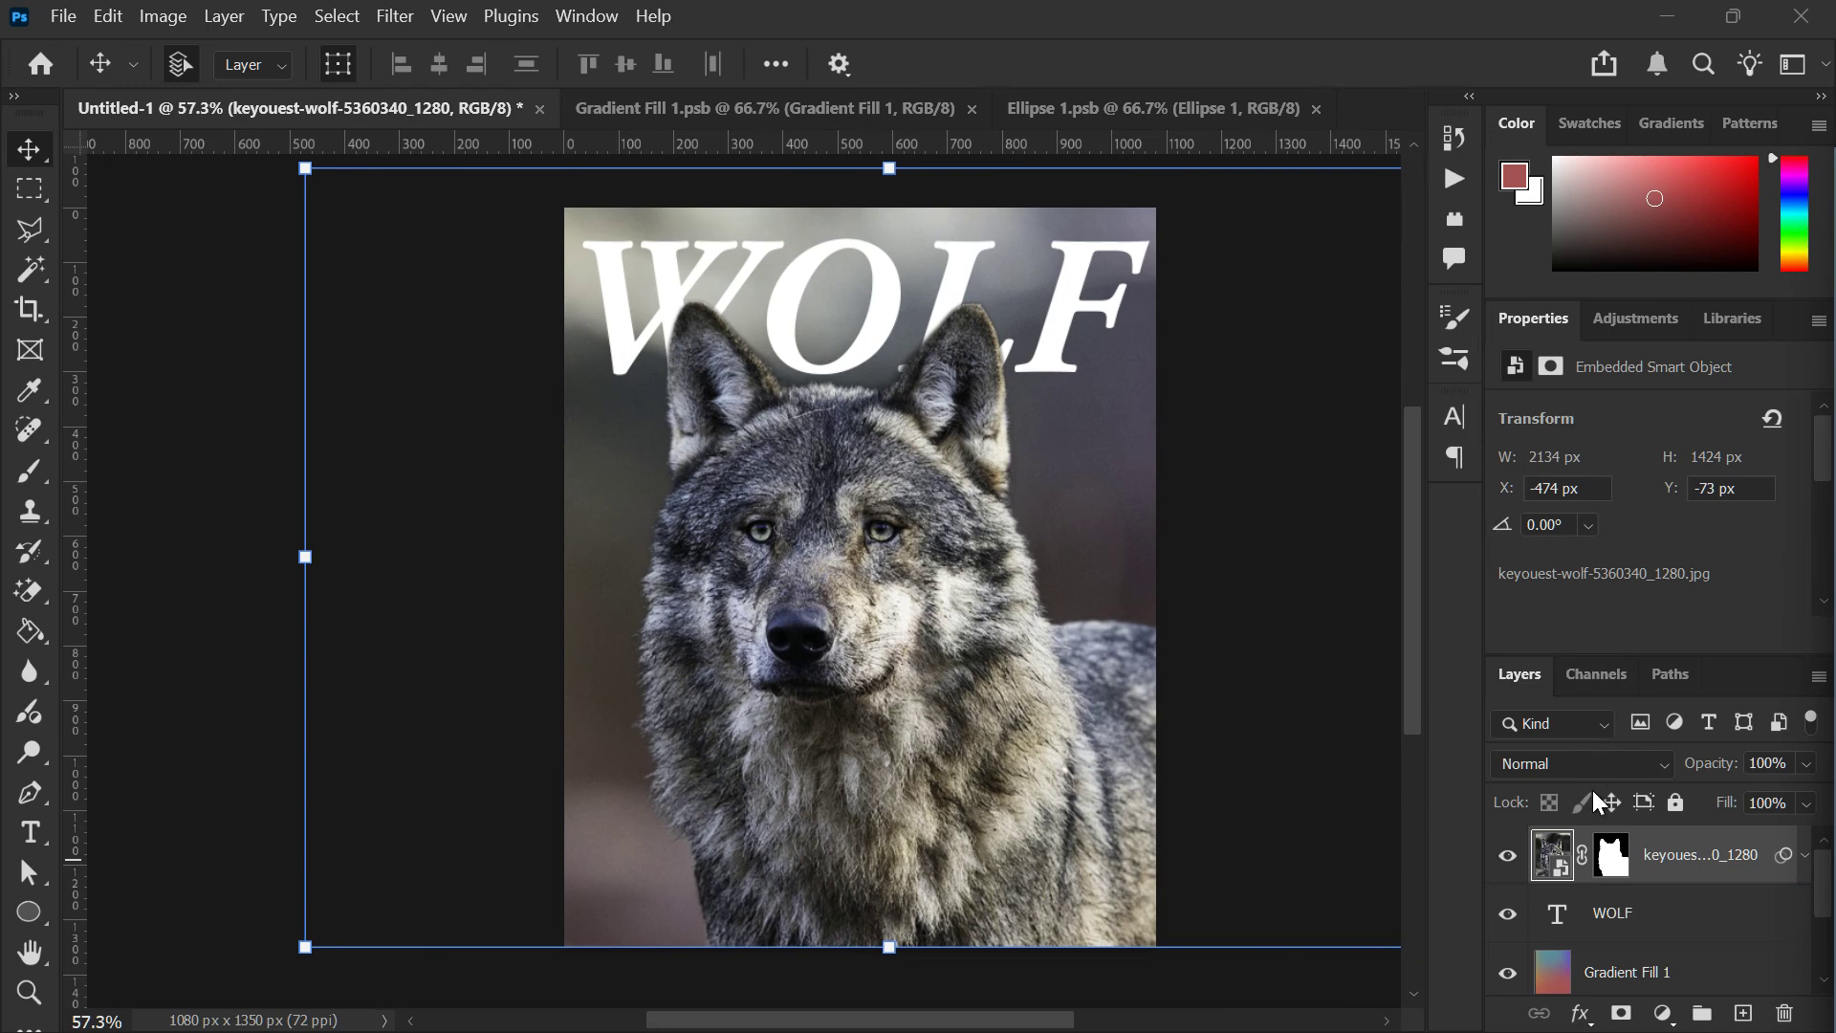
# Add a Drop Shadow to the WOLF text layer and set the shadow's opacity to 34%
pyautogui.click(1614, 918)
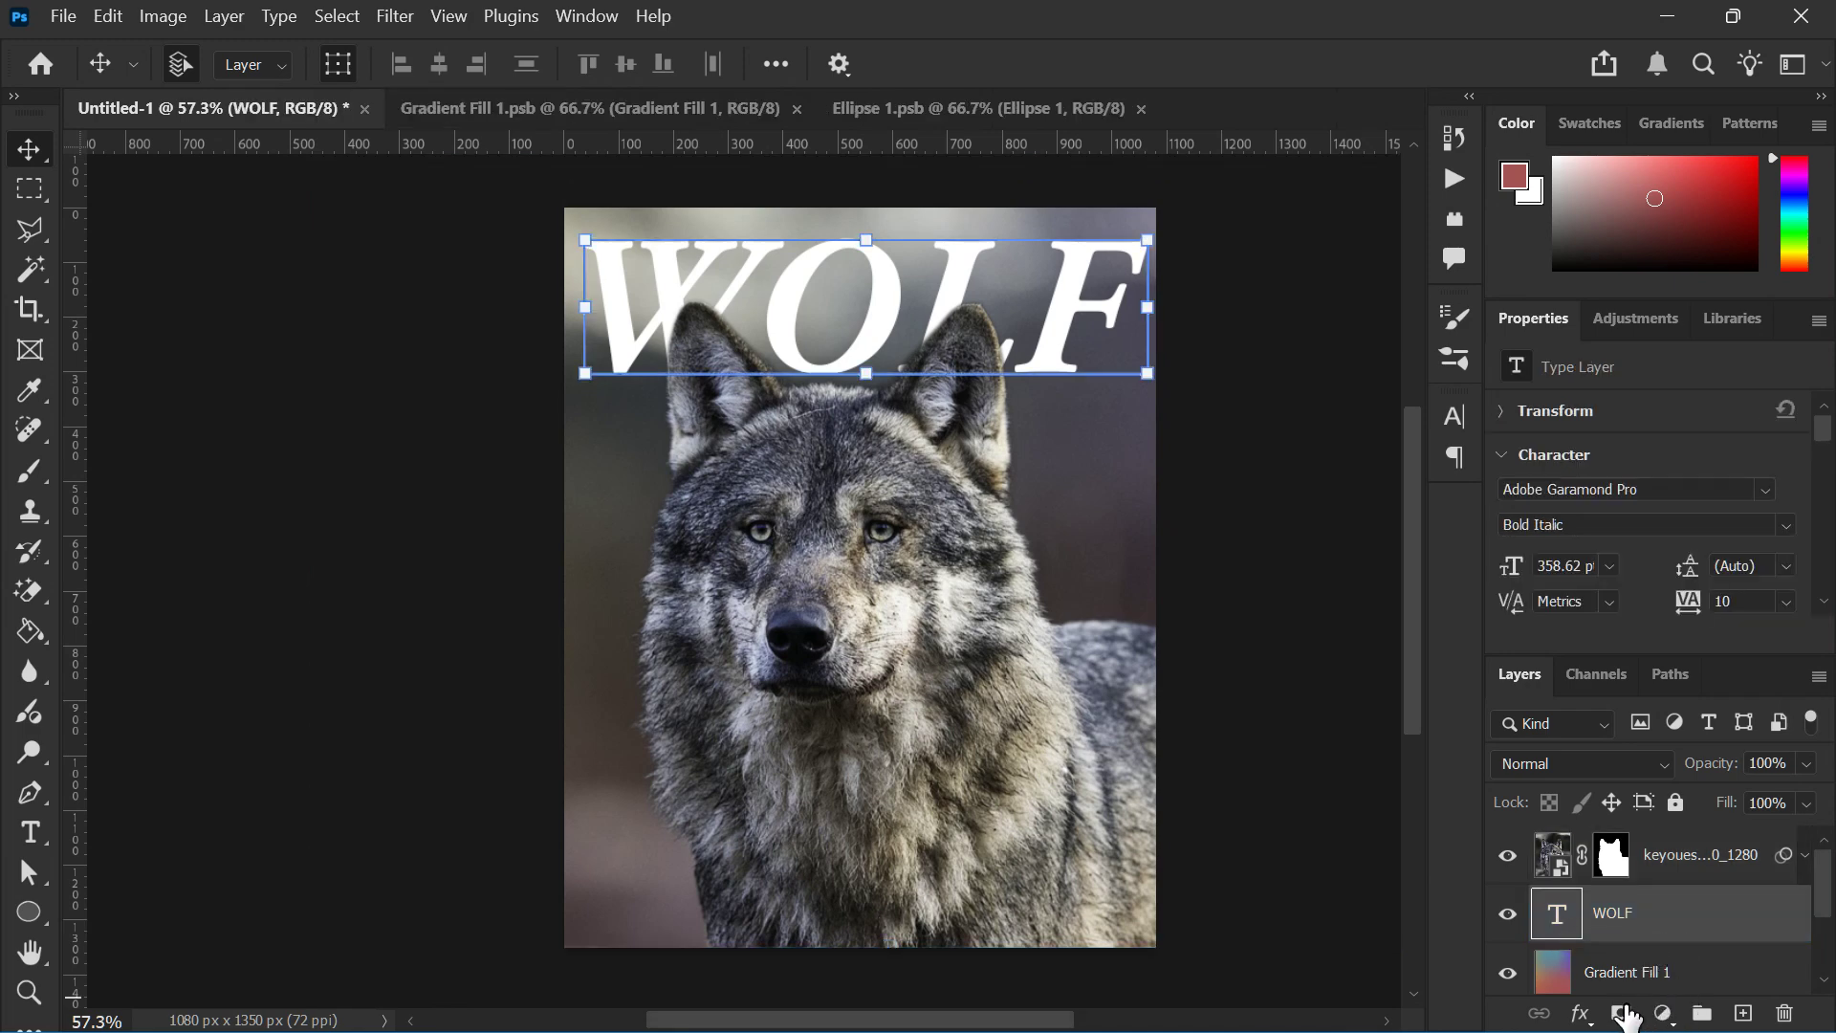
pyautogui.click(1584, 1016)
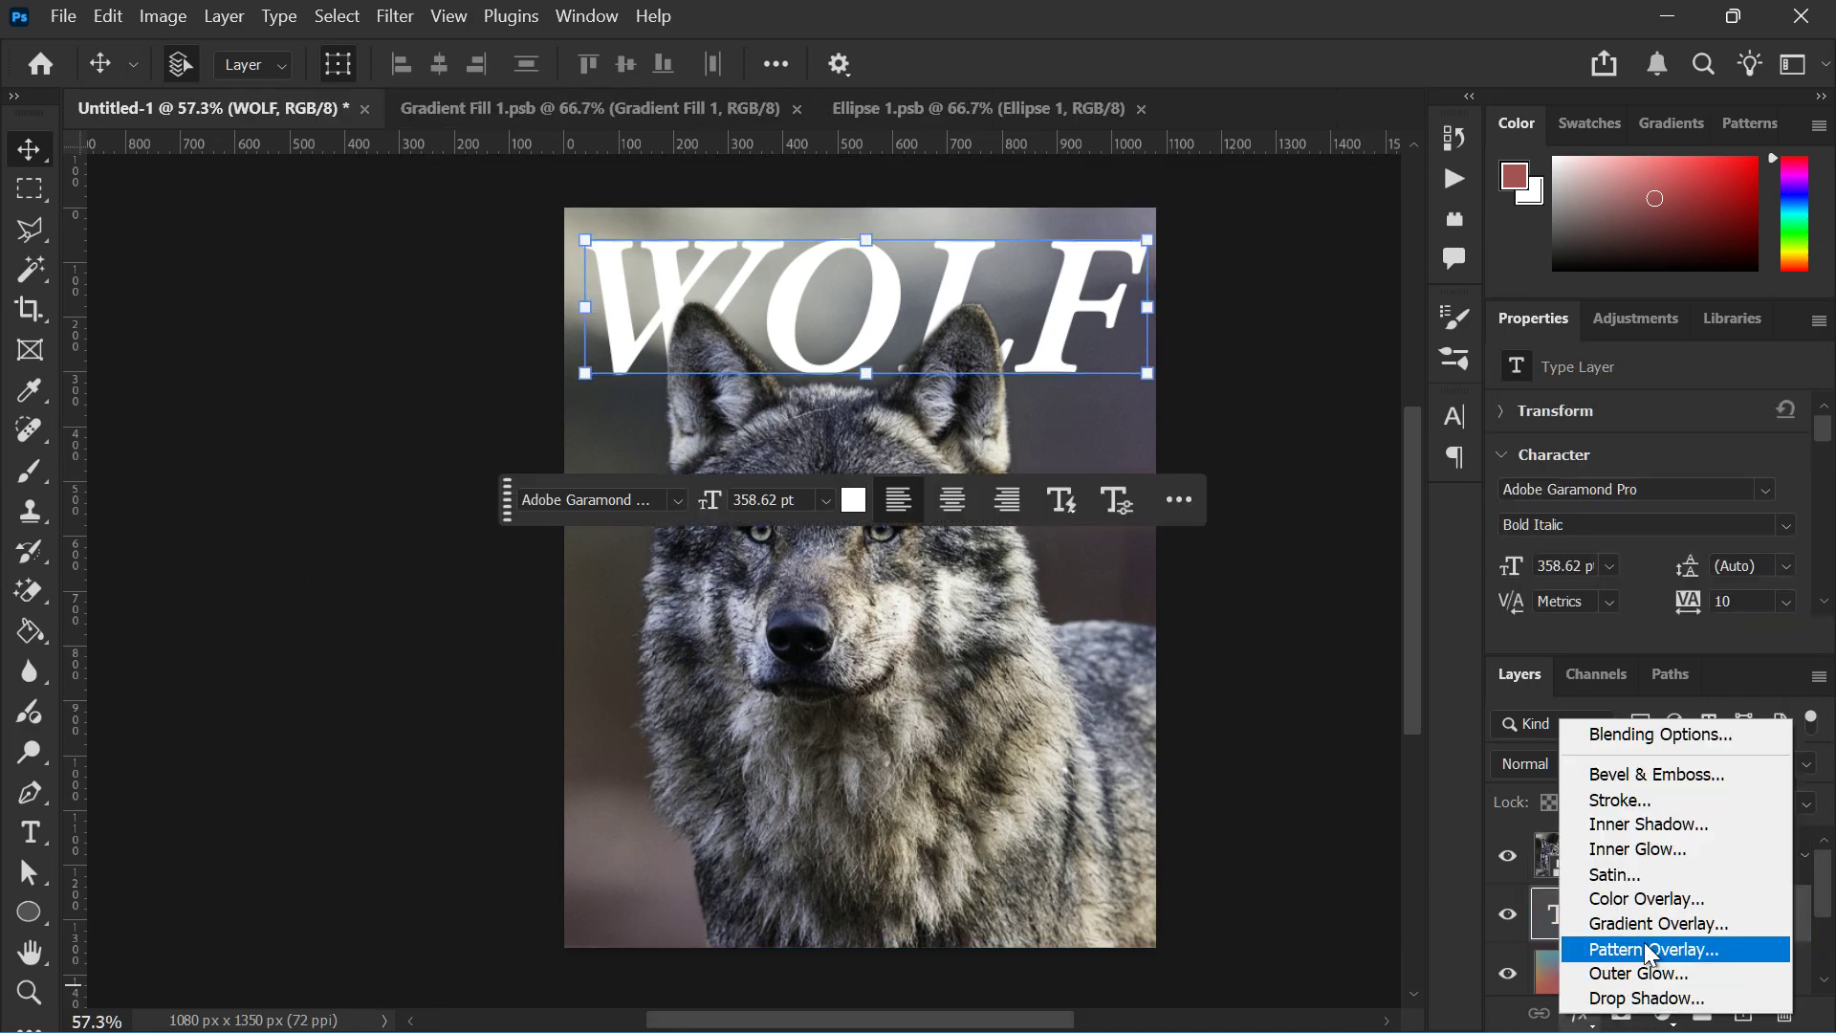
pyautogui.click(1669, 999)
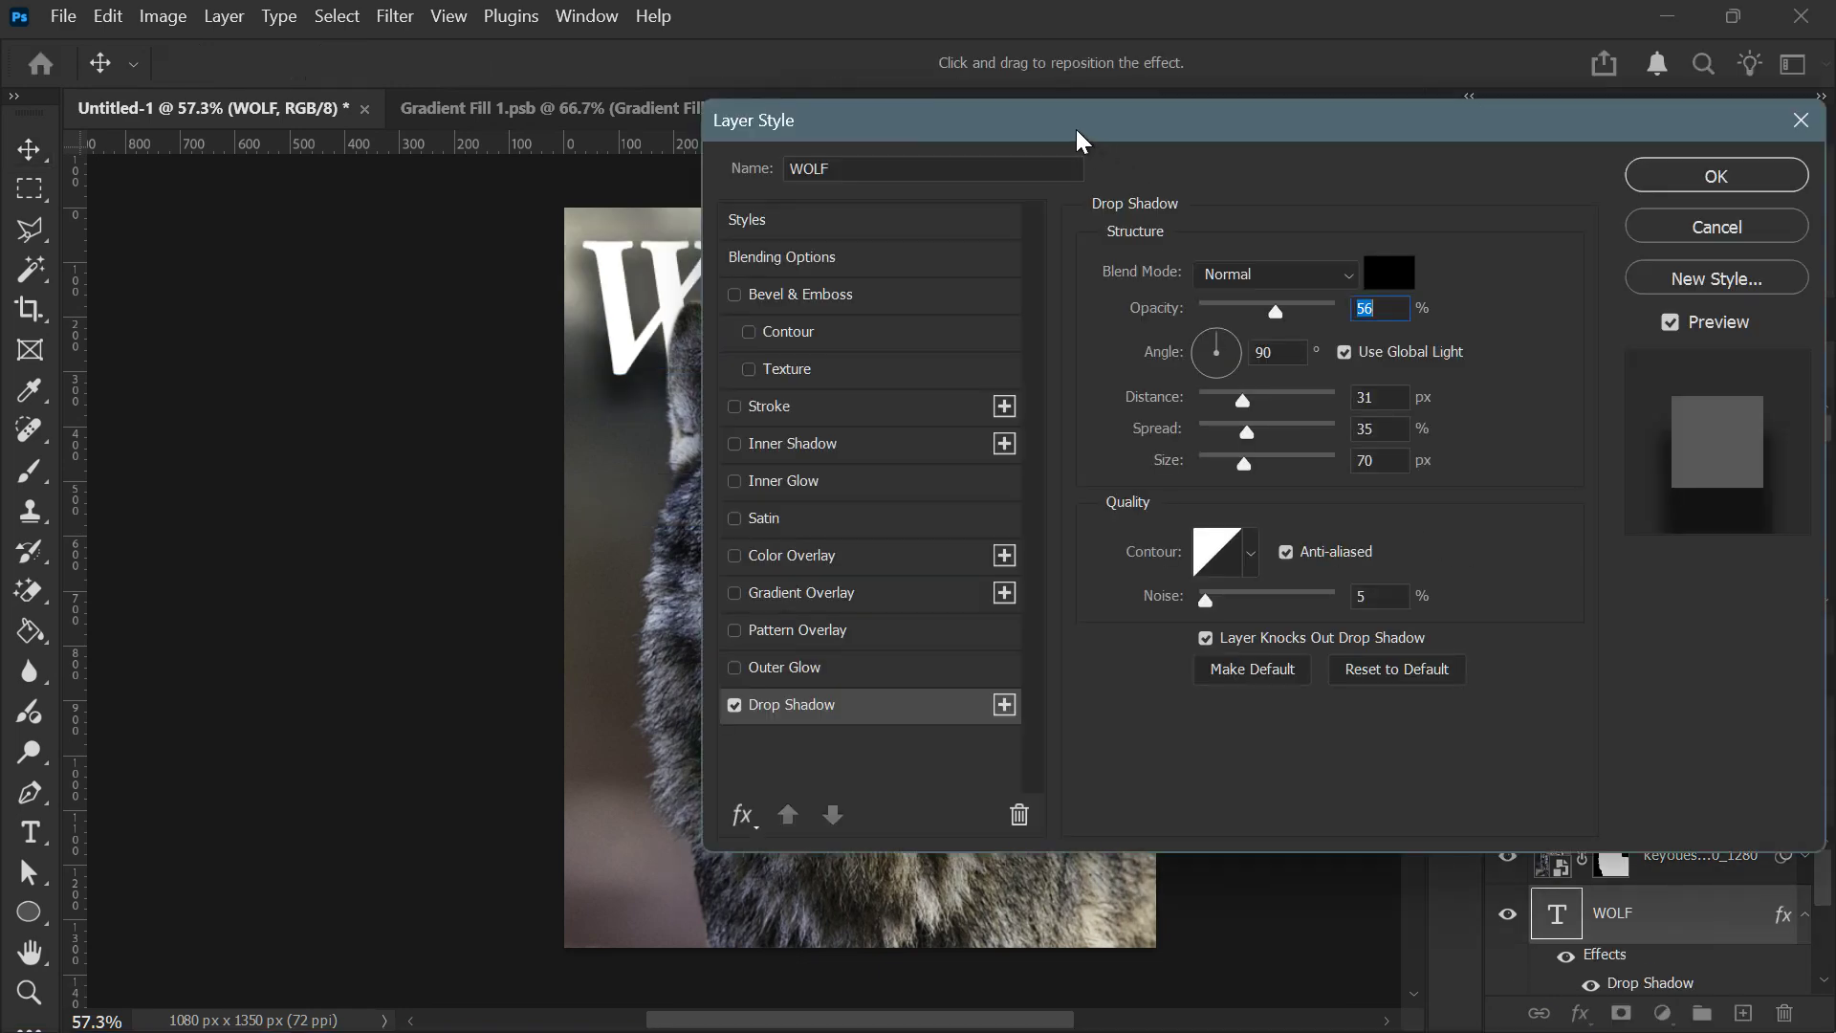
pyautogui.moveTo(1076, 130)
pyautogui.mouseDown()
pyautogui.moveTo(1484, 283)
pyautogui.moveTo(1388, 359)
pyautogui.moveTo(1277, 368)
pyautogui.mouseUp()
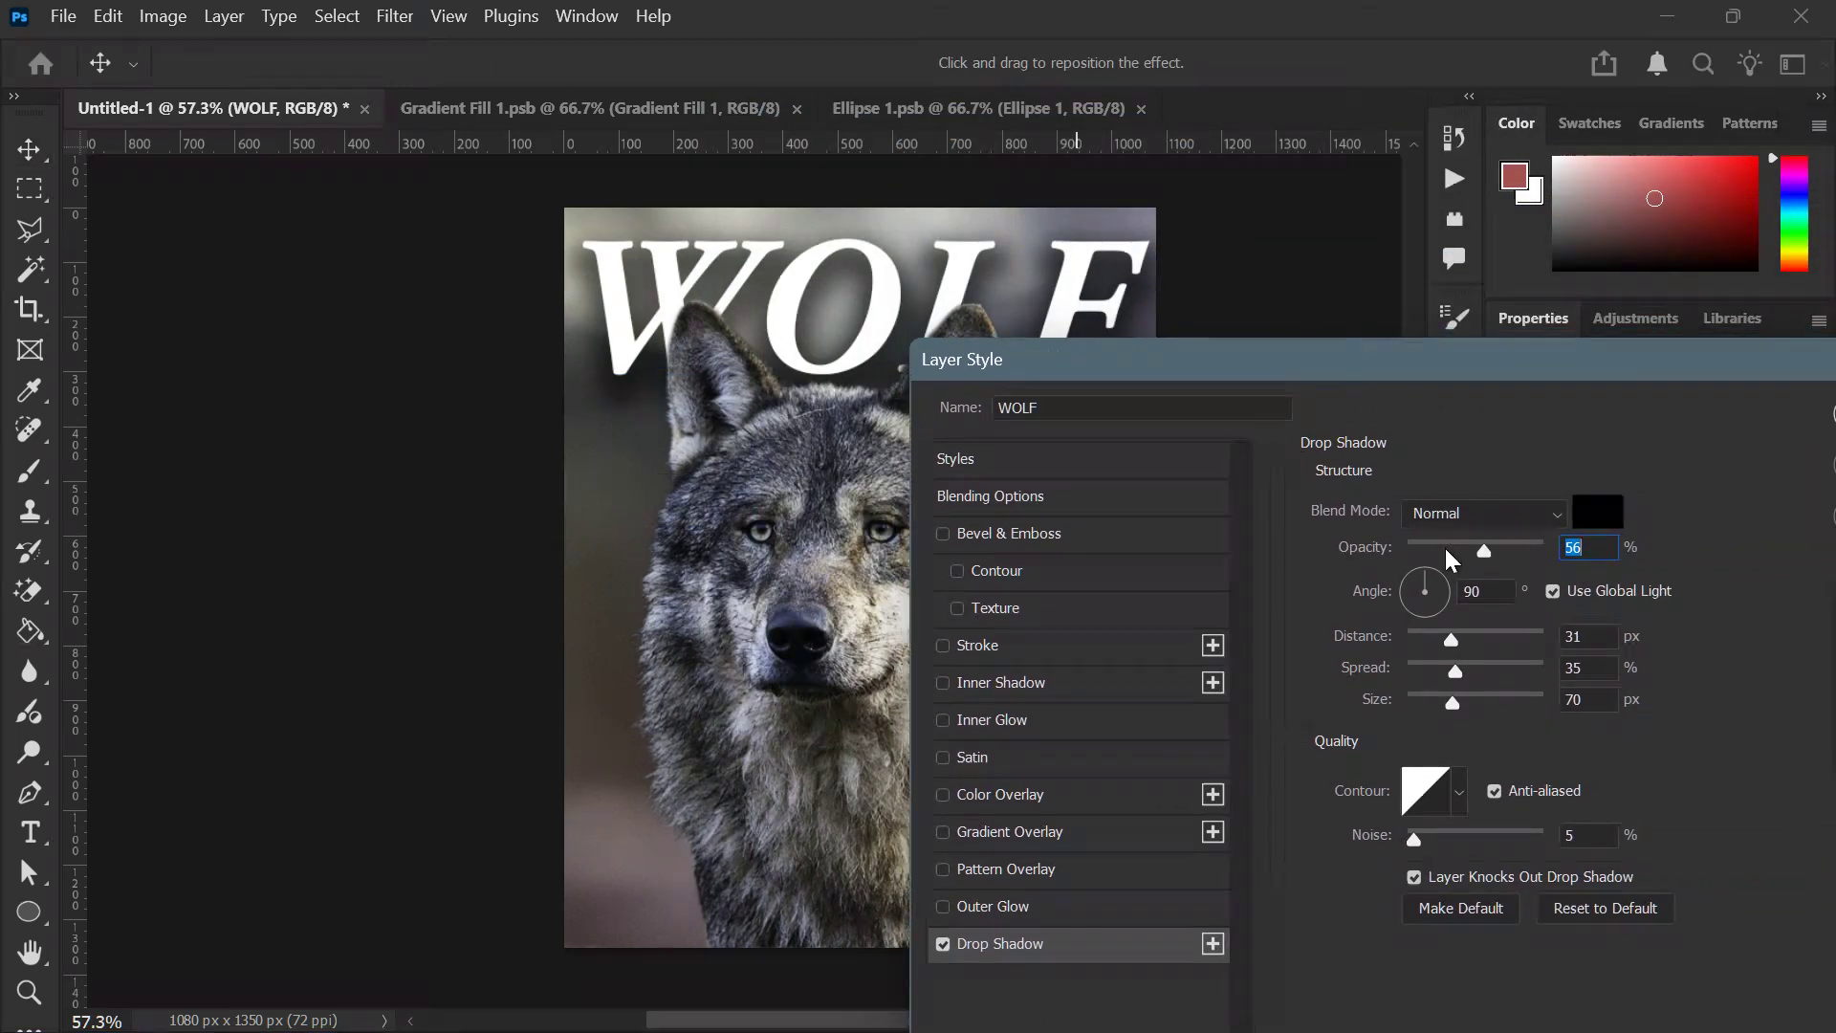
pyautogui.moveTo(1444, 548); pyautogui.dragTo(1454, 548)
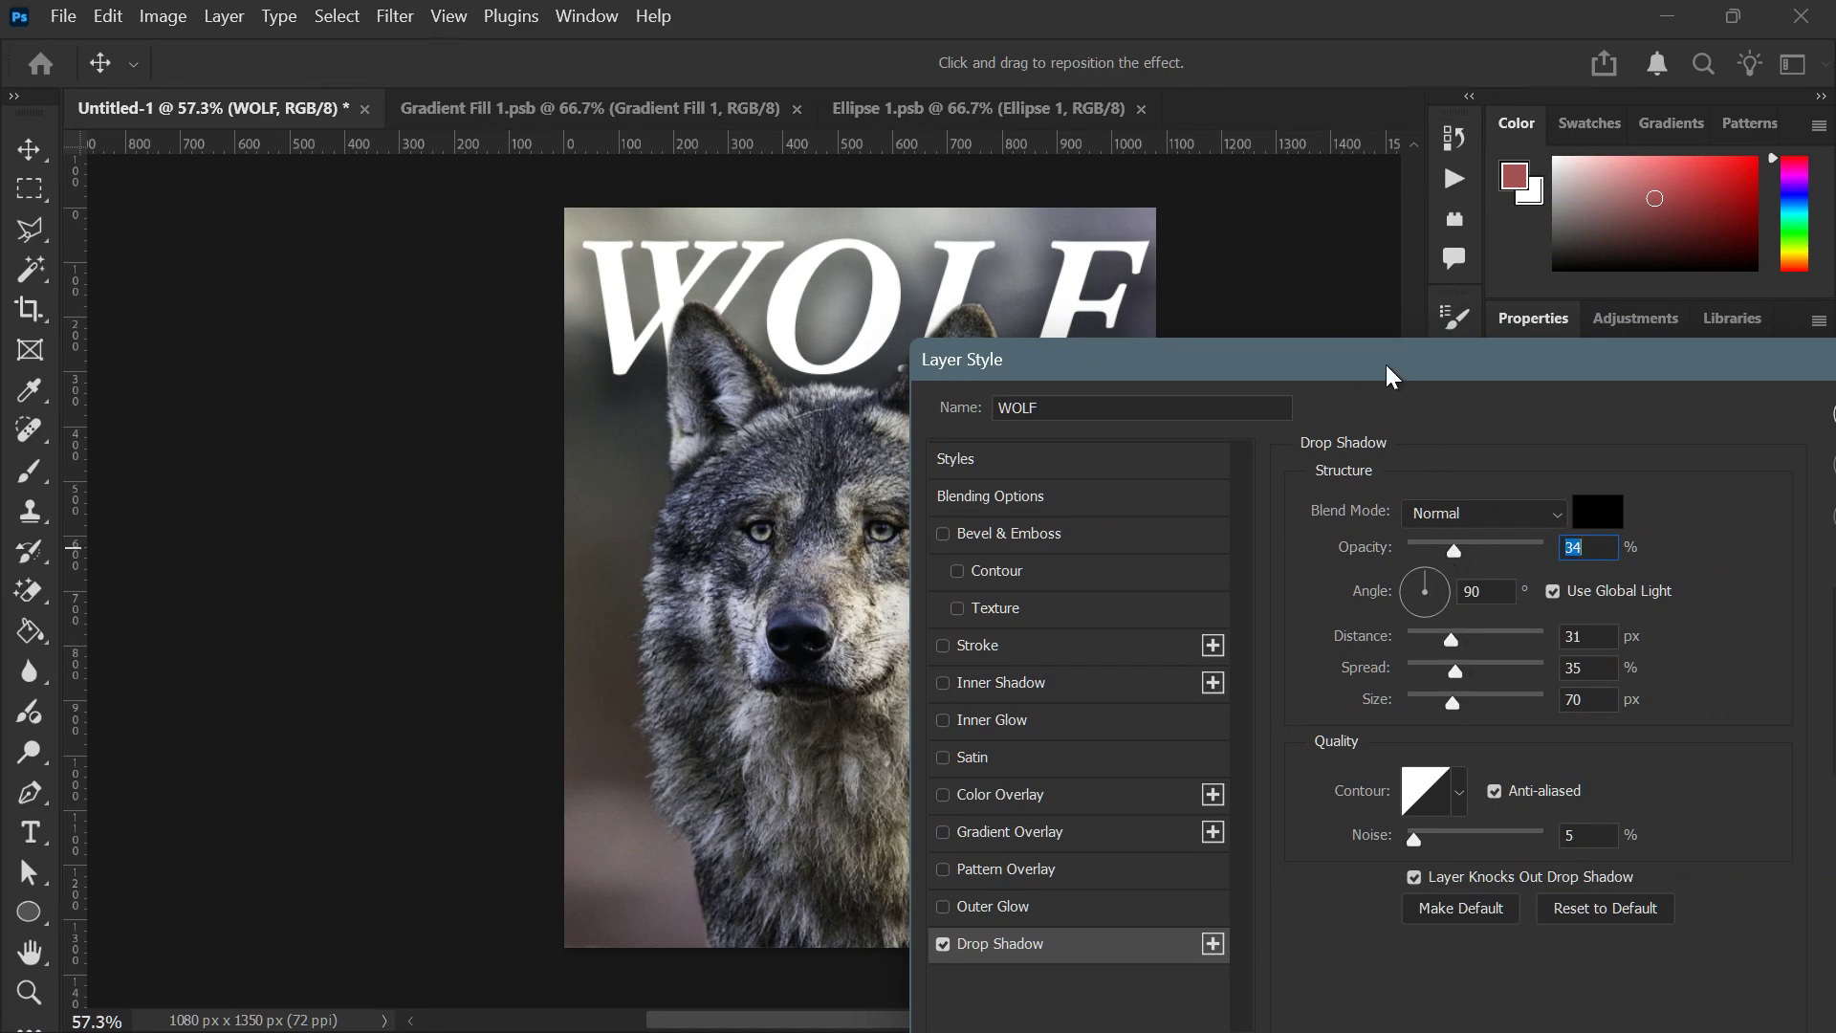
pyautogui.moveTo(1387, 366); pyautogui.dragTo(1527, 364)
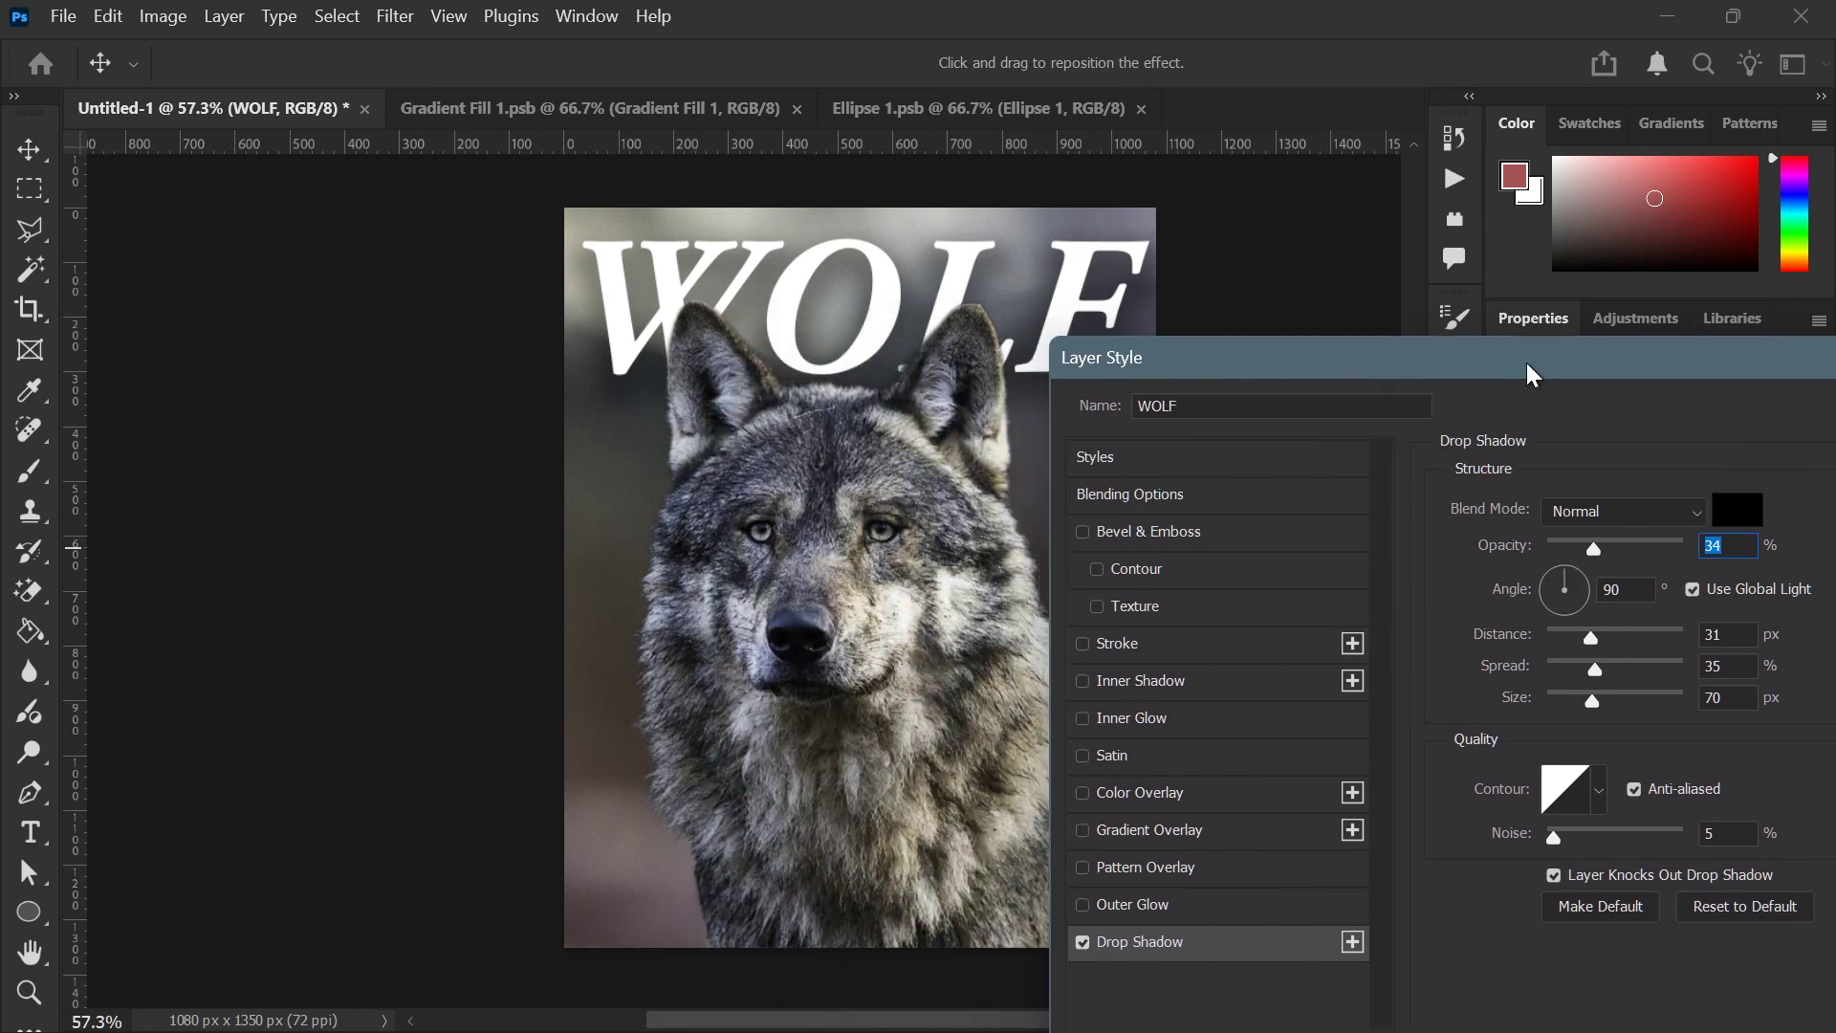
# Set the WOLF drop shadow's angle to 13°, trying -148° and 48° first
pyautogui.click(1542, 607)
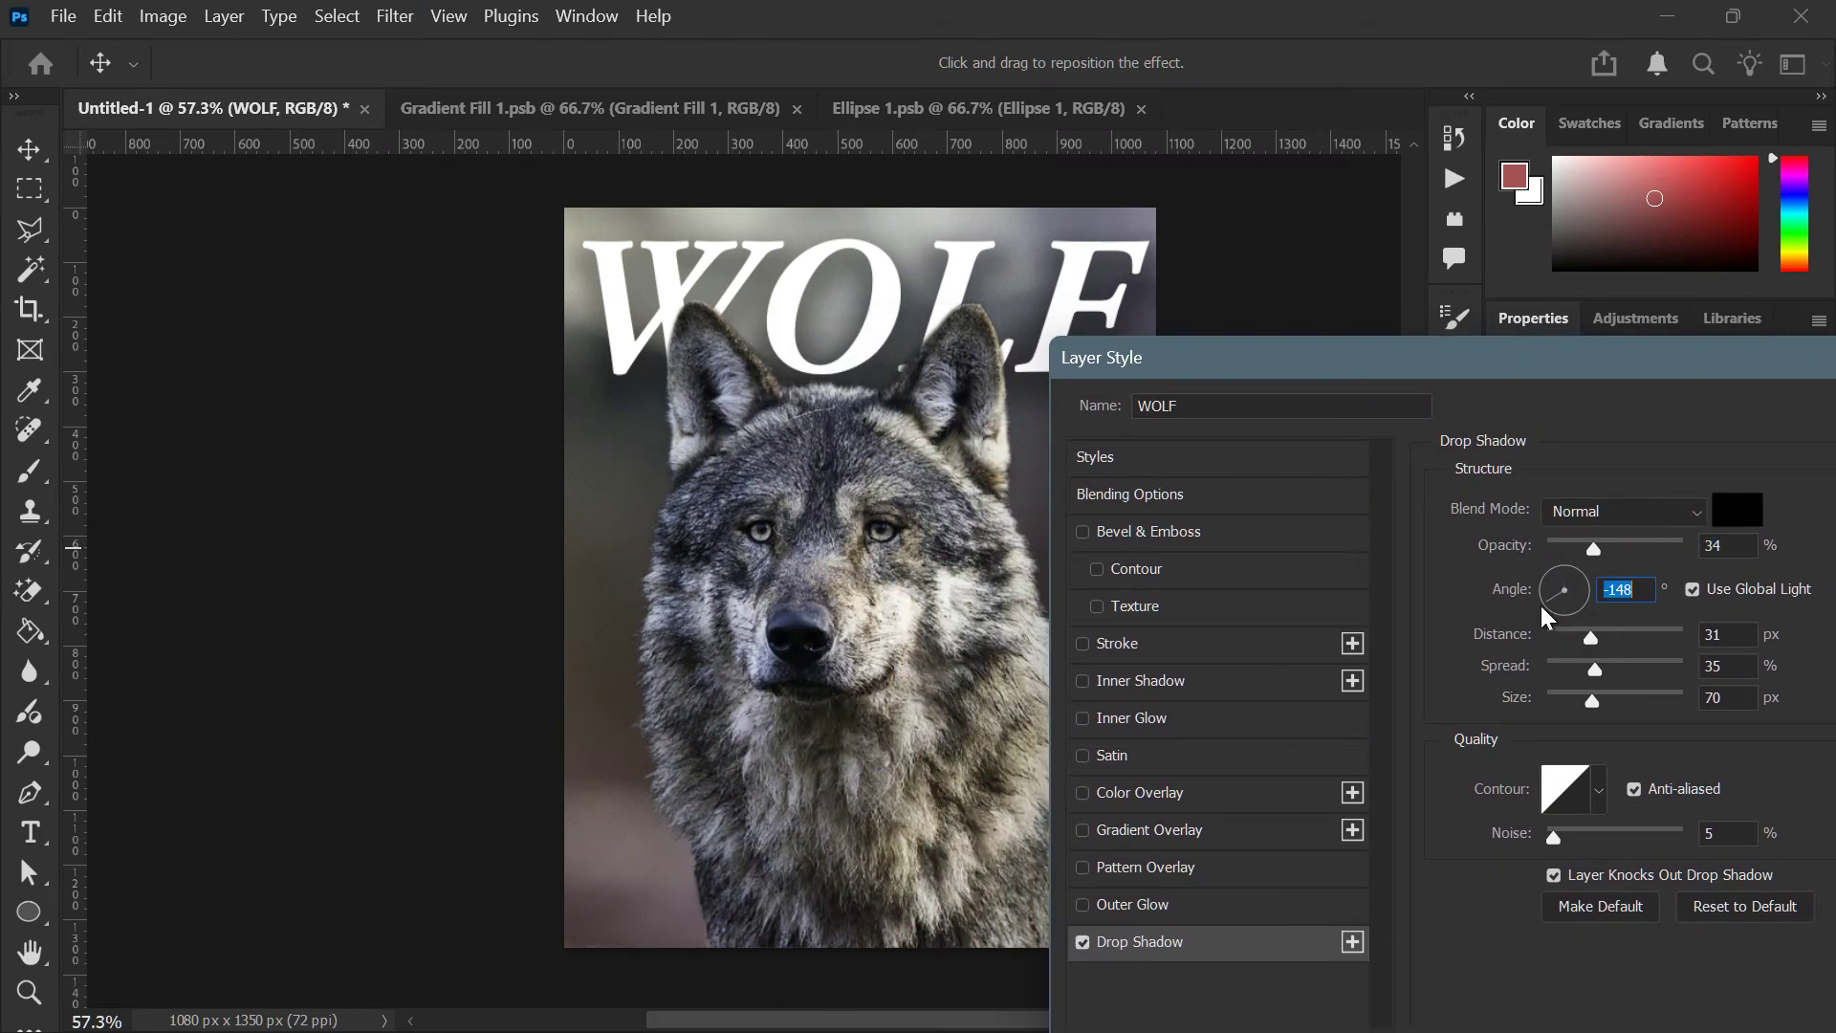
pyautogui.click(1580, 572)
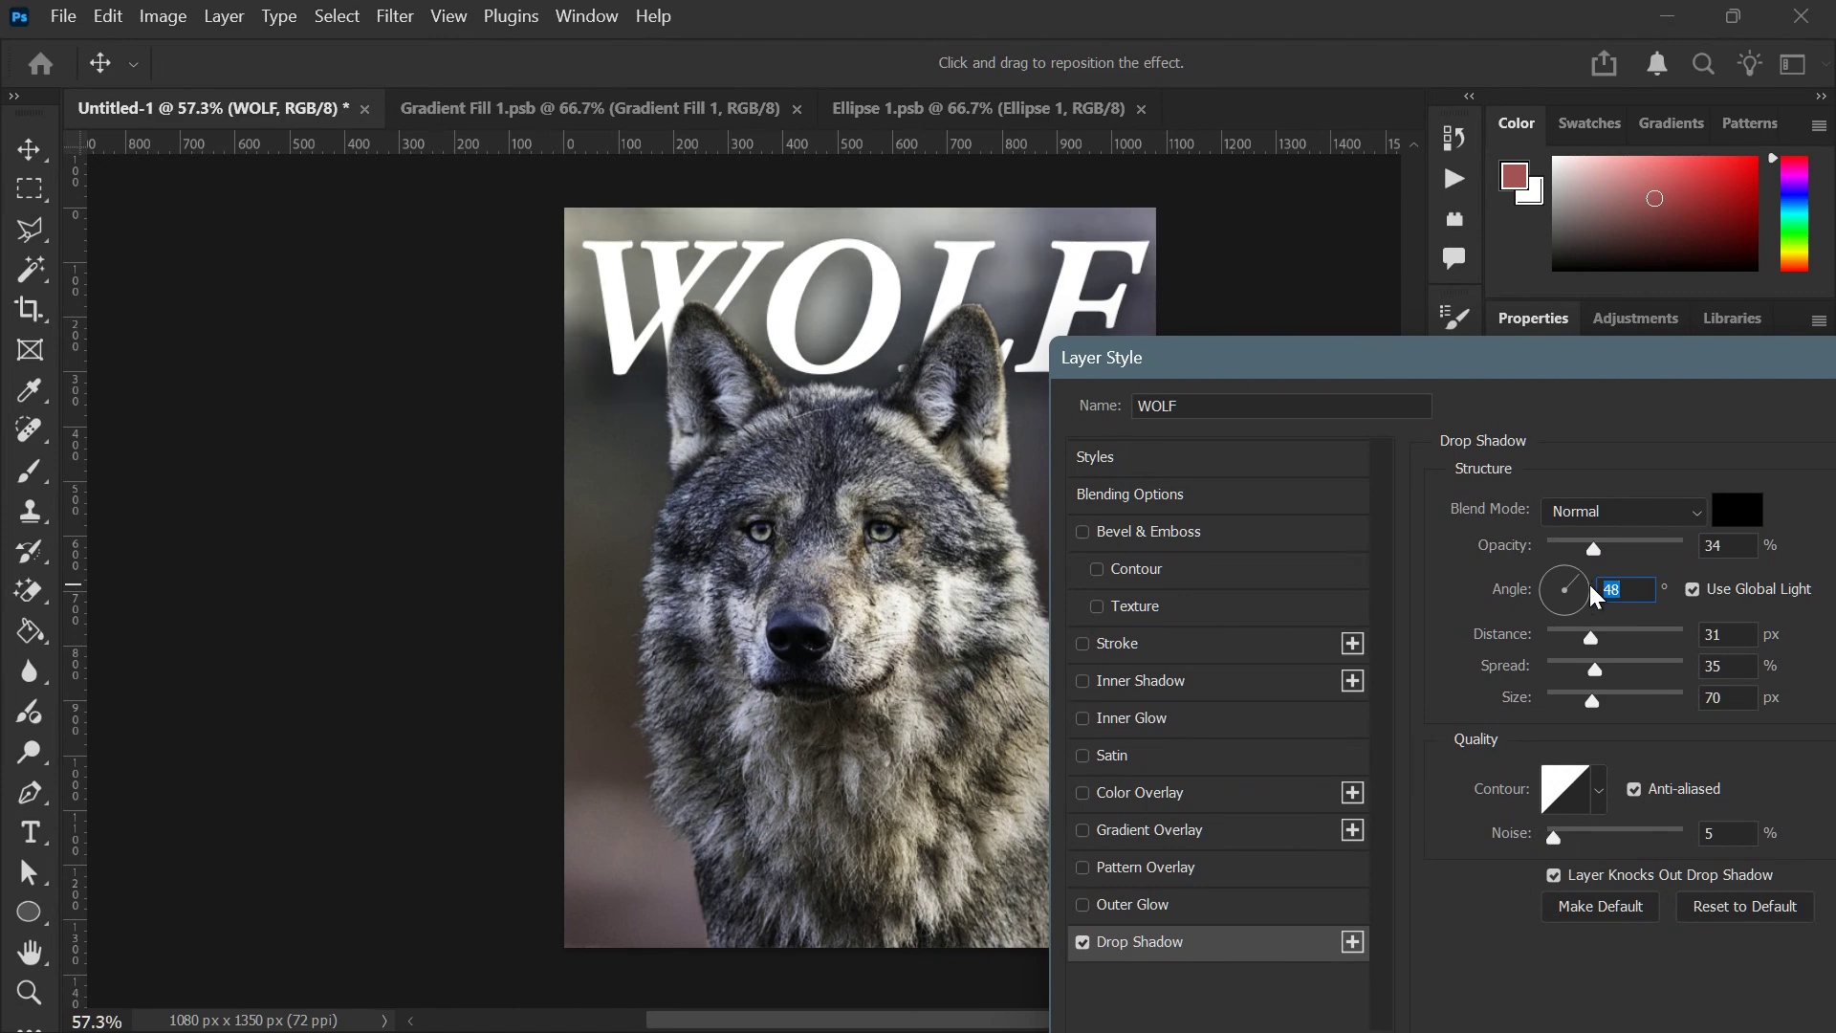
pyautogui.click(1587, 585)
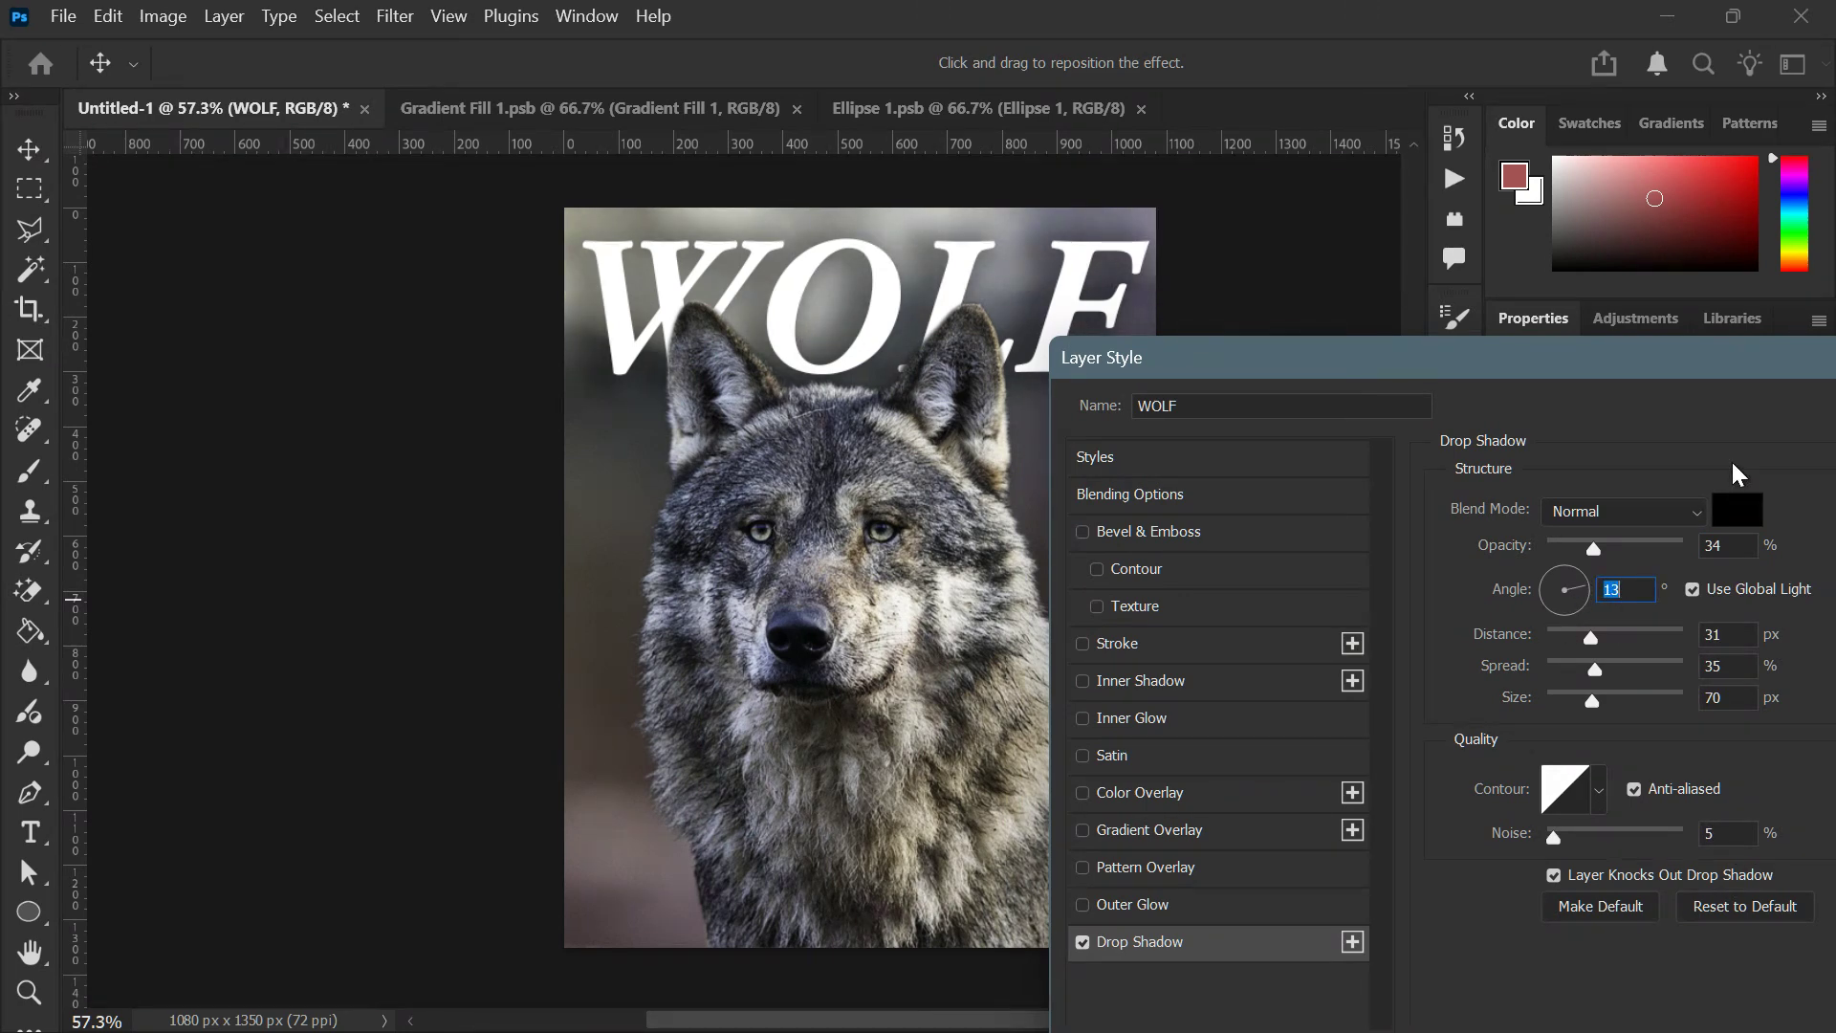